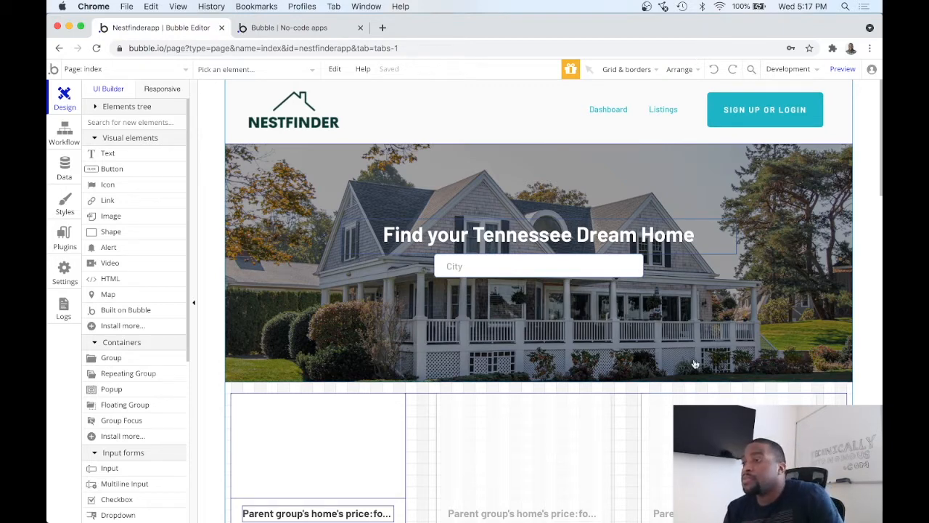
Step: Open the home_listings page for editing and preview its listing cards in the browser
{"action": "left_click", "coordinate": [173, 67]}
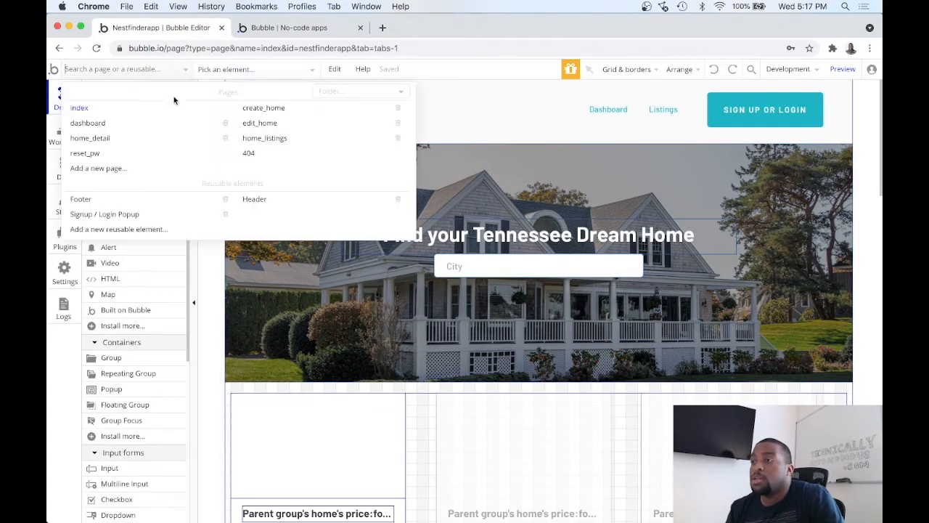
{"action": "left_click", "coordinate": [264, 138]}
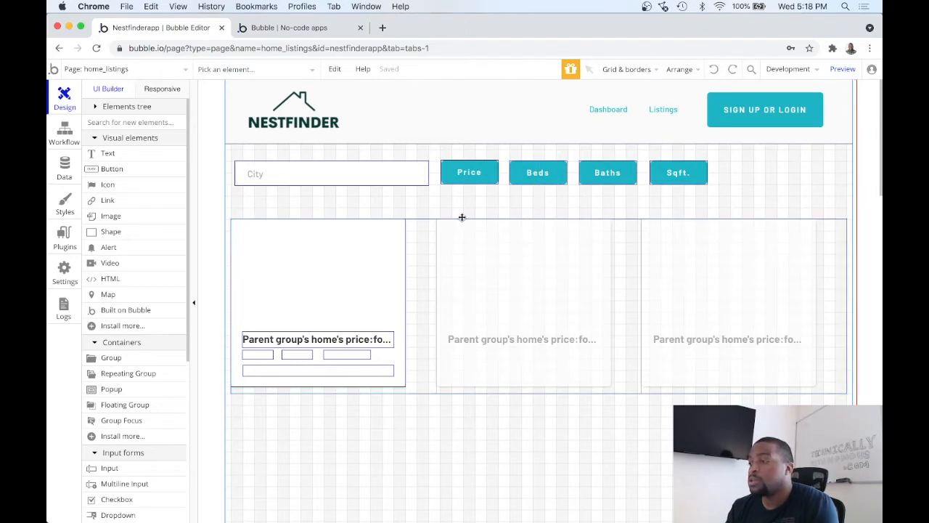
{"action": "left_click", "coordinate": [842, 69]}
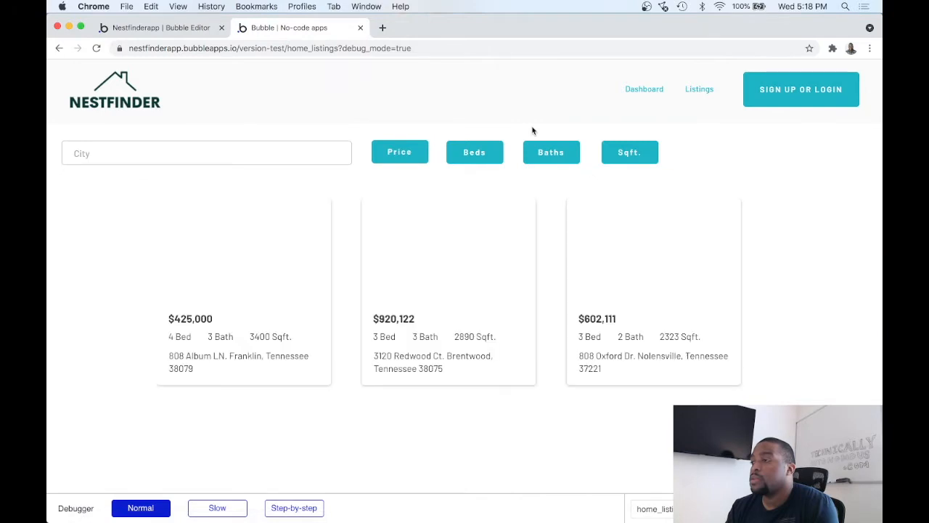
{"action": "scroll", "coordinate": [458, 268], "scroll_direction": "down", "scroll_amount": 3}
{"action": "scroll", "coordinate": [458, 267], "scroll_direction": "up", "scroll_amount": 3}
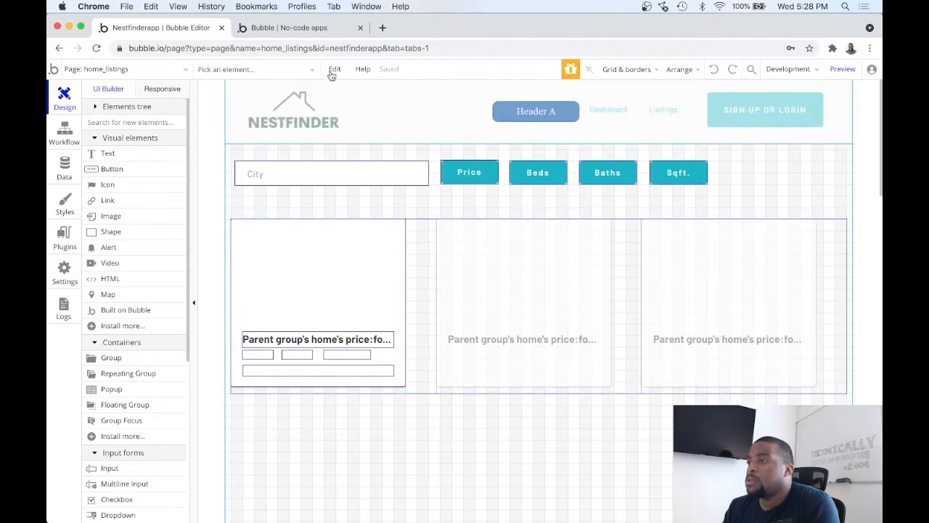
{"action": "left_click", "coordinate": [319, 29]}
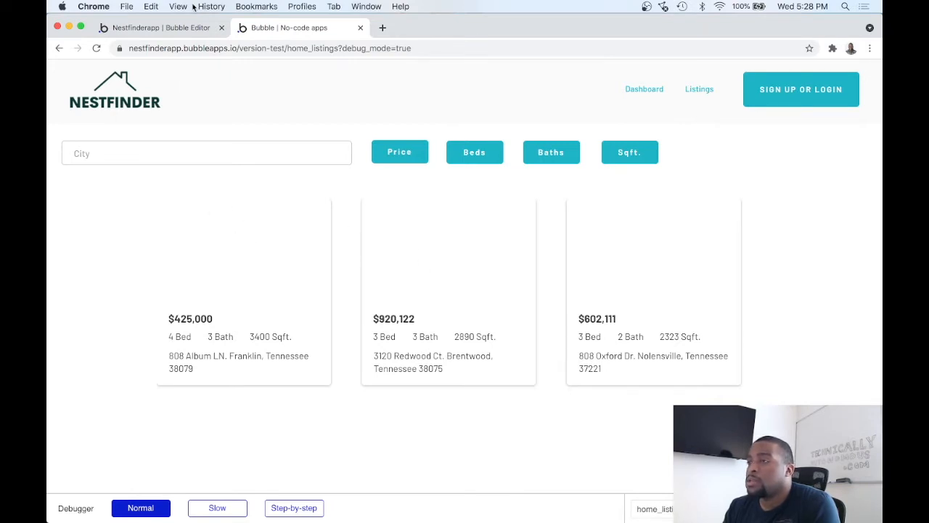
{"action": "left_click", "coordinate": [149, 27]}
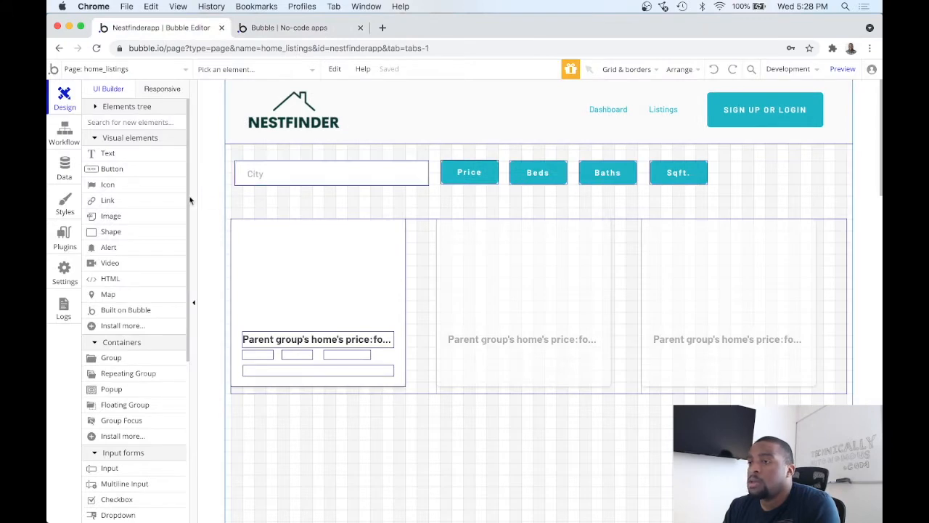
Step: Draw a 300 by 180 px shape filling the empty area above the price in the first listing card
{"action": "left_click", "coordinate": [139, 236]}
{"action": "mouse_move", "coordinate": [239, 232]}
{"action": "left_mouse_down"}
{"action": "mouse_move", "coordinate": [336, 261]}
{"action": "mouse_move", "coordinate": [394, 291]}
{"action": "mouse_move", "coordinate": [403, 307]}
{"action": "left_mouse_up"}
{"action": "left_click_drag", "start_coordinate": [237, 231], "coordinate": [231, 219]}
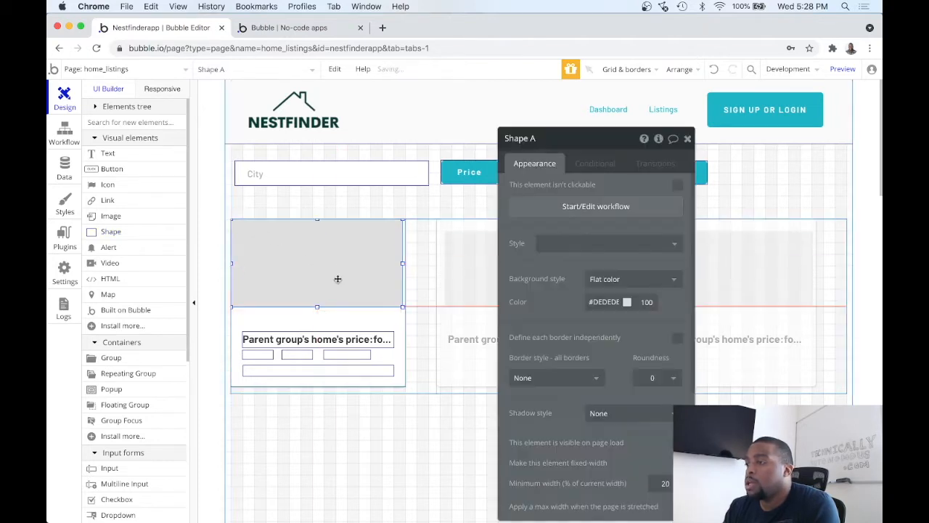
{"action": "left_click_drag", "start_coordinate": [403, 308], "coordinate": [406, 323]}
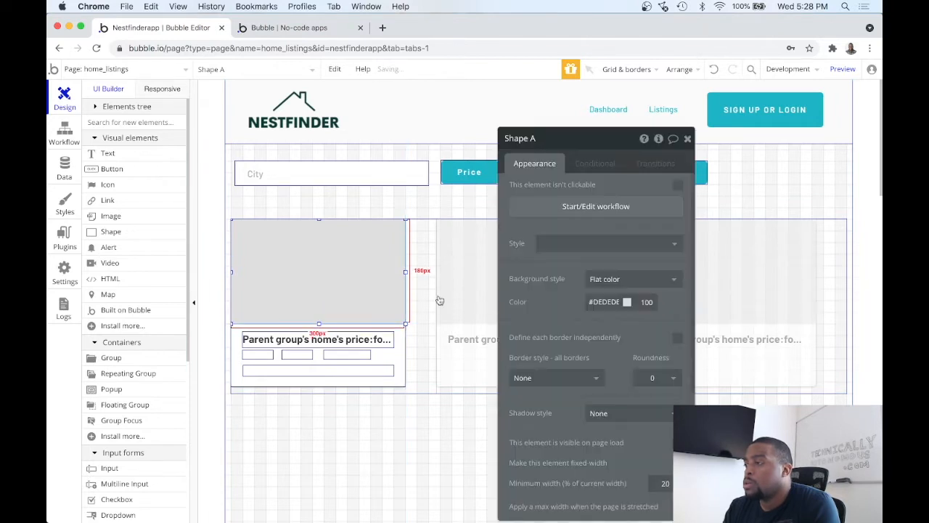
Step: Set the new shape's background style to Image
{"action": "left_click", "coordinate": [626, 247]}
{"action": "left_click", "coordinate": [626, 247]}
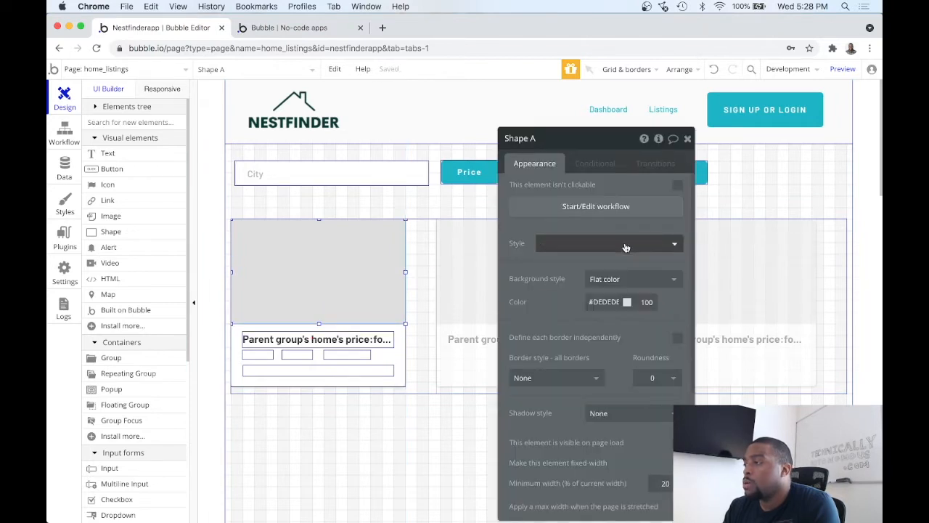
{"action": "left_click", "coordinate": [612, 280]}
{"action": "left_click", "coordinate": [615, 349]}
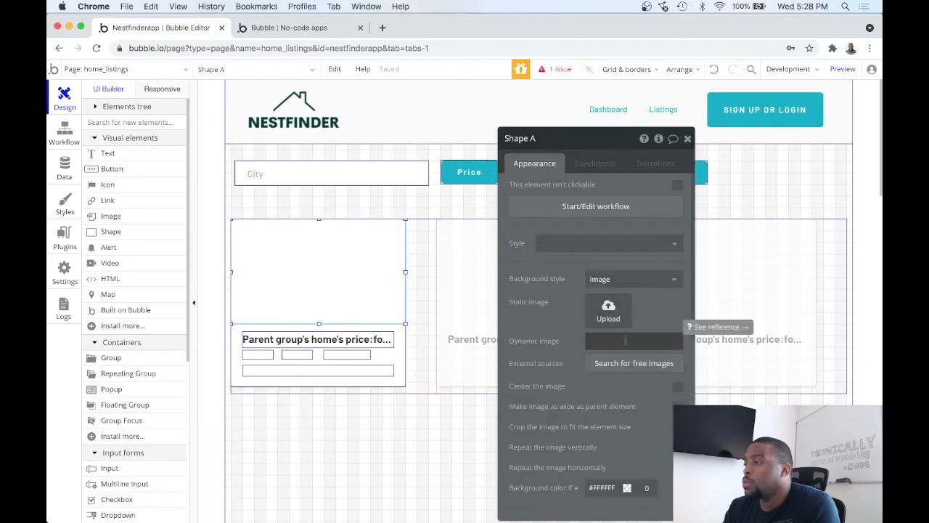
Step: Set the shape's dynamic image to Parent group's home's photos:first item and close its properties
{"action": "left_click", "coordinate": [625, 340]}
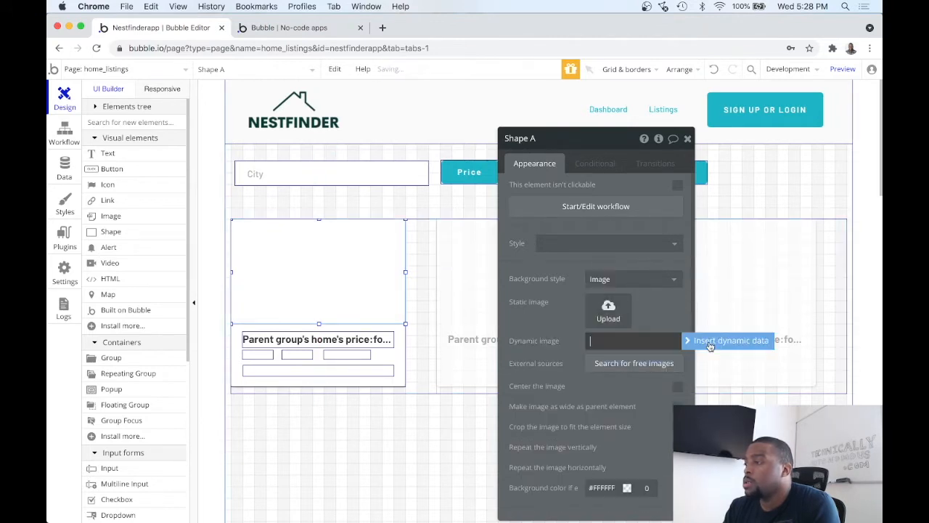
{"action": "left_click", "coordinate": [710, 343]}
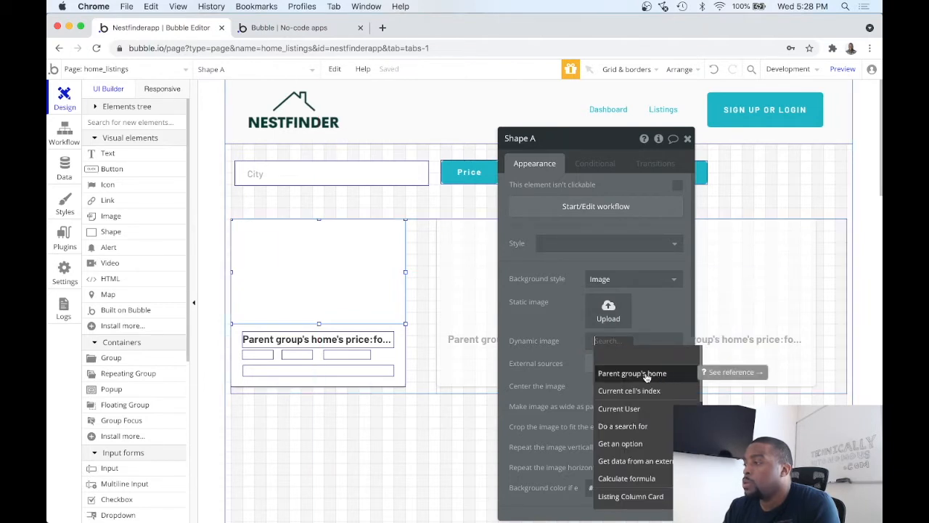
{"action": "left_click", "coordinate": [646, 373]}
{"action": "scroll", "coordinate": [653, 376], "scroll_direction": "down", "scroll_amount": 3}
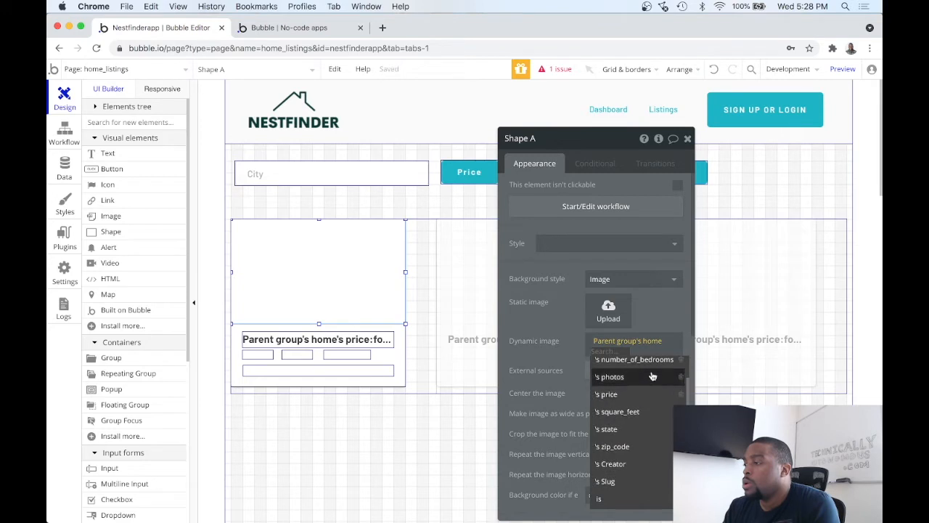
{"action": "left_click", "coordinate": [653, 377]}
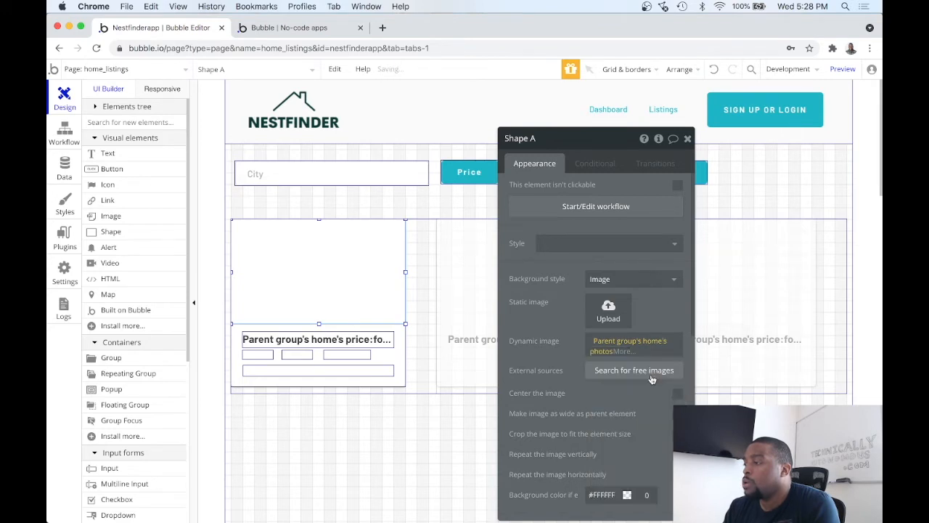
{"action": "left_click", "coordinate": [631, 351]}
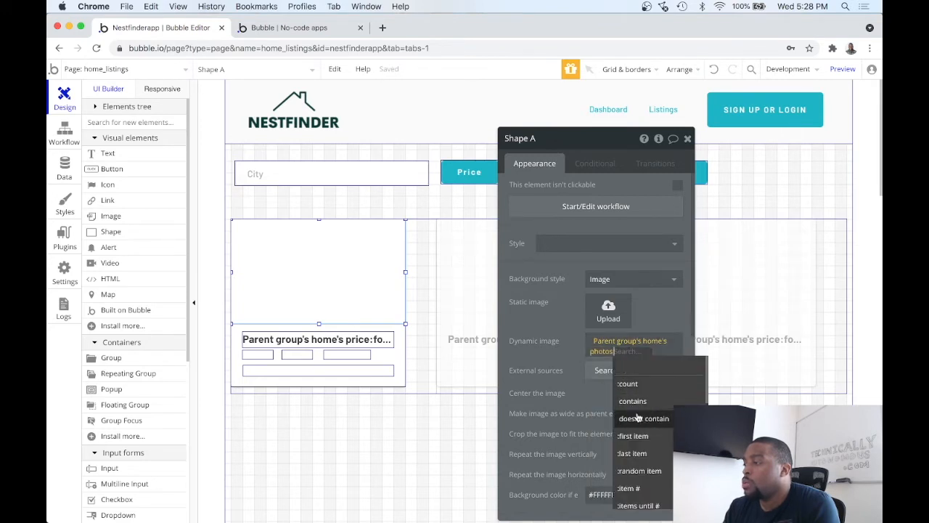
{"action": "left_click", "coordinate": [646, 437]}
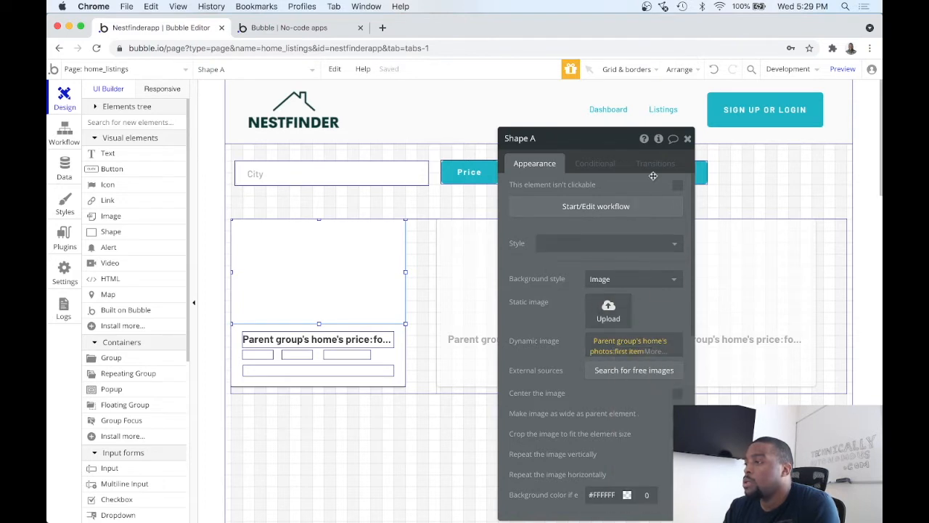
{"action": "left_click", "coordinate": [688, 141]}
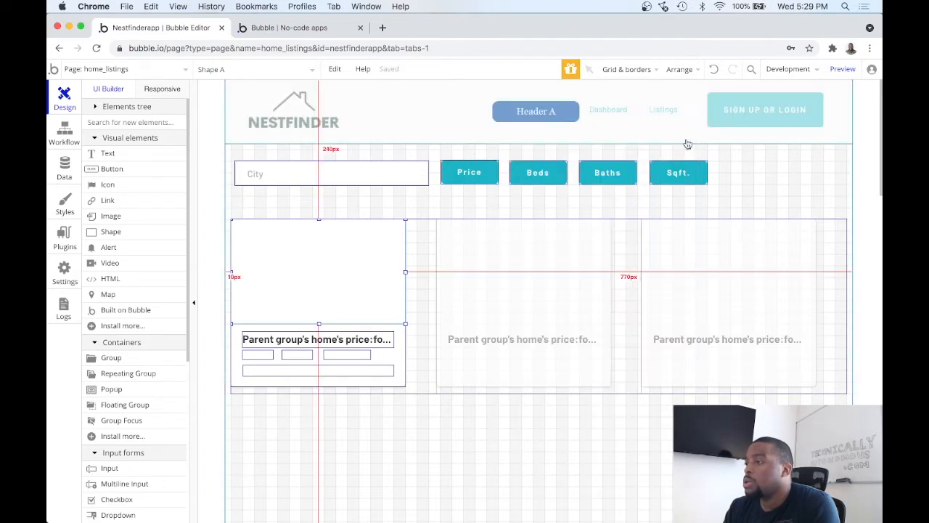
Step: Preview the home_listings page to check the photos on the listing cards
{"action": "left_click", "coordinate": [841, 69]}
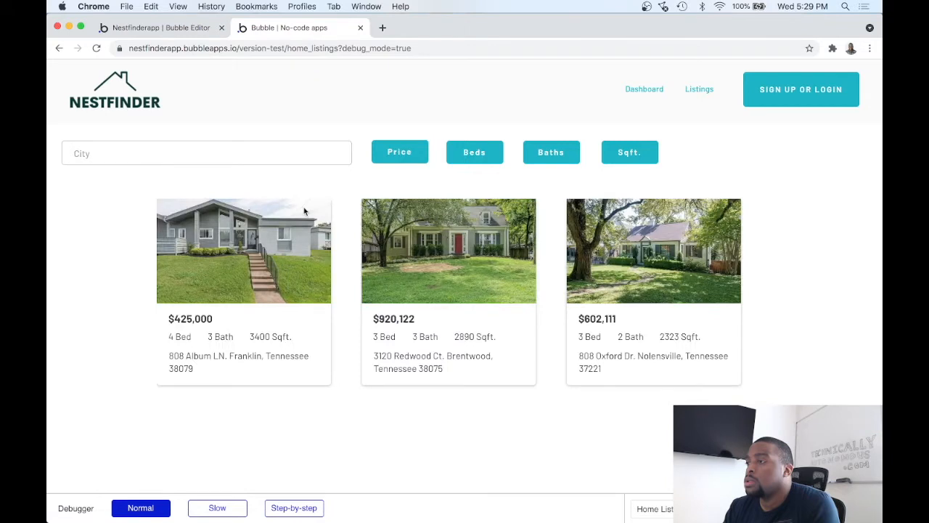
{"action": "left_click", "coordinate": [174, 28]}
Step: Define the photo shape's borders independently, with a roundness of 5 for the top-left and top-right corners
{"action": "double_click", "coordinate": [368, 276]}
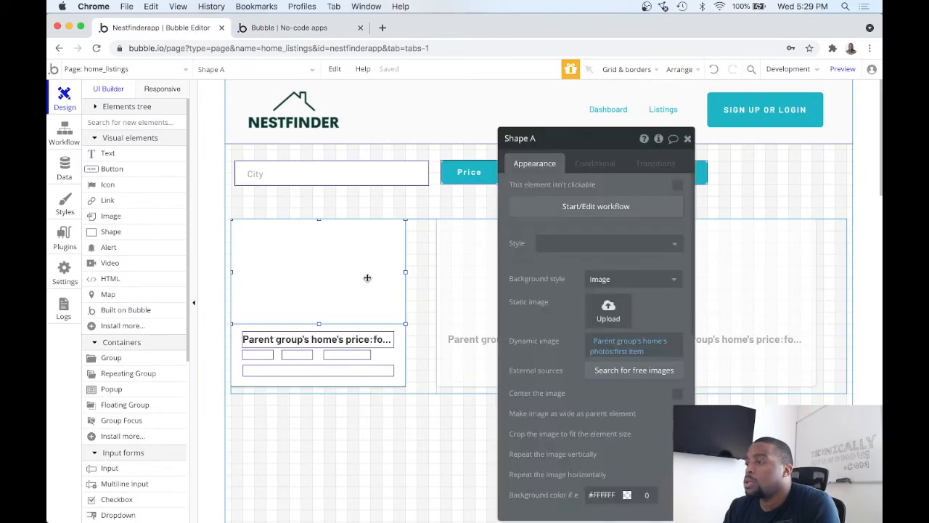
{"action": "scroll", "coordinate": [633, 371], "scroll_direction": "down", "scroll_amount": 5}
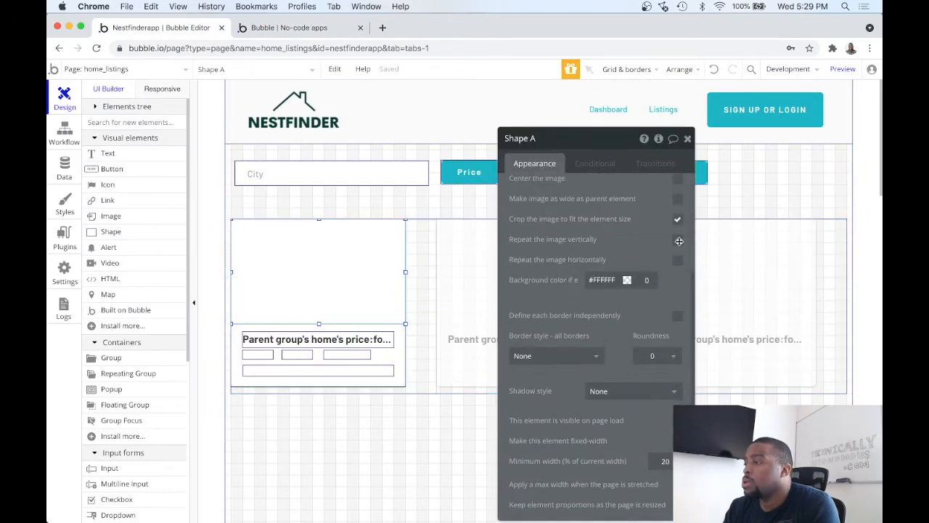
{"action": "scroll", "coordinate": [644, 248], "scroll_direction": "up", "scroll_amount": 1}
{"action": "scroll", "coordinate": [644, 248], "scroll_direction": "up", "scroll_amount": 1}
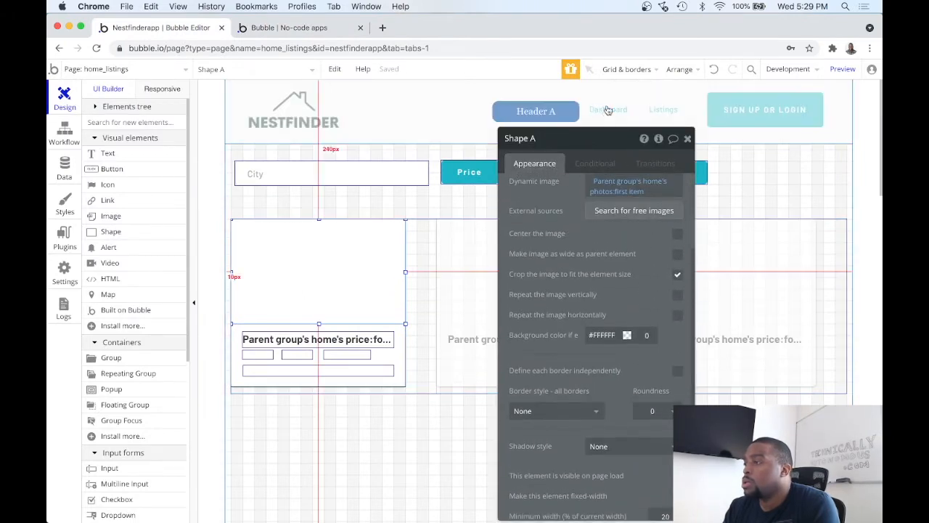
{"action": "left_click_drag", "start_coordinate": [581, 138], "coordinate": [325, 80]}
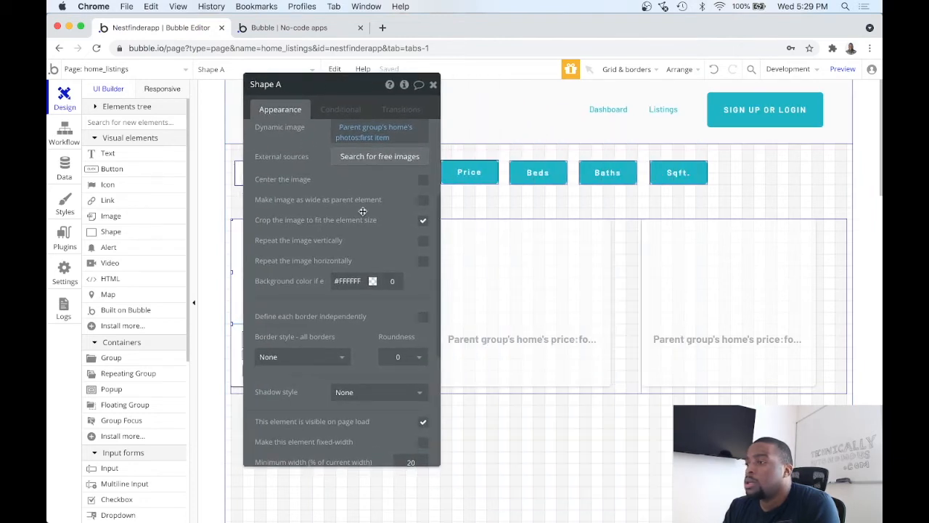
{"action": "scroll", "coordinate": [378, 253], "scroll_direction": "down", "scroll_amount": 2}
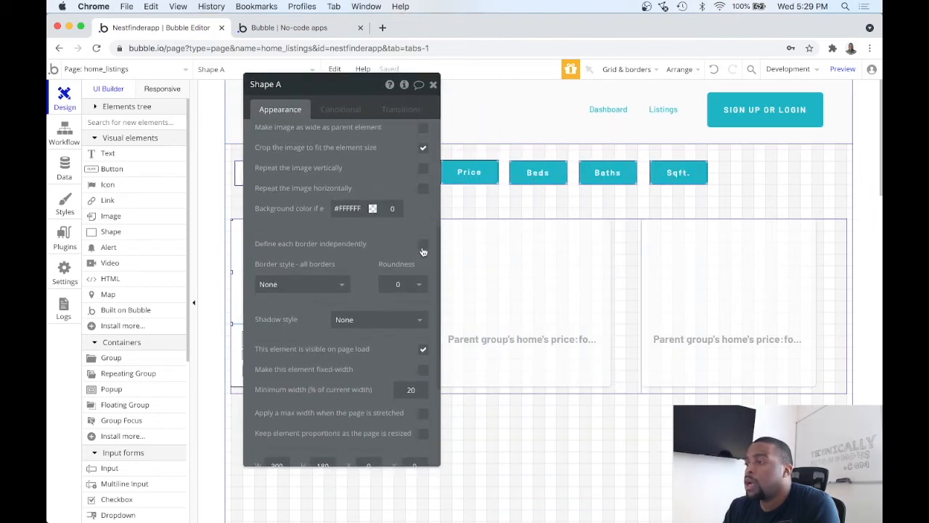
{"action": "left_click", "coordinate": [422, 246]}
{"action": "left_click", "coordinate": [413, 285]}
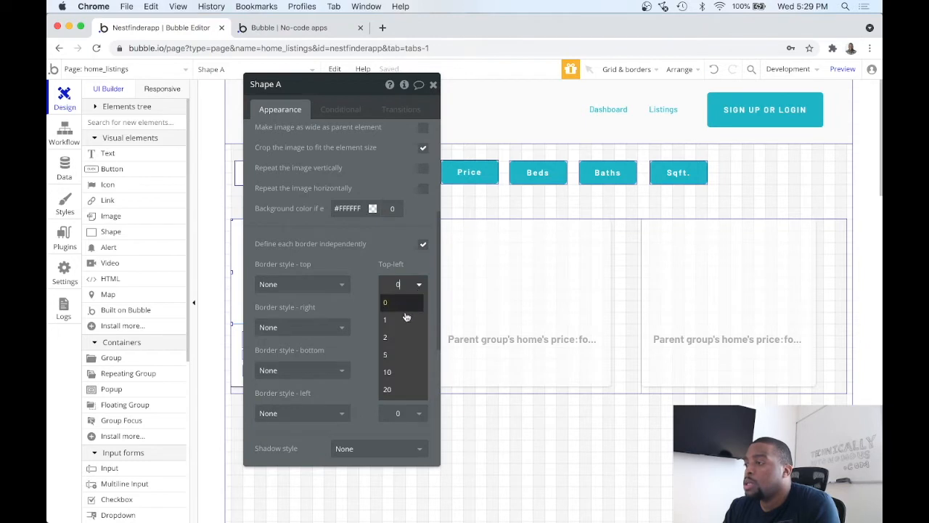
{"action": "left_click", "coordinate": [399, 353]}
{"action": "left_click", "coordinate": [414, 327]}
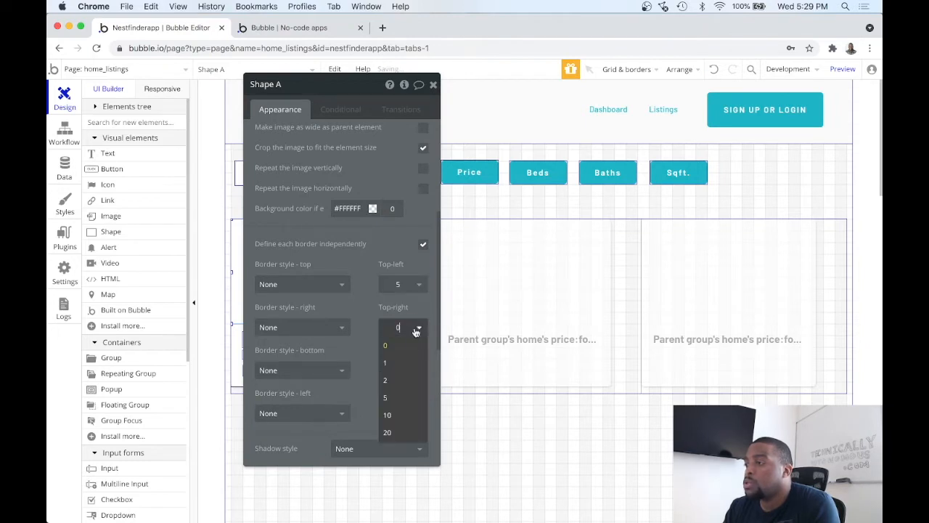
{"action": "left_click", "coordinate": [411, 396]}
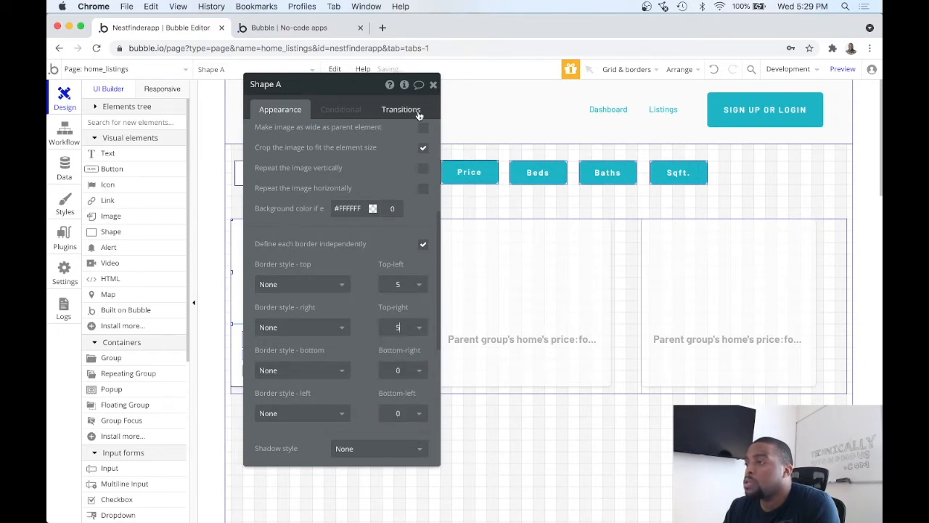
{"action": "left_click", "coordinate": [434, 86]}
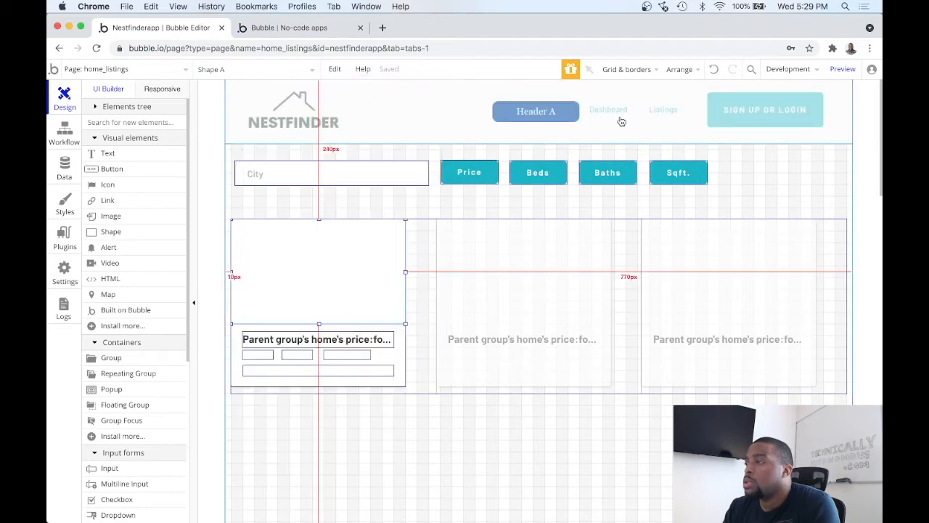
Step: Preview the page to check the rounded top corners of the listing photos
{"action": "left_click", "coordinate": [841, 74]}
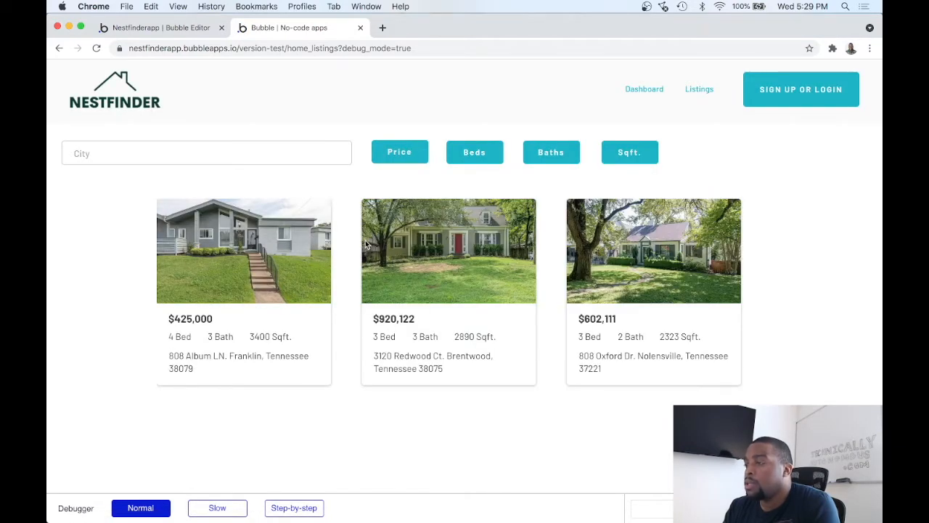
{"action": "scroll", "coordinate": [367, 245], "scroll_direction": "down", "scroll_amount": 2}
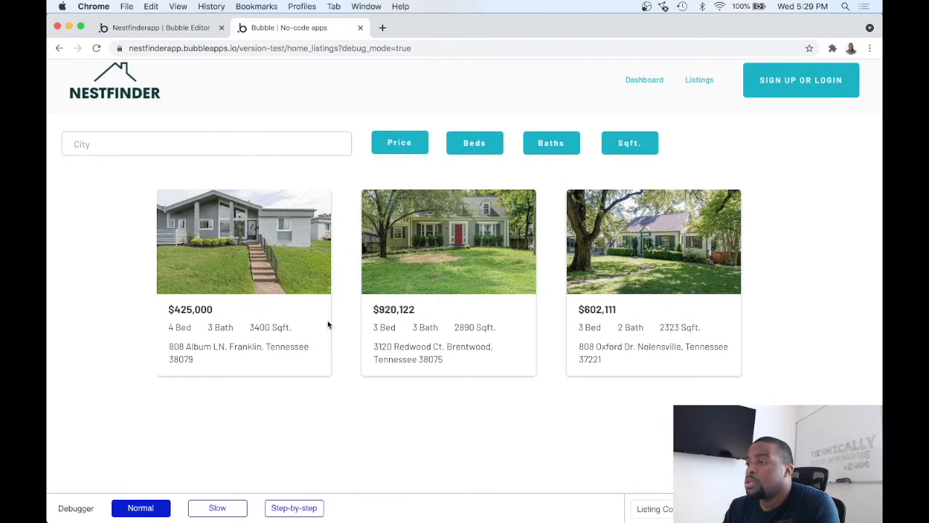
{"action": "left_click", "coordinate": [193, 30]}
Step: Set the layout style of the Home Listing Columns repeating group to Full list
{"action": "left_click", "coordinate": [428, 316]}
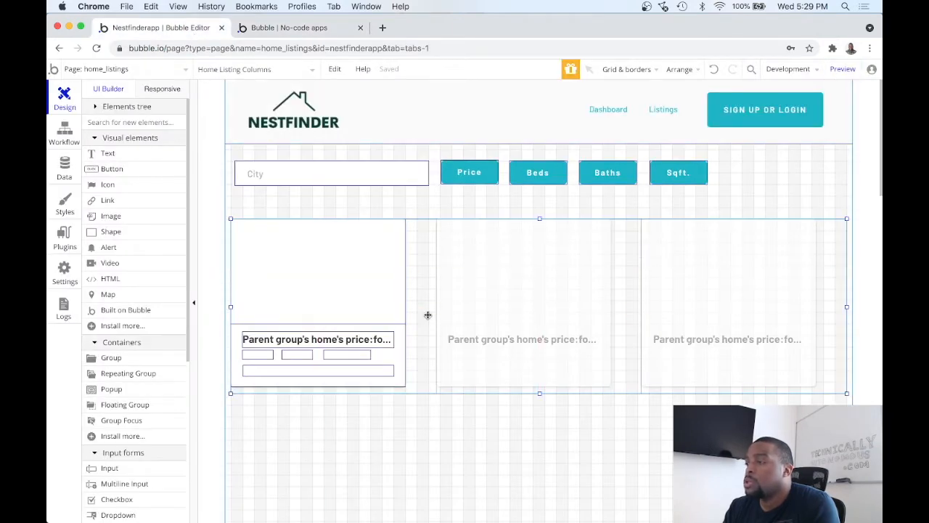
{"action": "double_click", "coordinate": [422, 298]}
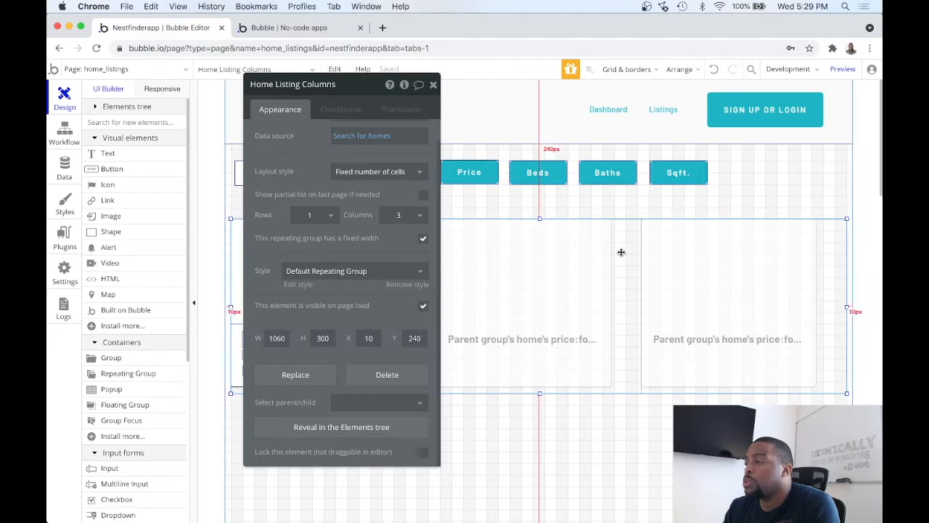
{"action": "left_click", "coordinate": [378, 174]}
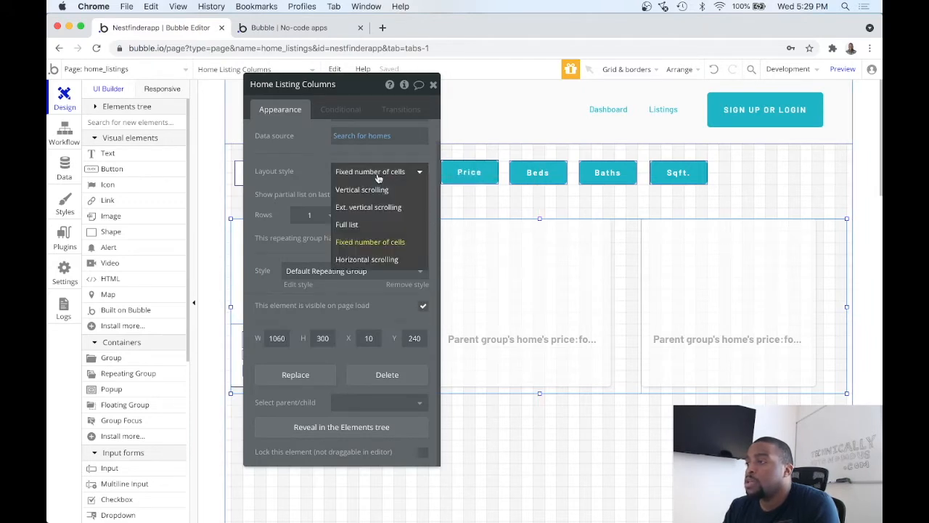
{"action": "left_click", "coordinate": [373, 227]}
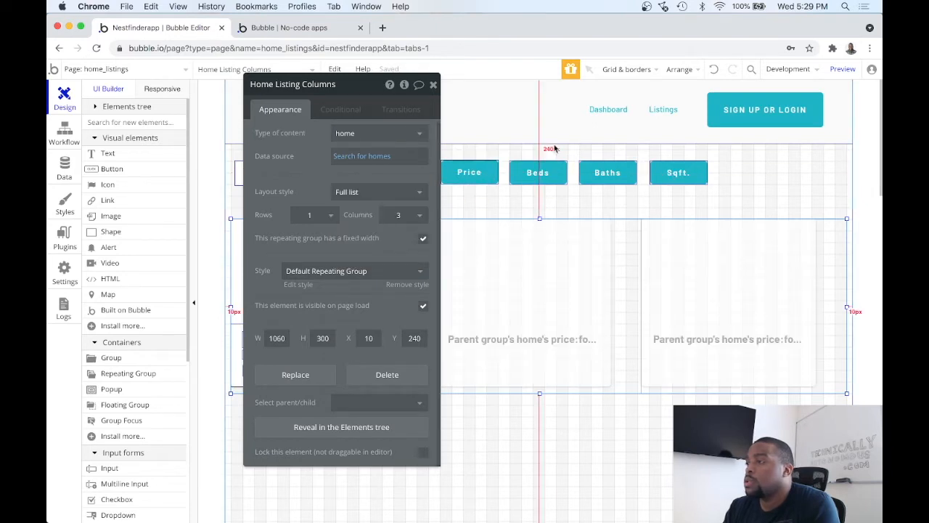
Step: Preview the page and look through all the home listings in the grid
{"action": "left_click", "coordinate": [841, 69]}
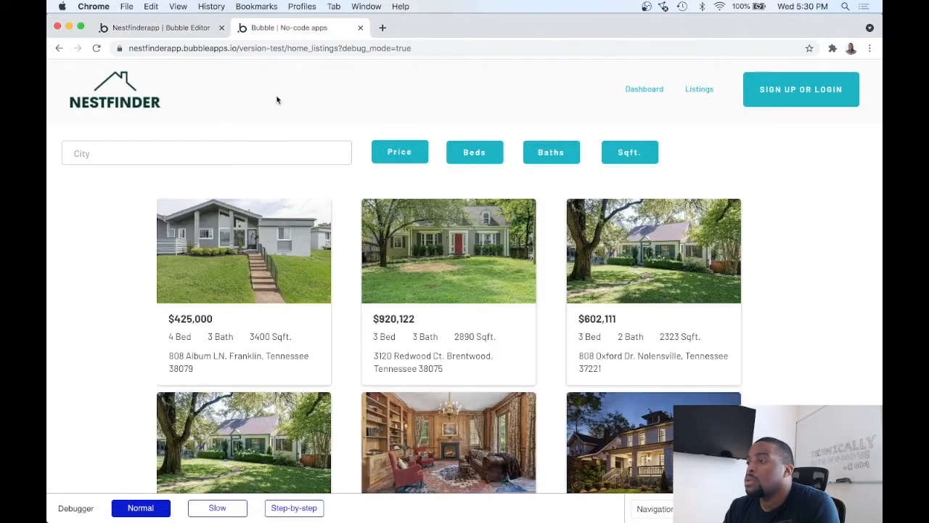
{"action": "scroll", "coordinate": [282, 187], "scroll_direction": "down", "scroll_amount": 3}
{"action": "scroll", "coordinate": [282, 188], "scroll_direction": "down", "scroll_amount": 2}
{"action": "scroll", "coordinate": [281, 189], "scroll_direction": "up", "scroll_amount": 5}
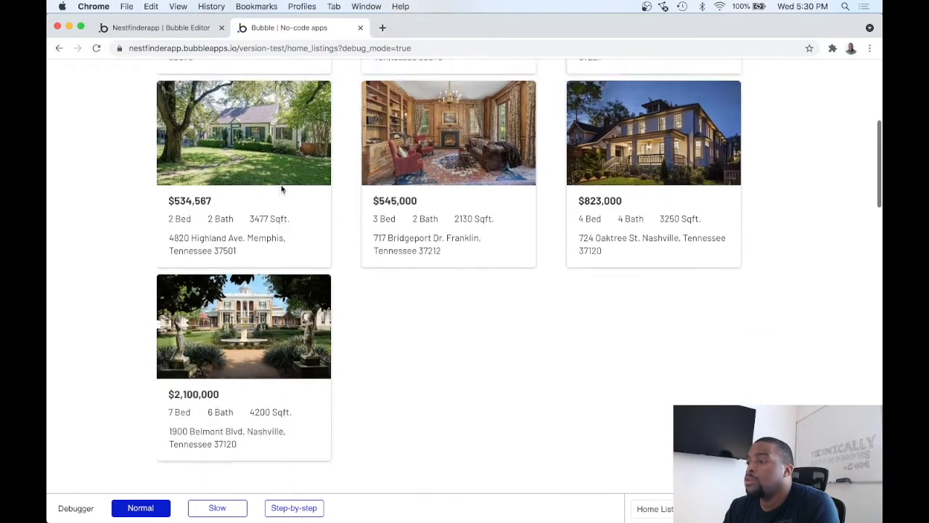
Step: Compare the position of the search and filter row with the home listing grid in the page preview
{"action": "scroll", "coordinate": [282, 189], "scroll_direction": "down", "scroll_amount": 3}
{"action": "scroll", "coordinate": [282, 189], "scroll_direction": "down", "scroll_amount": 1}
{"action": "scroll", "coordinate": [281, 184], "scroll_direction": "up", "scroll_amount": 3}
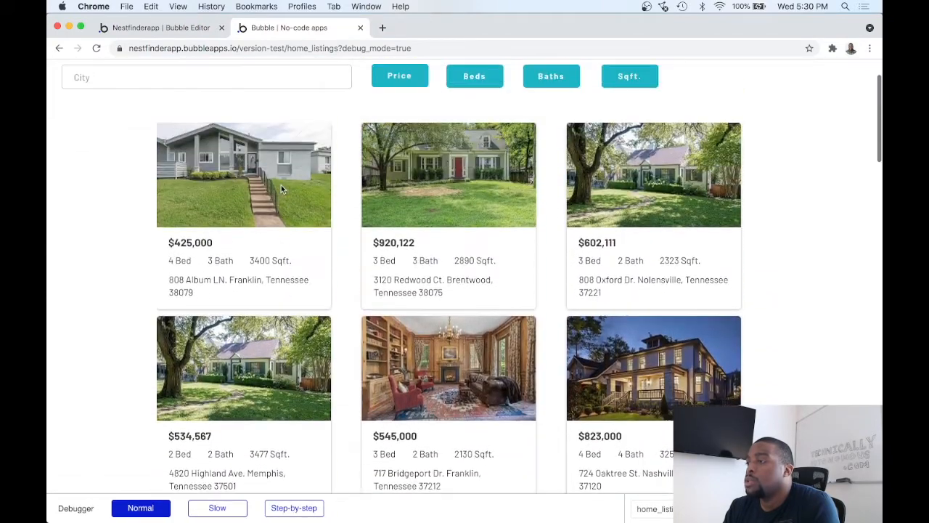
{"action": "scroll", "coordinate": [276, 188], "scroll_direction": "up", "scroll_amount": 2}
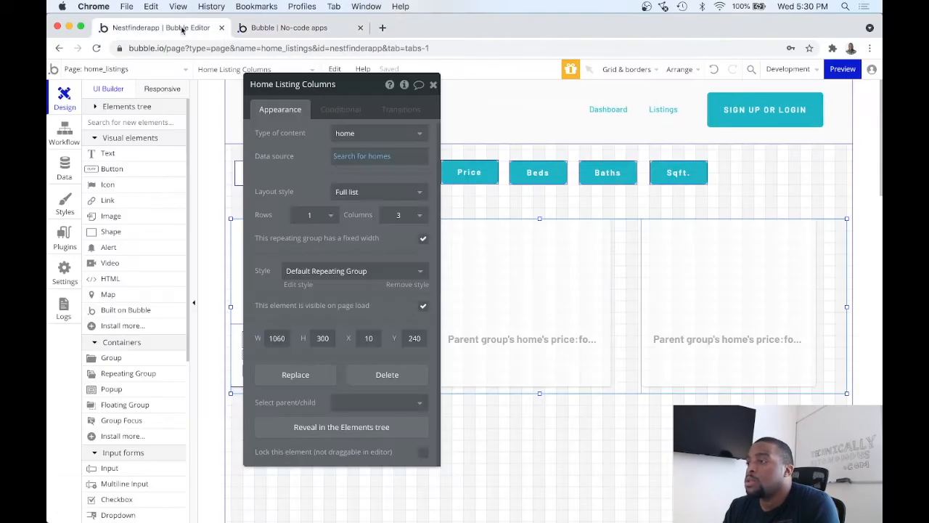
{"action": "left_click", "coordinate": [161, 28]}
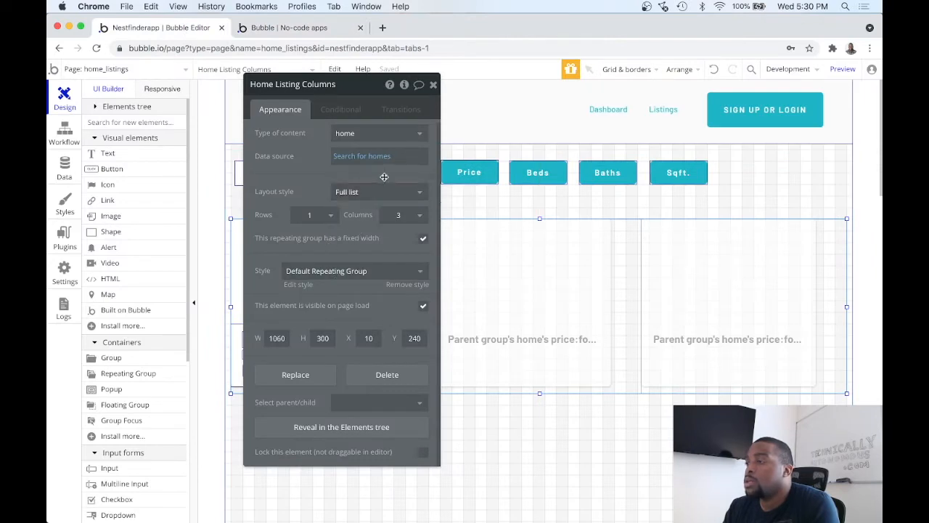
{"action": "left_click_drag", "start_coordinate": [360, 86], "coordinate": [336, 141]}
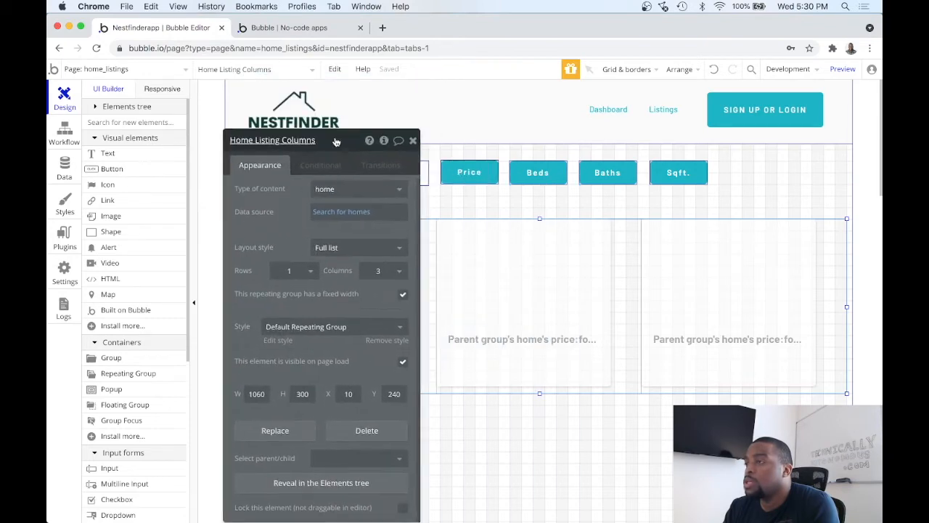
{"action": "left_click", "coordinate": [313, 30]}
{"action": "scroll", "coordinate": [381, 196], "scroll_direction": "down", "scroll_amount": 5}
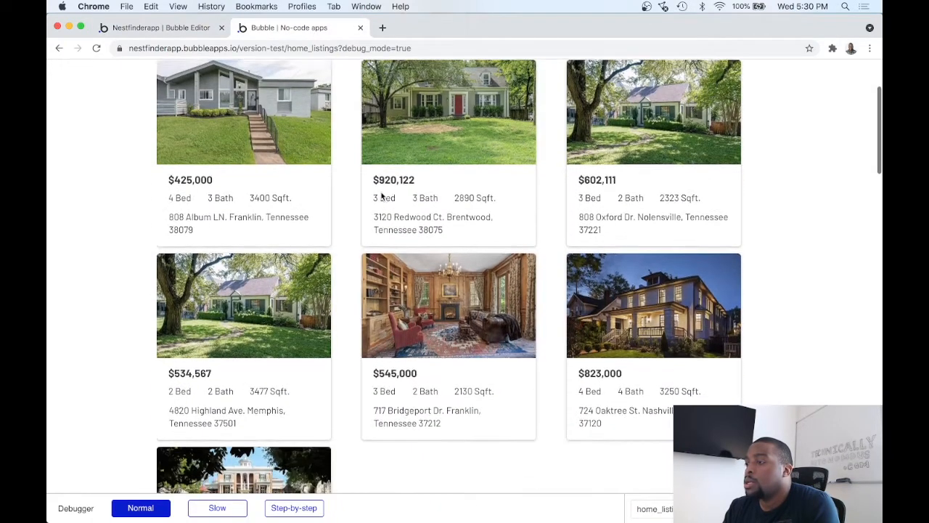
{"action": "scroll", "coordinate": [296, 201], "scroll_direction": "up", "scroll_amount": 5}
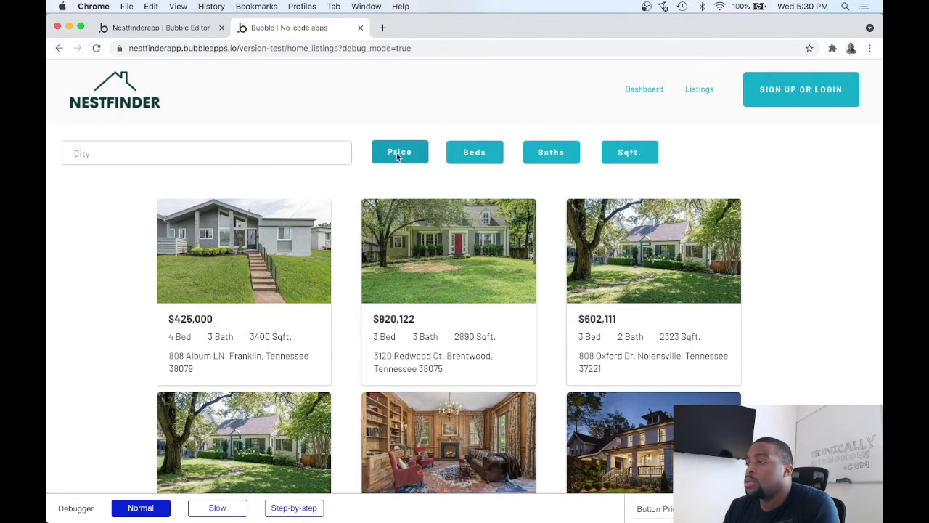
{"action": "left_click", "coordinate": [166, 28]}
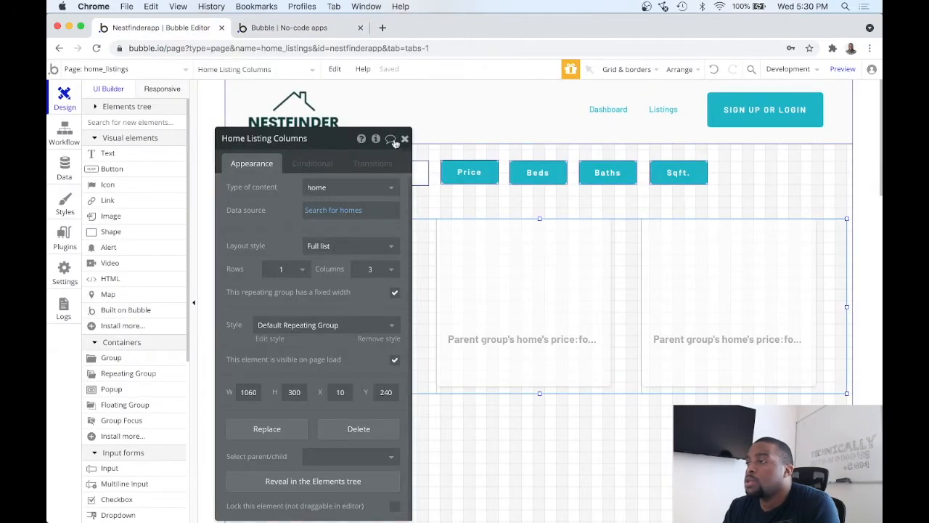
Step: Group the City search box and the Price, Beds, Baths and Sqft. buttons into one group
{"action": "left_click_drag", "start_coordinate": [328, 145], "coordinate": [318, 245]}
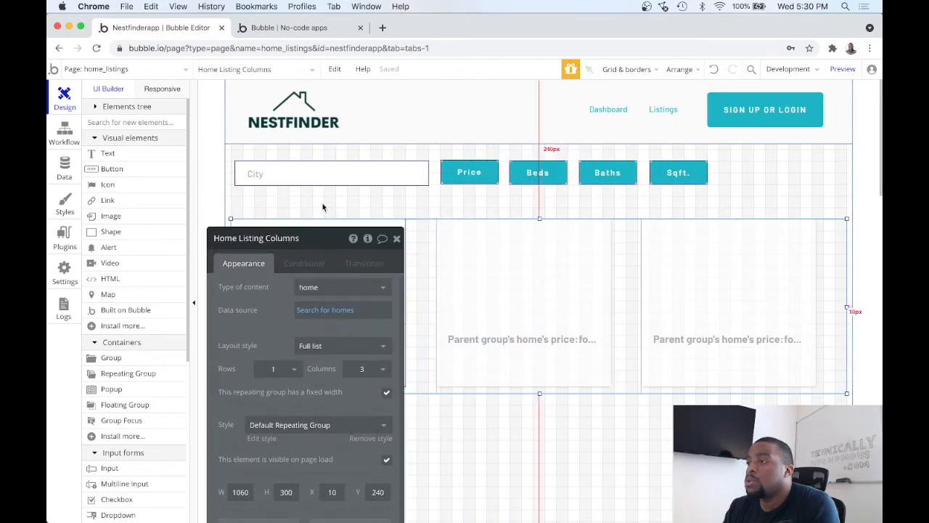
{"action": "left_click", "coordinate": [323, 208]}
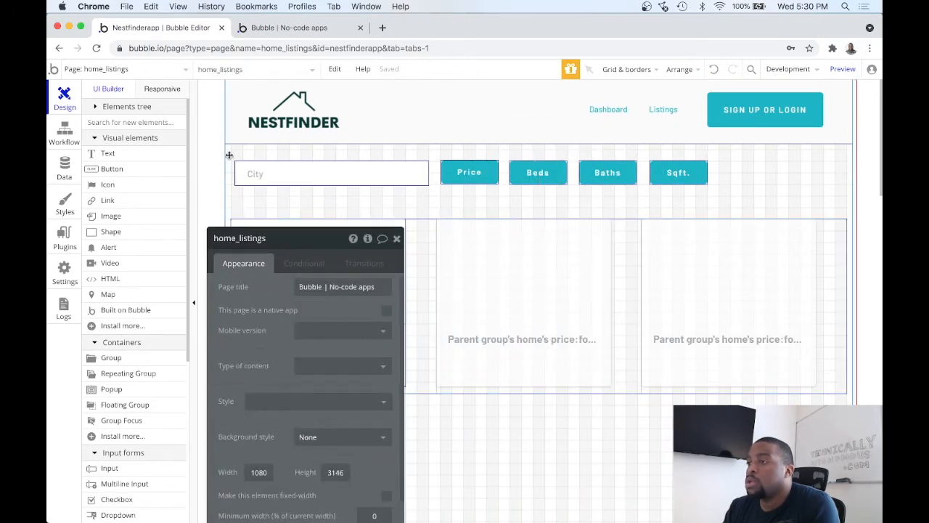
{"action": "left_click_drag", "start_coordinate": [231, 153], "coordinate": [744, 201]}
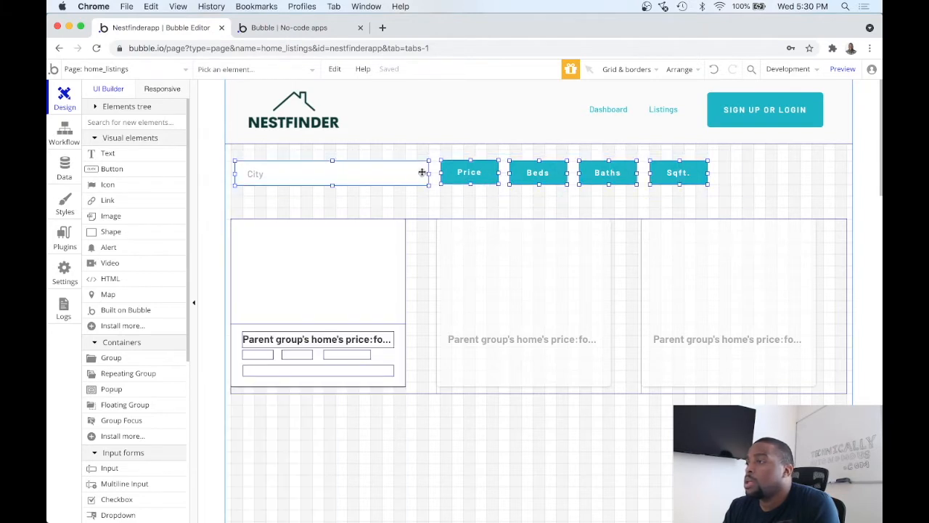
{"action": "right_click", "coordinate": [395, 178]}
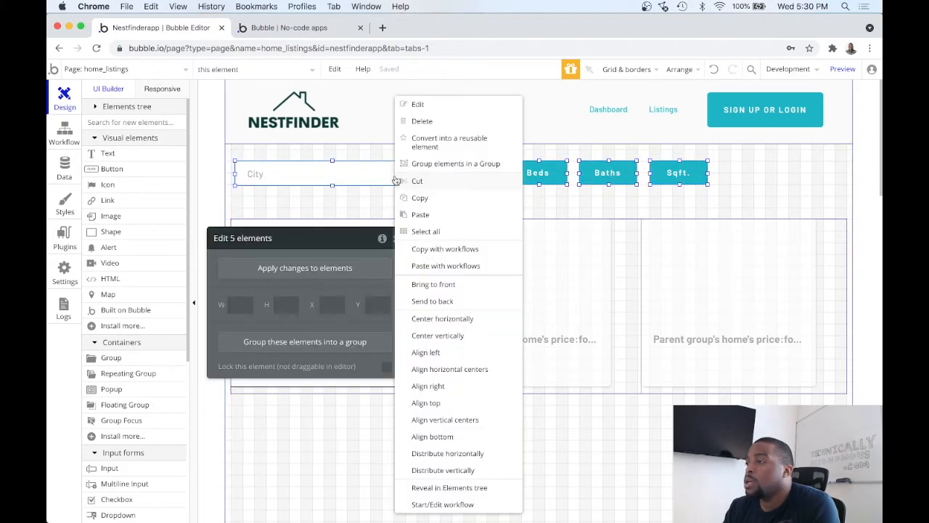
{"action": "left_click", "coordinate": [441, 166]}
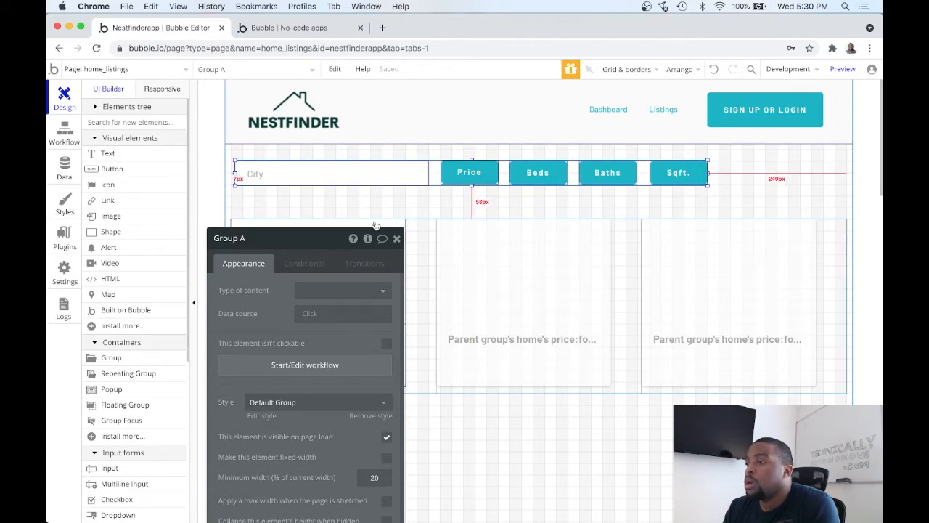
Step: Make the new filter group fixed-width with a width of 1080
{"action": "scroll", "coordinate": [320, 242], "scroll_direction": "down", "scroll_amount": 5}
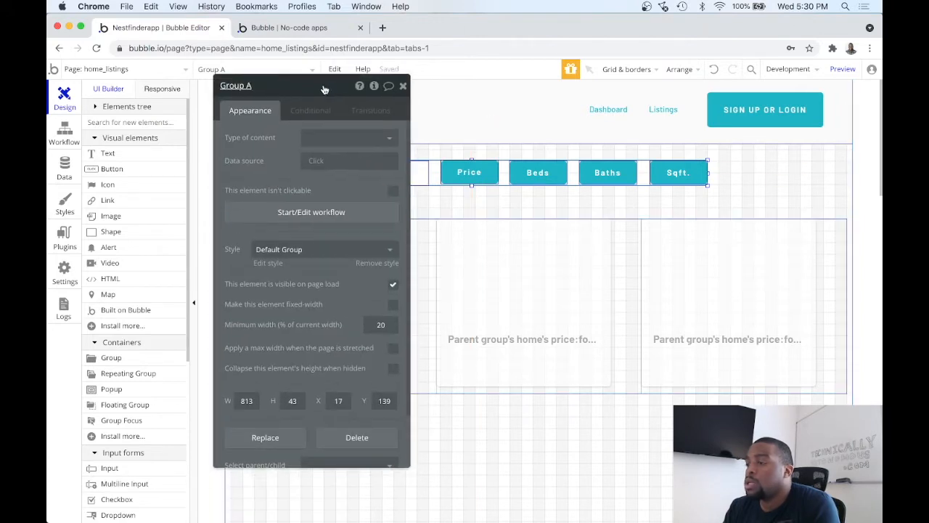
{"action": "left_click", "coordinate": [391, 317]}
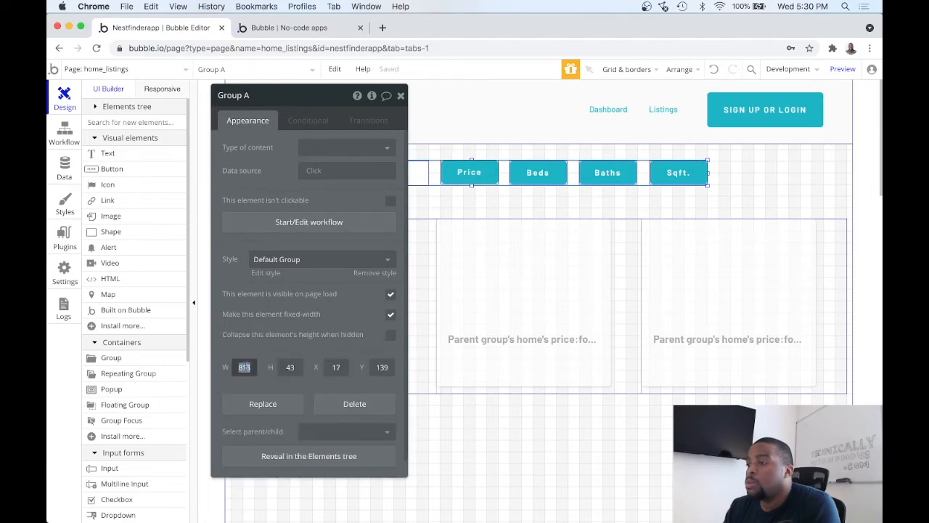
{"action": "type", "text": "1080"}
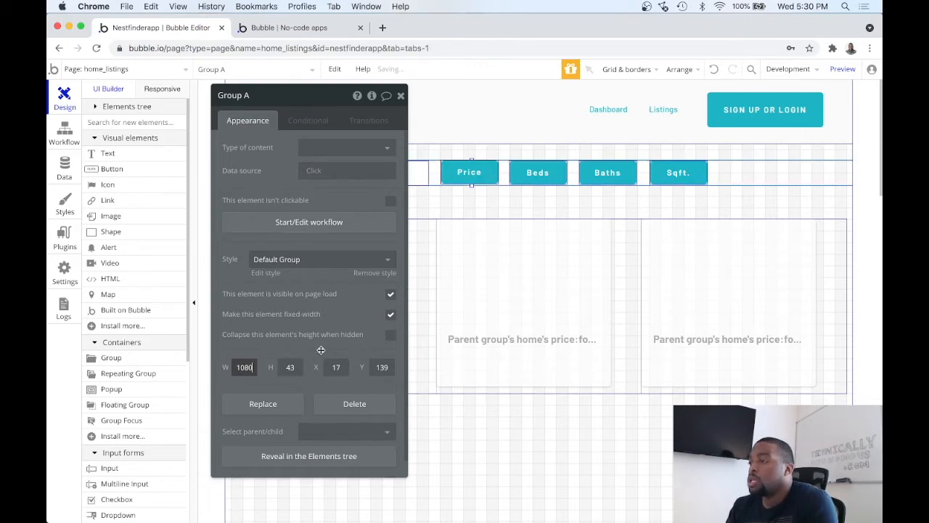
Step: Extend the Home Listing Columns repeating group to both page edges, making it 1080 wide at X 0
{"action": "left_click", "coordinate": [621, 269]}
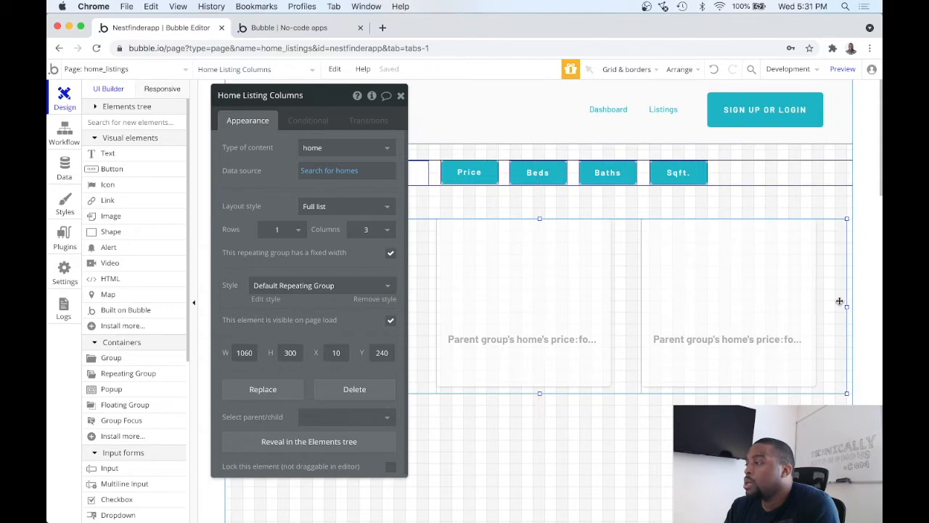
{"action": "left_click_drag", "start_coordinate": [849, 307], "coordinate": [854, 305]}
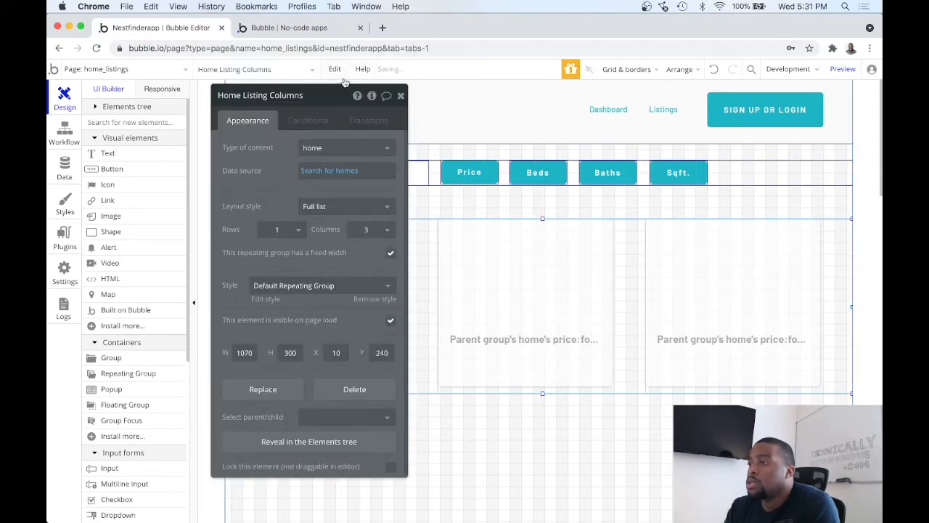
{"action": "left_click_drag", "start_coordinate": [339, 96], "coordinate": [577, 118]}
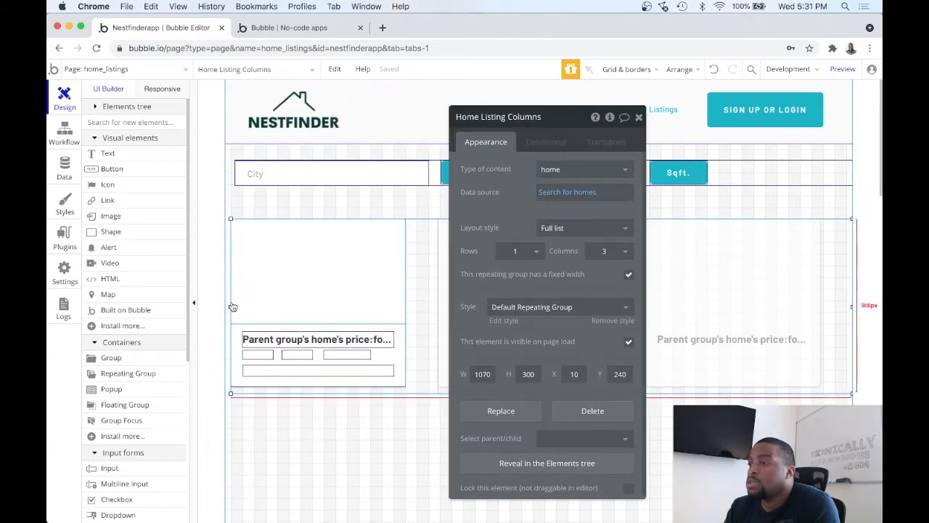
{"action": "left_click_drag", "start_coordinate": [230, 306], "coordinate": [223, 306]}
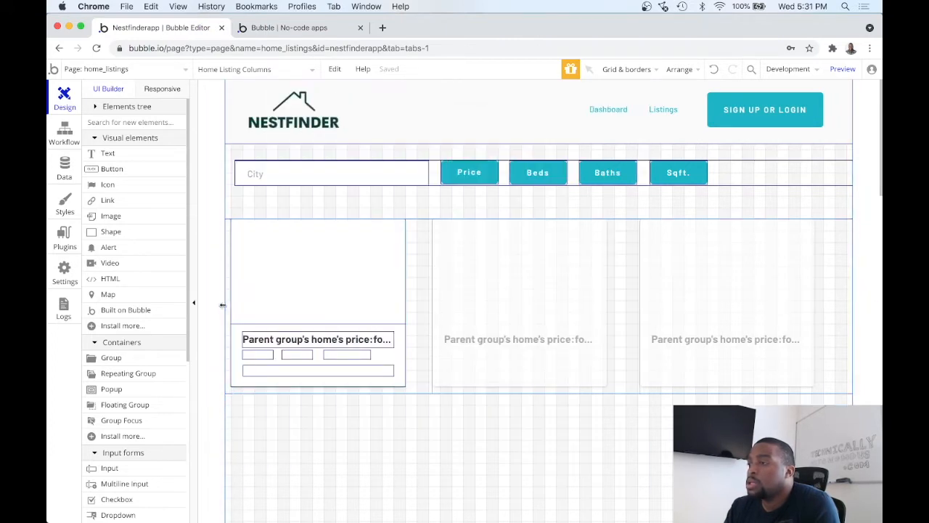
Step: Extend the repeating group's upper edge upward to Y 220, giving it a height of 320
{"action": "left_click_drag", "start_coordinate": [560, 116], "coordinate": [554, 255]}
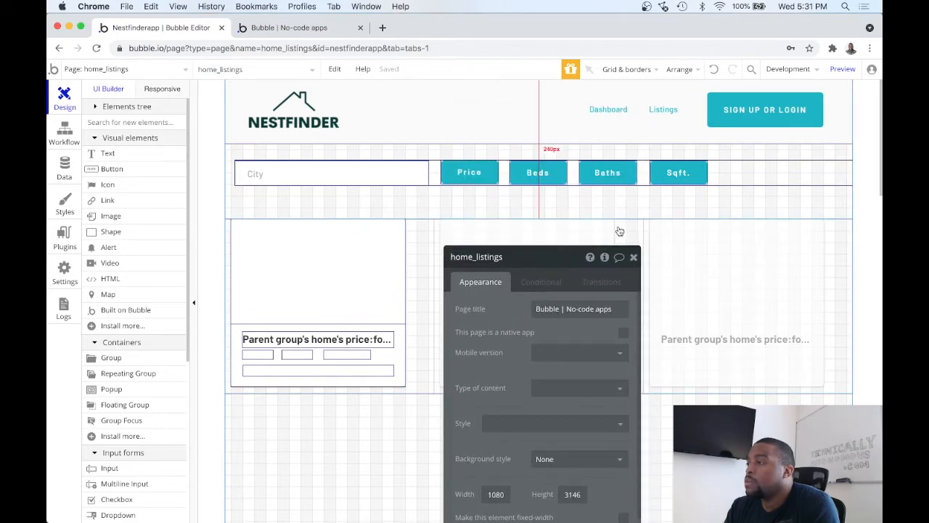
{"action": "left_click", "coordinate": [550, 220]}
{"action": "left_click_drag", "start_coordinate": [540, 218], "coordinate": [539, 208]}
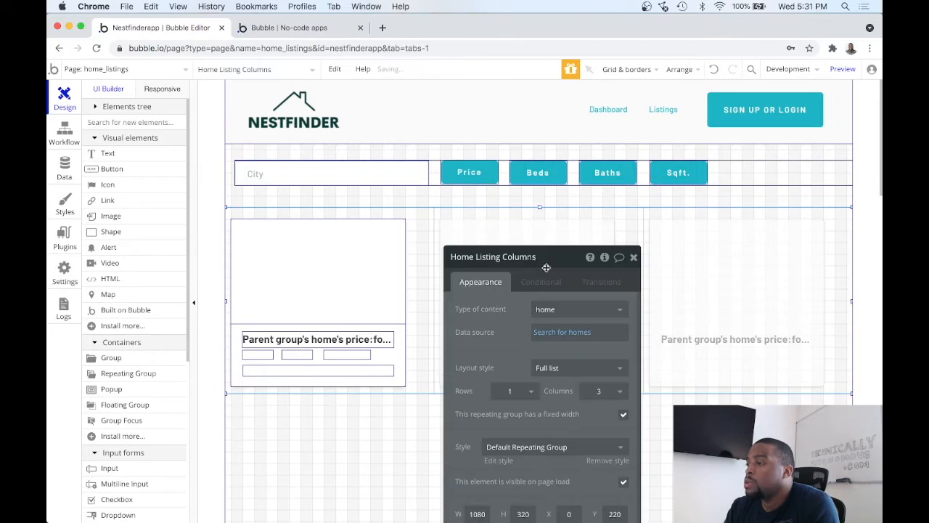
{"action": "left_click_drag", "start_coordinate": [561, 250], "coordinate": [544, 140]}
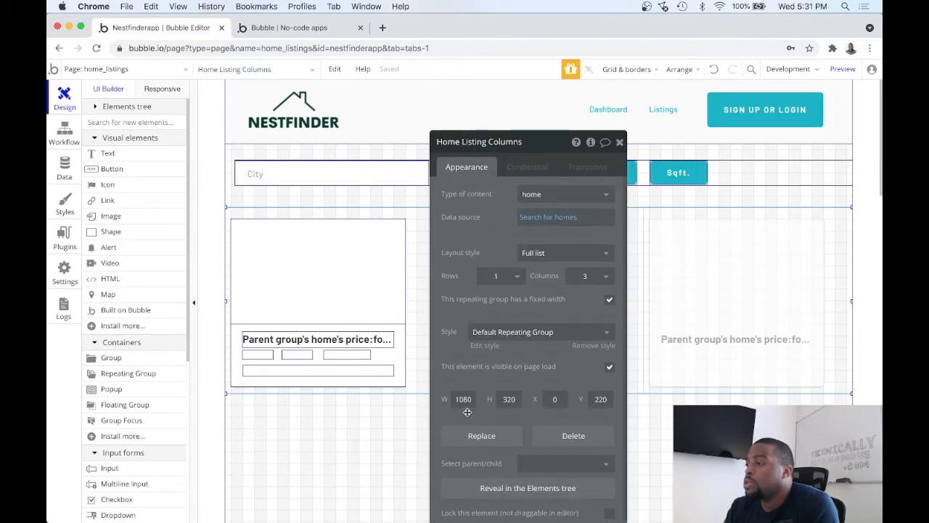
{"action": "left_click", "coordinate": [621, 143]}
Step: Center the filter group horizontally on the page
{"action": "double_click", "coordinate": [726, 167]}
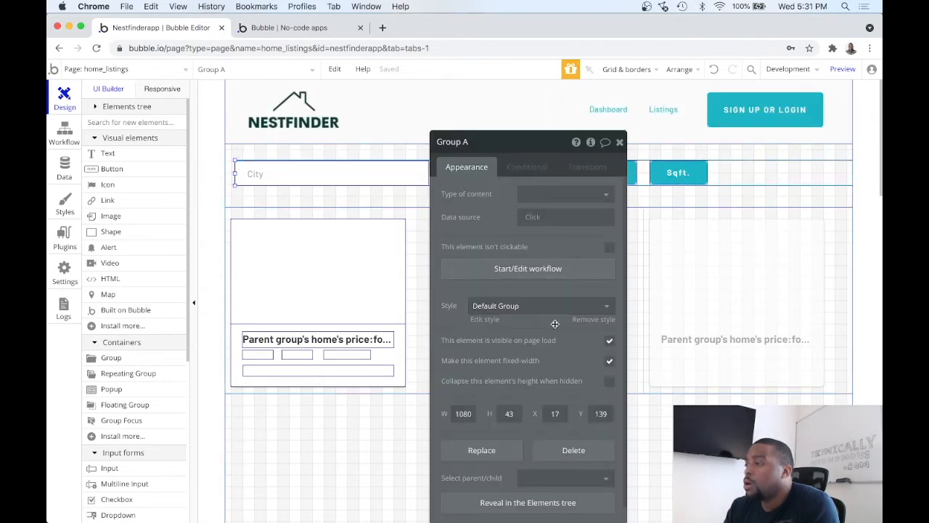
{"action": "left_click", "coordinate": [620, 142]}
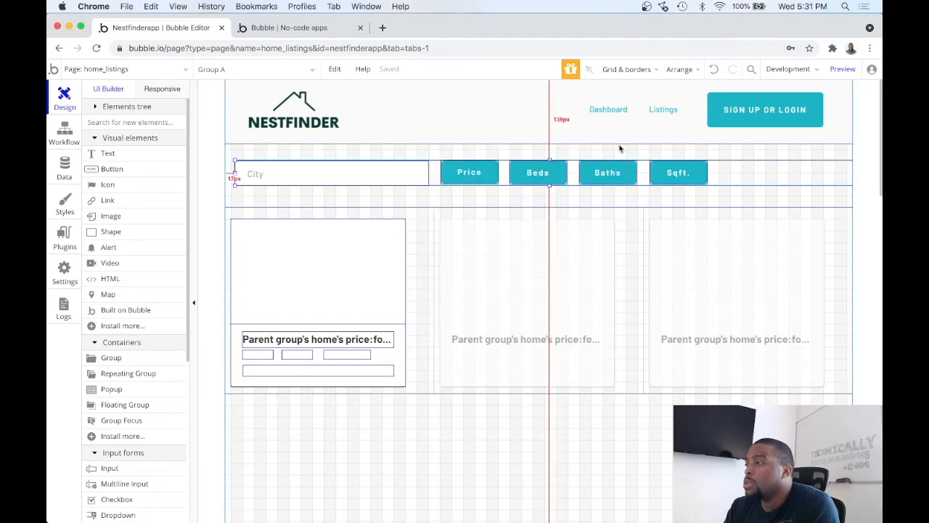
{"action": "right_click", "coordinate": [730, 175]}
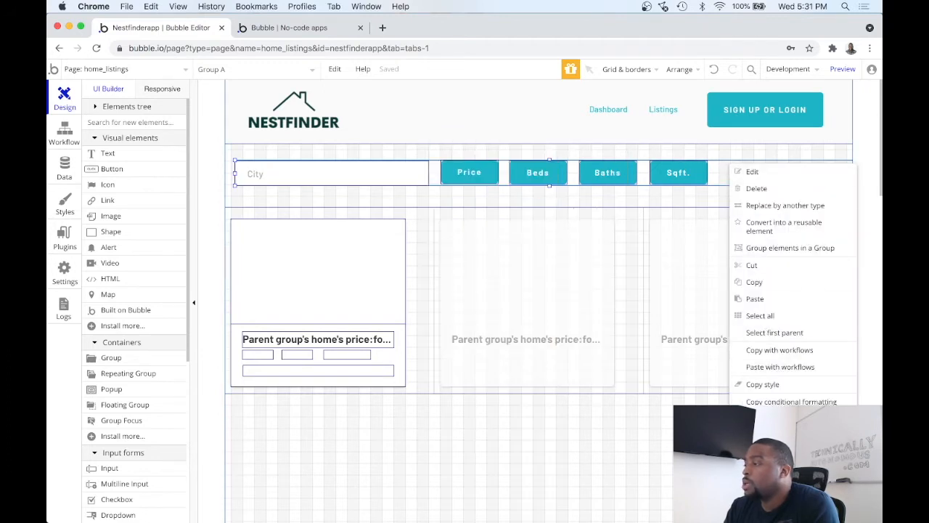
{"action": "left_click", "coordinate": [782, 486]}
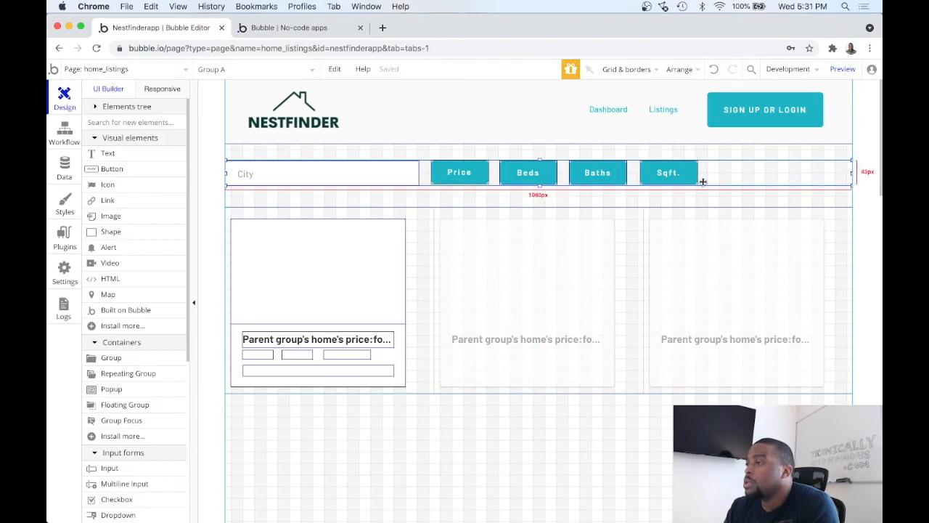
Step: Check the height of the City search box
{"action": "double_click", "coordinate": [404, 178]}
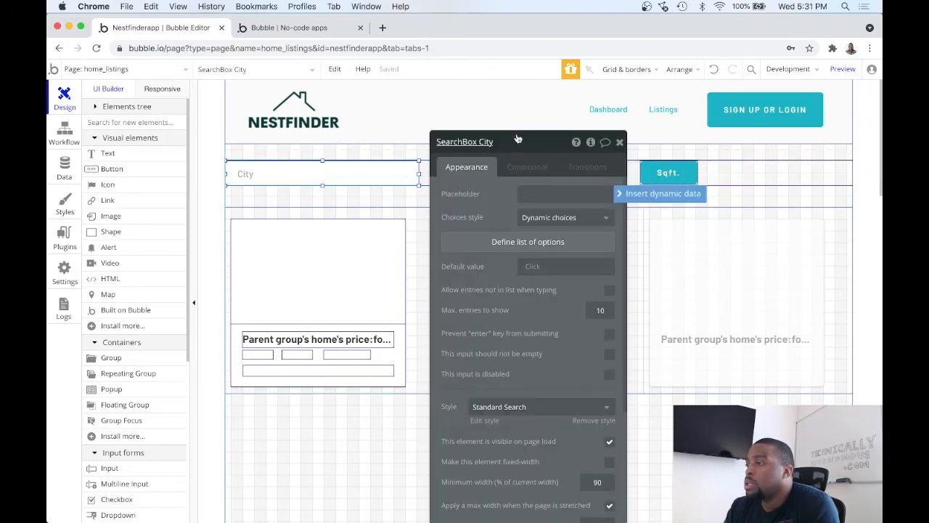
{"action": "left_click_drag", "start_coordinate": [518, 139], "coordinate": [469, 108]}
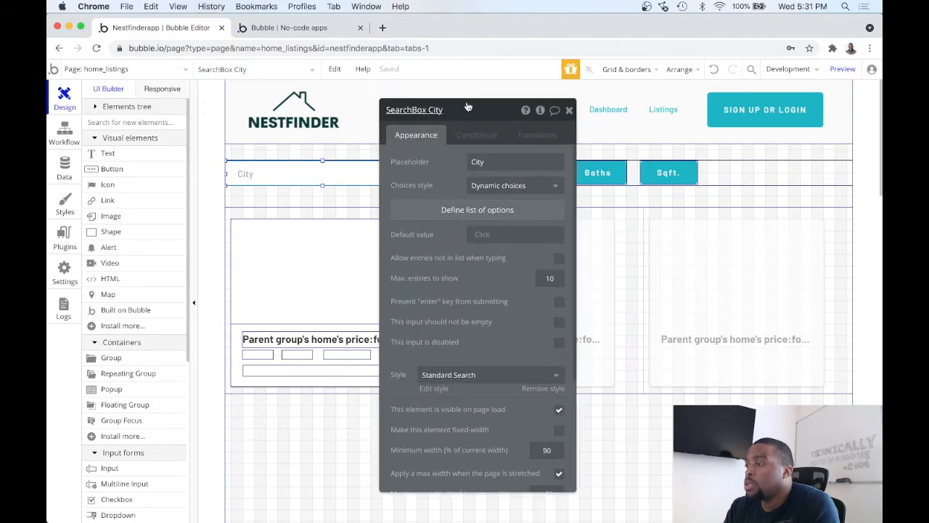
{"action": "scroll", "coordinate": [440, 218], "scroll_direction": "down", "scroll_amount": 5}
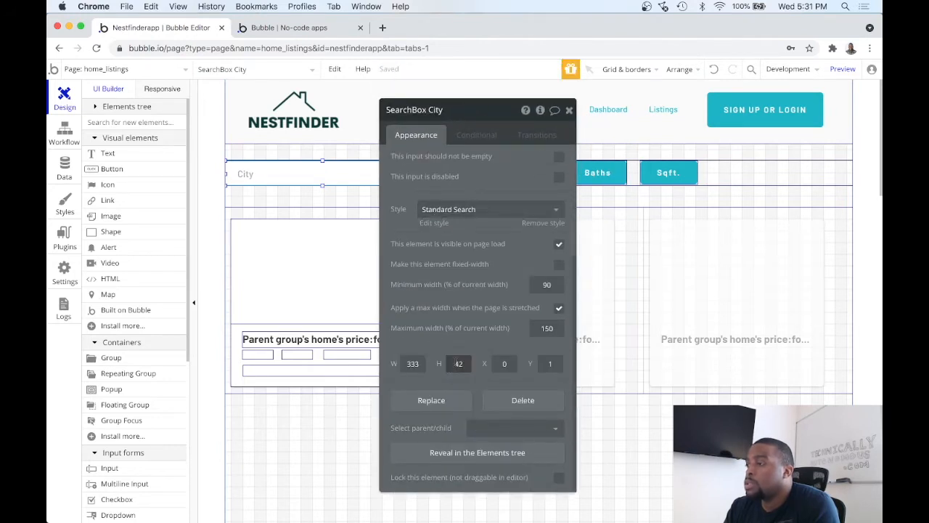
{"action": "left_click", "coordinate": [568, 111]}
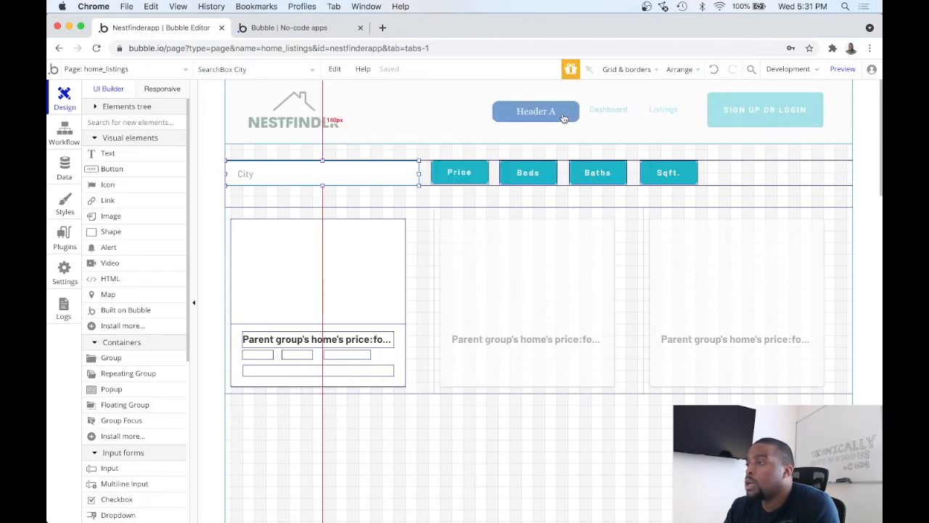
Step: Increase the Price button's height and set the Beds button's height to 41
{"action": "double_click", "coordinate": [456, 176]}
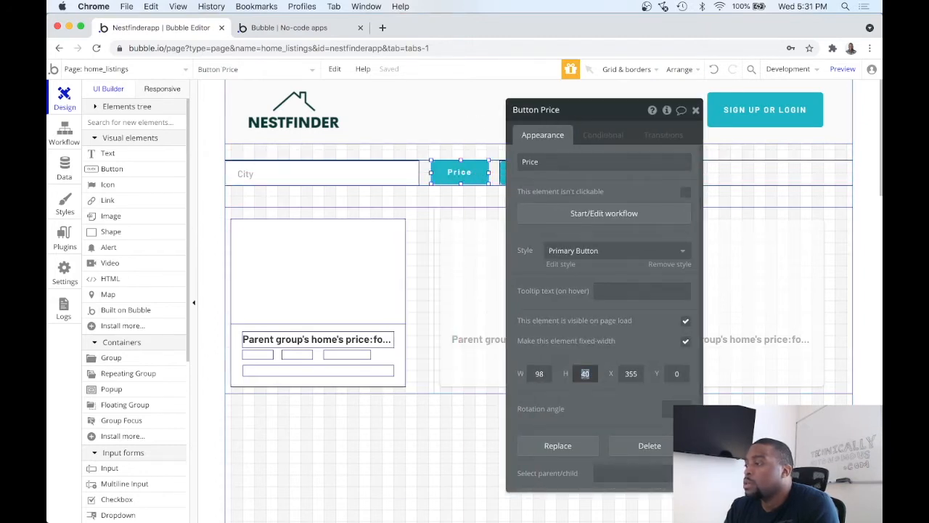
{"action": "left_click", "coordinate": [695, 110]}
{"action": "double_click", "coordinate": [503, 175]}
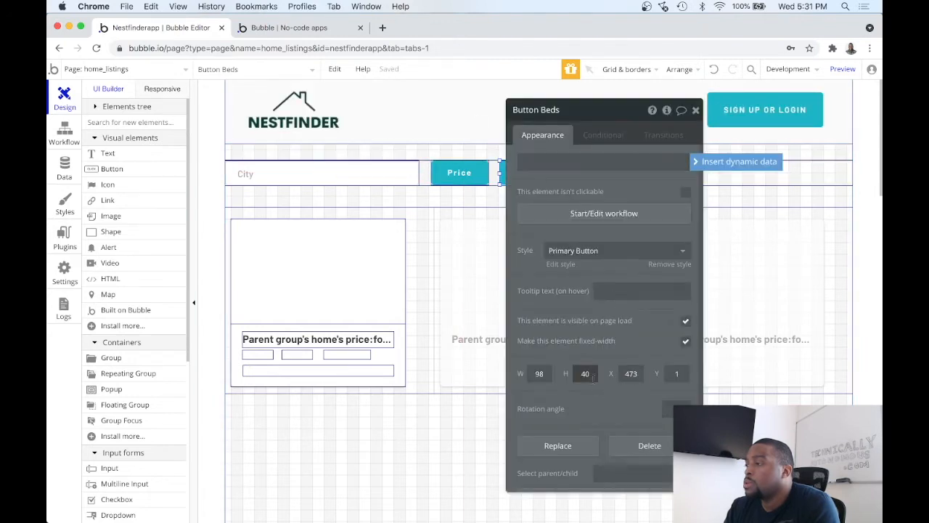
{"action": "left_click", "coordinate": [588, 374]}
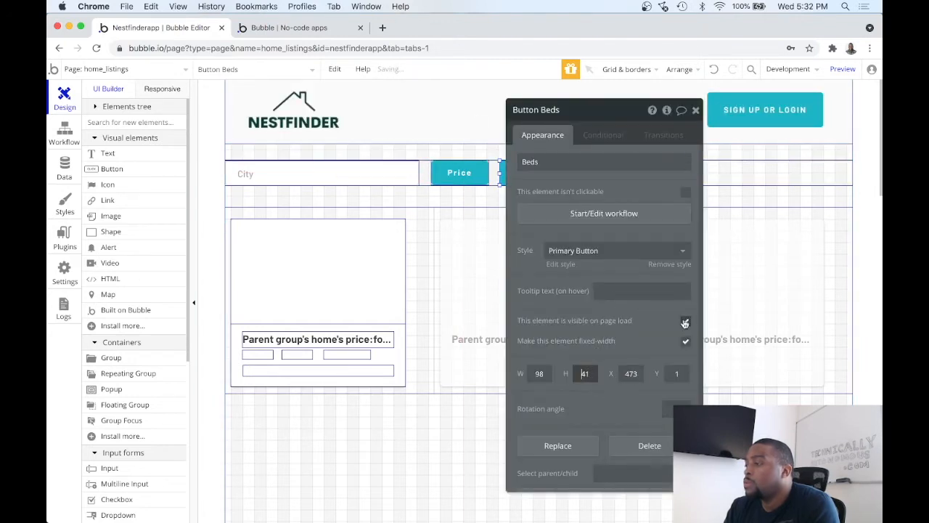
{"action": "left_click", "coordinate": [696, 110]}
Step: Set the Baths button's height to 42
{"action": "double_click", "coordinate": [590, 173]}
{"action": "left_click", "coordinate": [433, 373]}
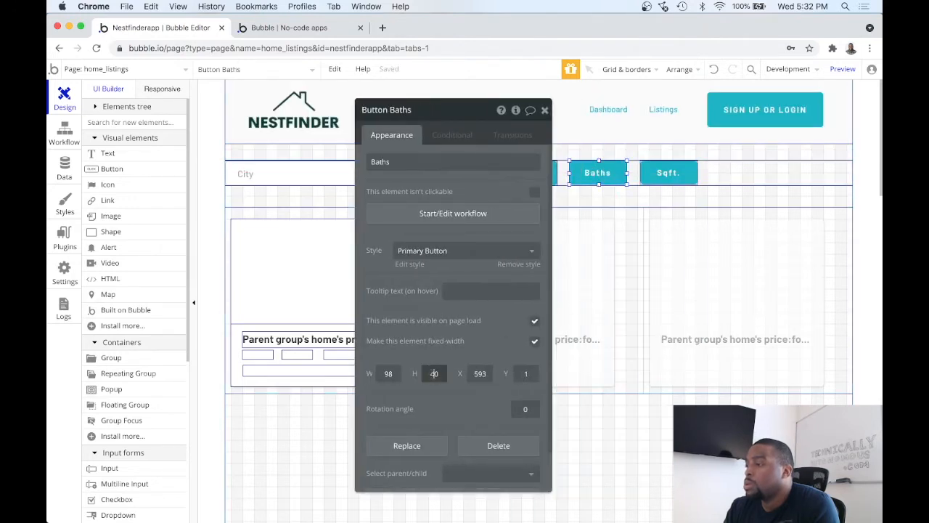
{"action": "type", "text": "42"}
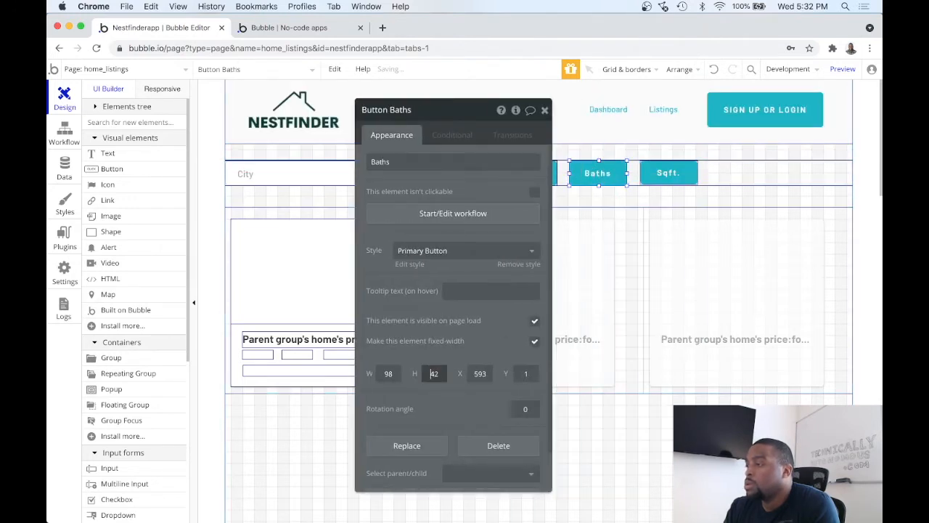
{"action": "left_click", "coordinate": [544, 111]}
Step: Set the Sqft. button's height to 41
{"action": "double_click", "coordinate": [668, 173]}
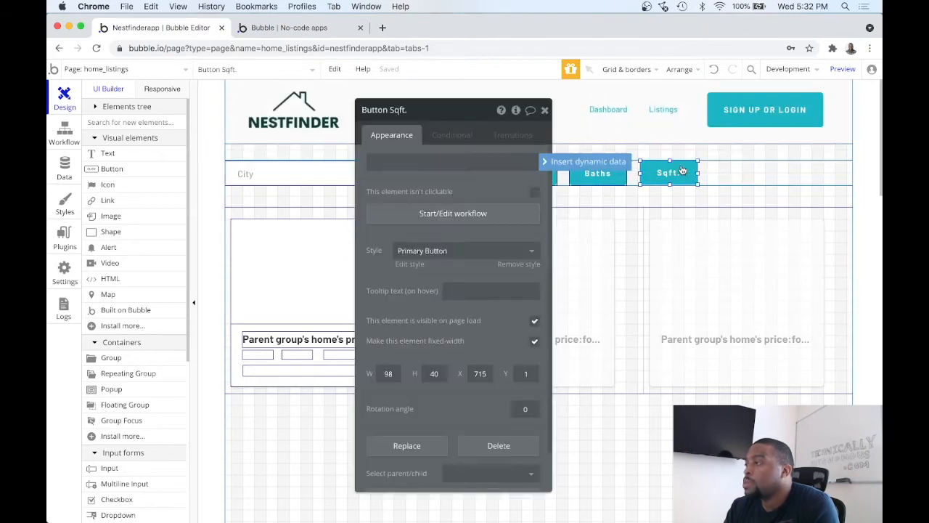
{"action": "left_click", "coordinate": [434, 373]}
{"action": "double_click", "coordinate": [434, 373]}
{"action": "type", "text": "41"}
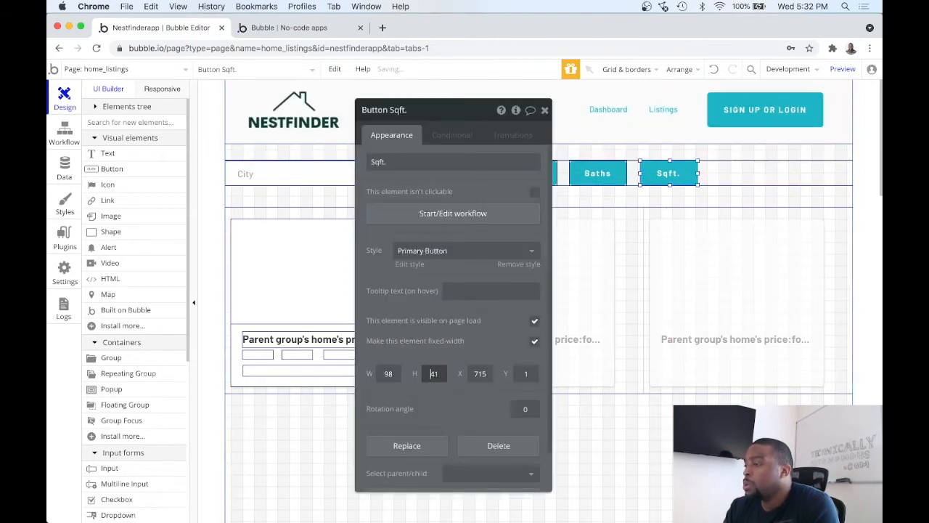
{"action": "left_click", "coordinate": [545, 111]}
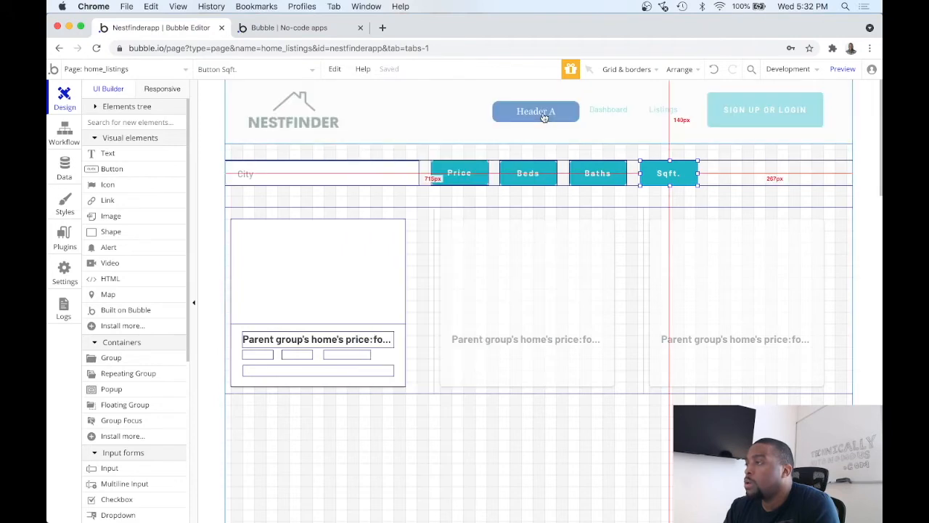
Step: Preview the home_listings page and examine how the filter row lines up with the listing grid
{"action": "left_click", "coordinate": [841, 71]}
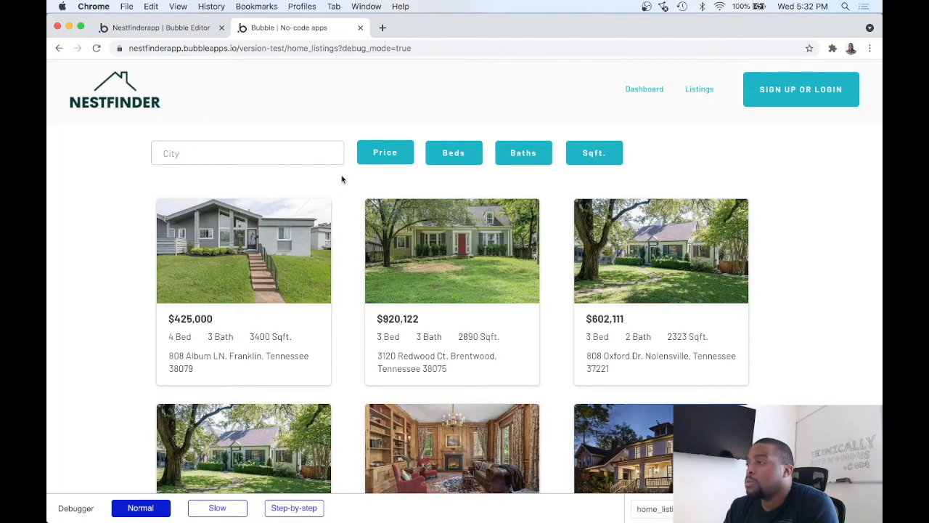
{"action": "scroll", "coordinate": [412, 193], "scroll_direction": "down", "scroll_amount": 3}
{"action": "scroll", "coordinate": [413, 192], "scroll_direction": "up", "scroll_amount": 1}
{"action": "scroll", "coordinate": [412, 192], "scroll_direction": "down", "scroll_amount": 4}
{"action": "scroll", "coordinate": [413, 192], "scroll_direction": "up", "scroll_amount": 5}
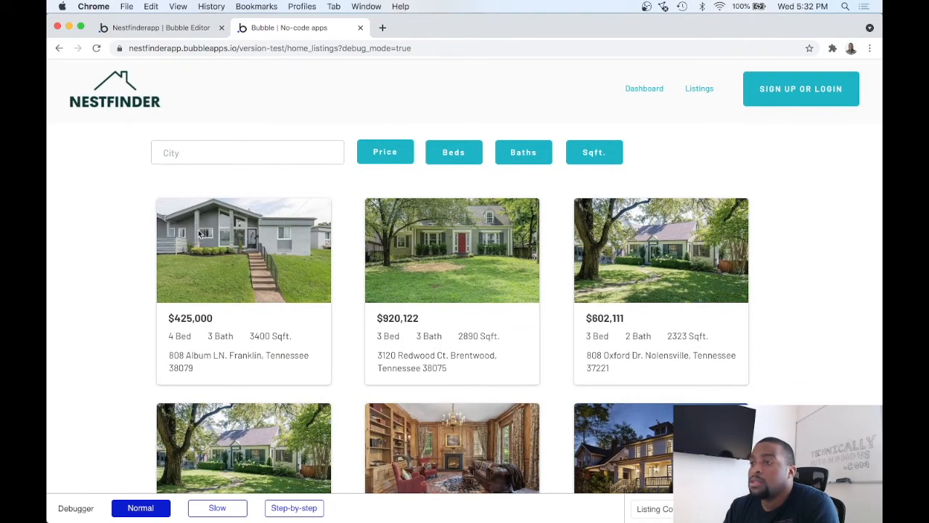
Step: Return to the Bubble editor and rename the Price button element as "Filter Button - Price"
{"action": "left_click", "coordinate": [167, 29]}
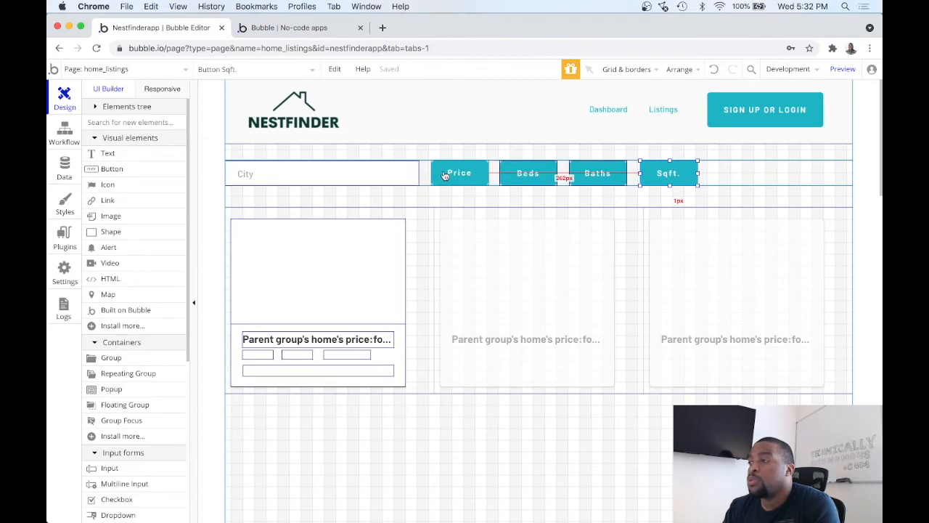
{"action": "double_click", "coordinate": [437, 173]}
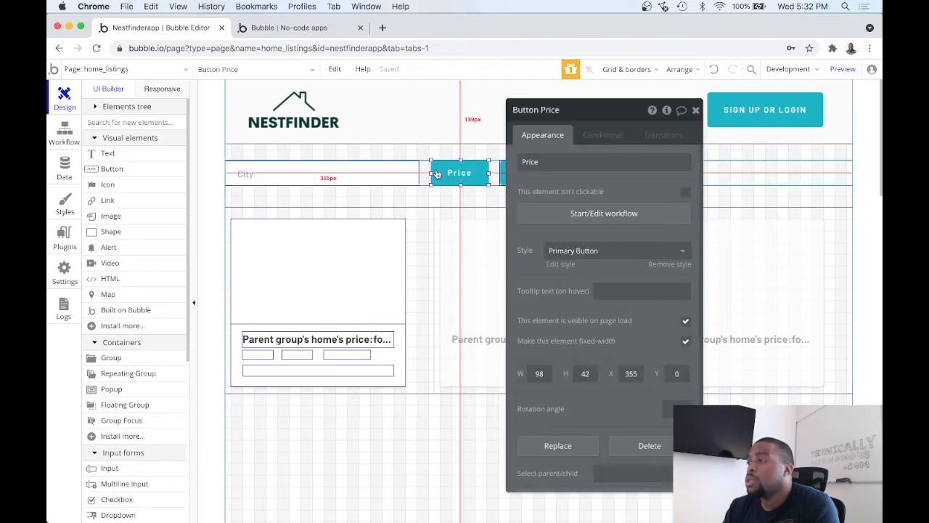
{"action": "left_click", "coordinate": [546, 115]}
{"action": "key", "text": "super+a"}
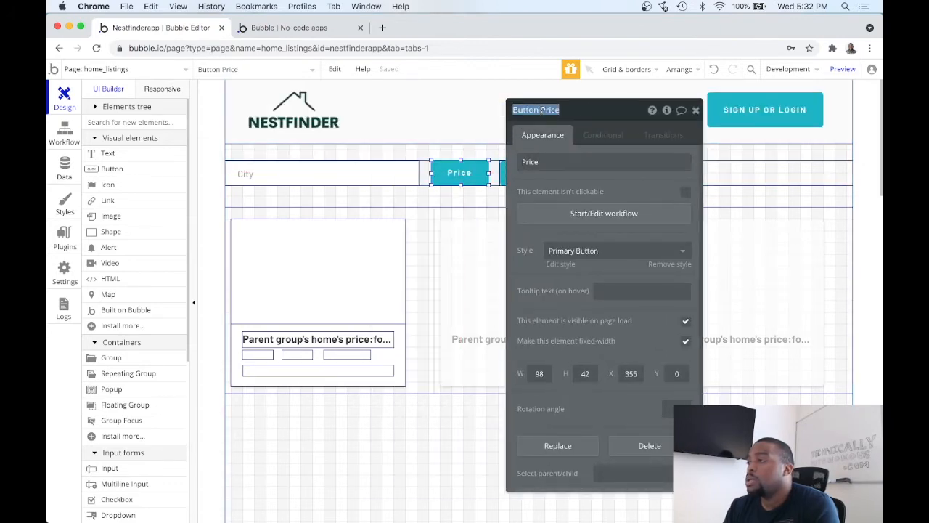
{"action": "key", "text": "Left"}
{"action": "type", "text": "Filter Button"}
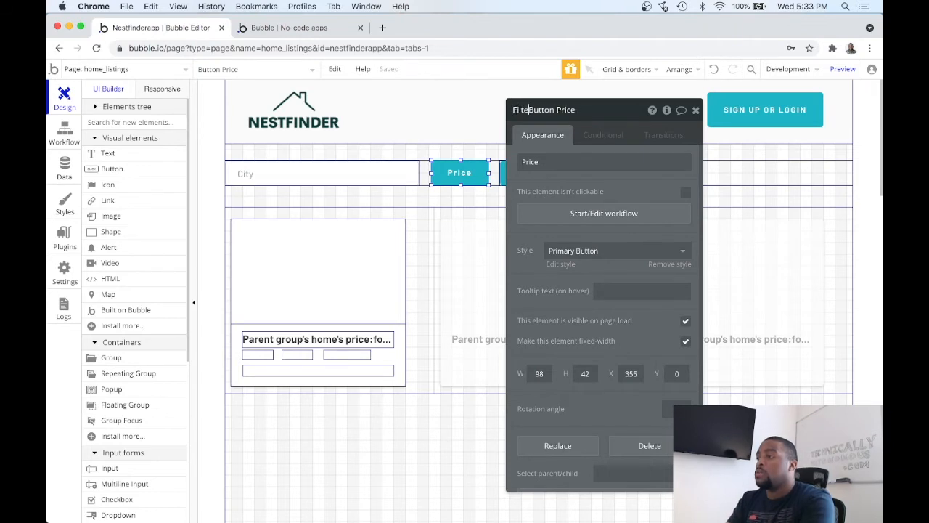
{"action": "type", "text": " -"}
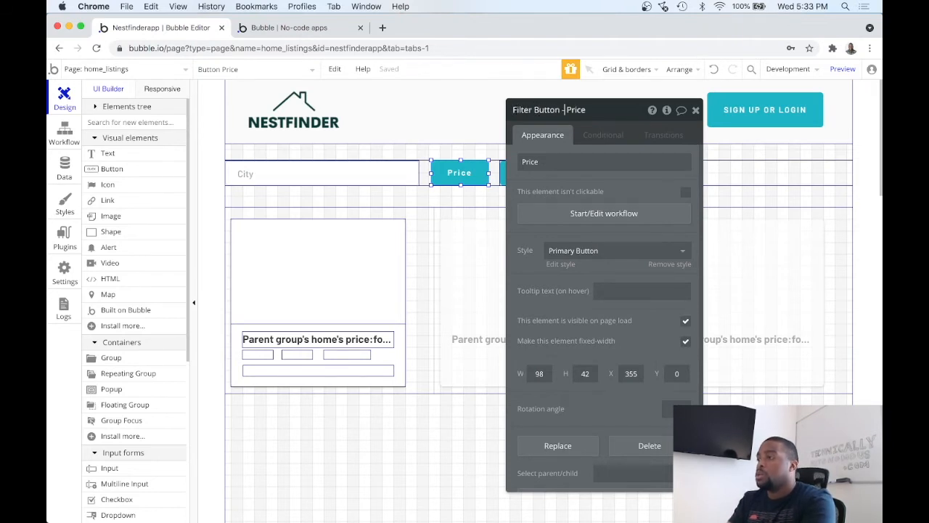
{"action": "triple_click", "coordinate": [543, 113]}
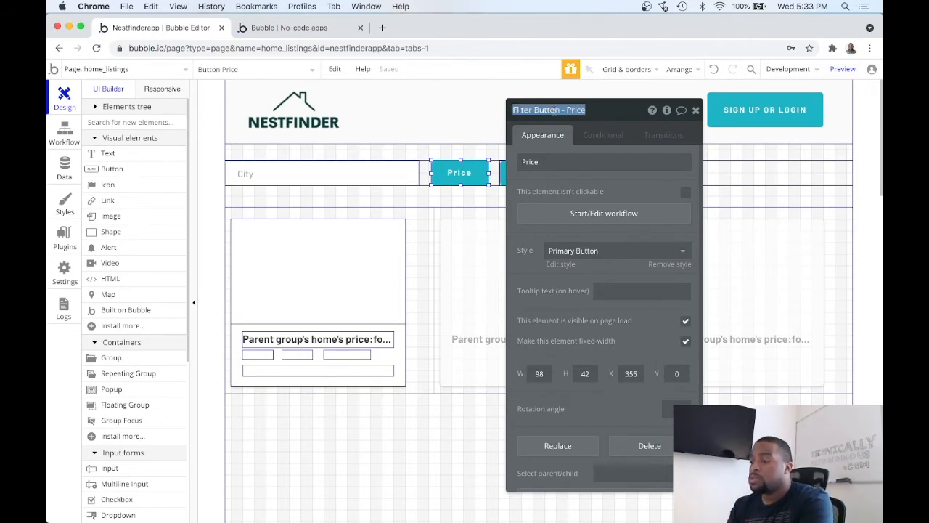
{"action": "left_click", "coordinate": [696, 110]}
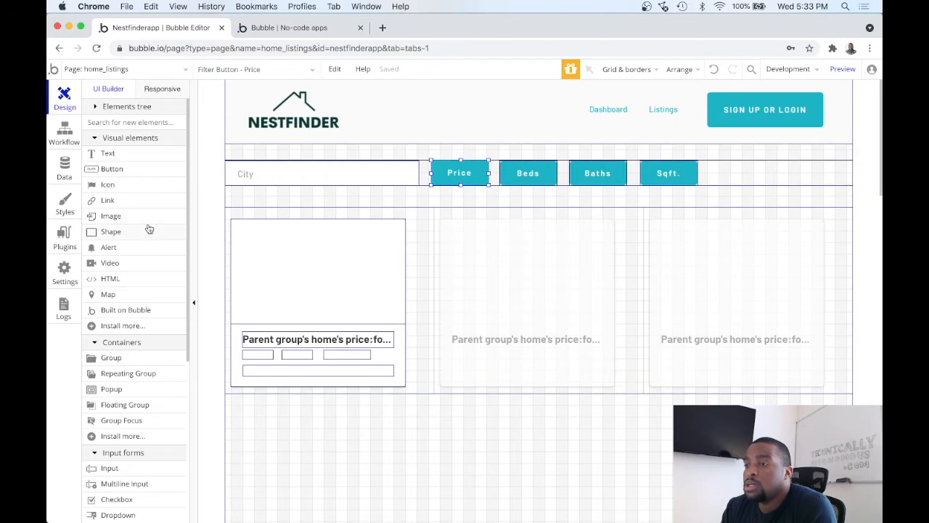
Step: Add a workflow event that runs when the element Filter Button - Price is clicked
{"action": "left_click", "coordinate": [64, 140]}
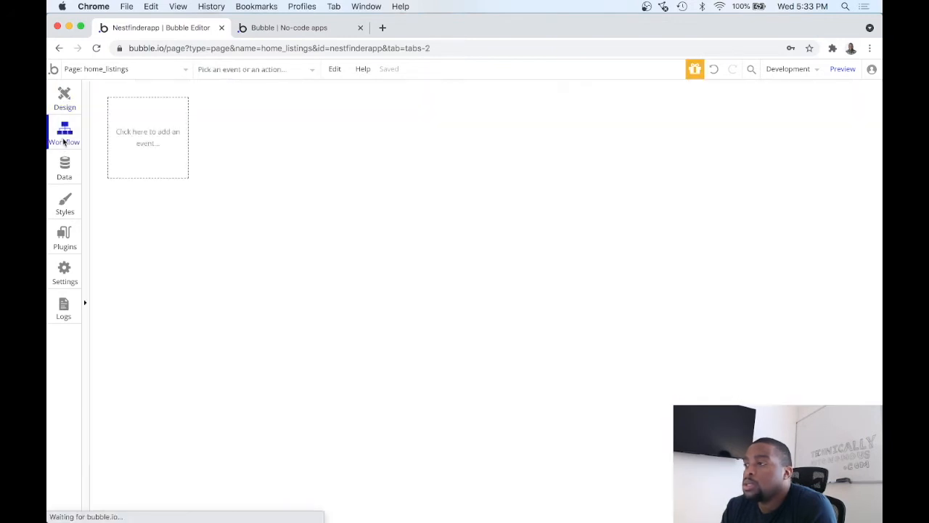
{"action": "left_click", "coordinate": [160, 154]}
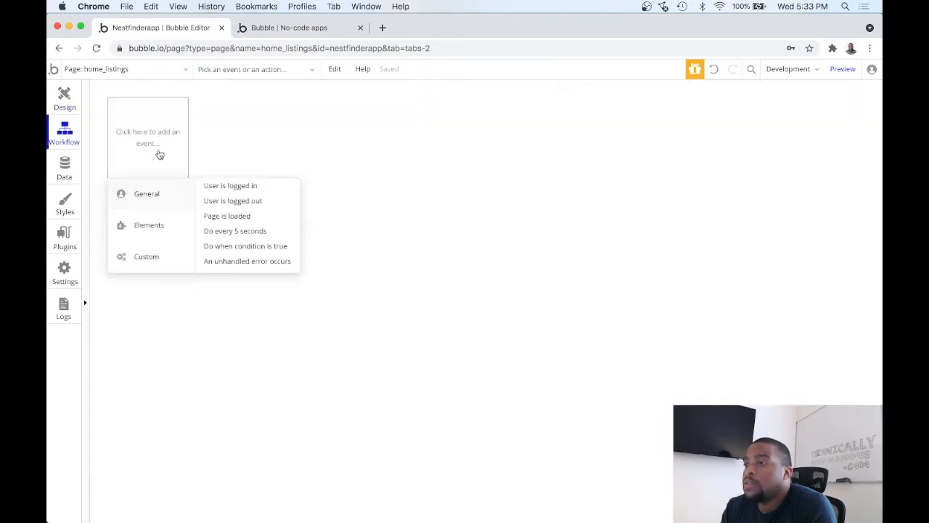
{"action": "mouse_move", "coordinate": [160, 230]}
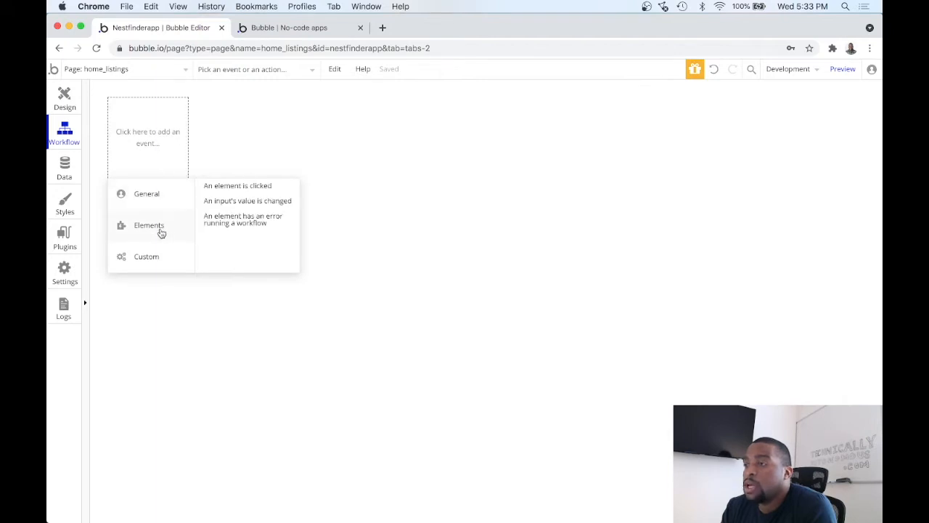
{"action": "left_click", "coordinate": [258, 188]}
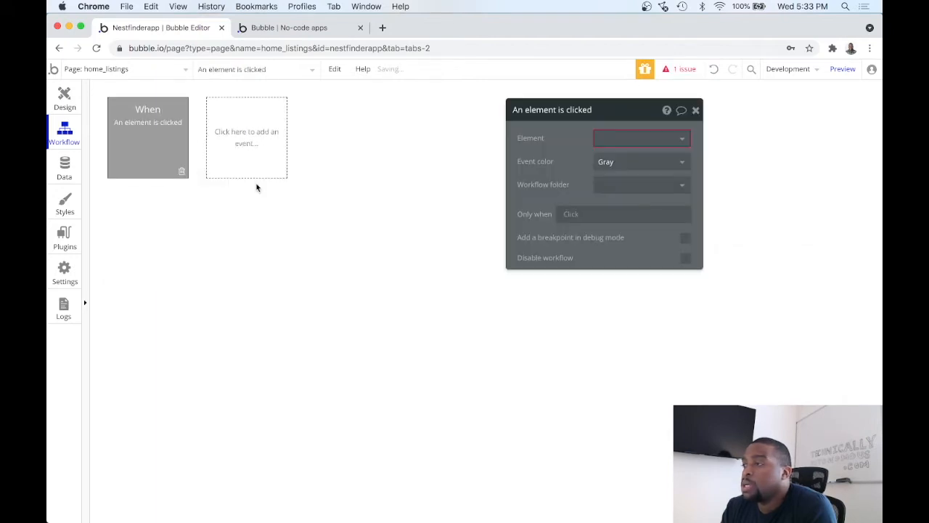
{"action": "left_click", "coordinate": [615, 138]}
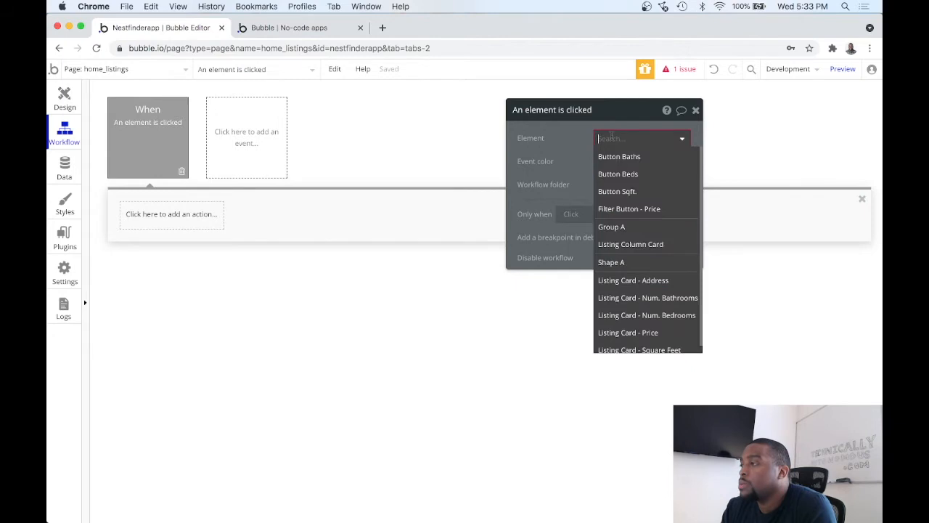
{"action": "scroll", "coordinate": [633, 230], "scroll_direction": "down", "scroll_amount": 1}
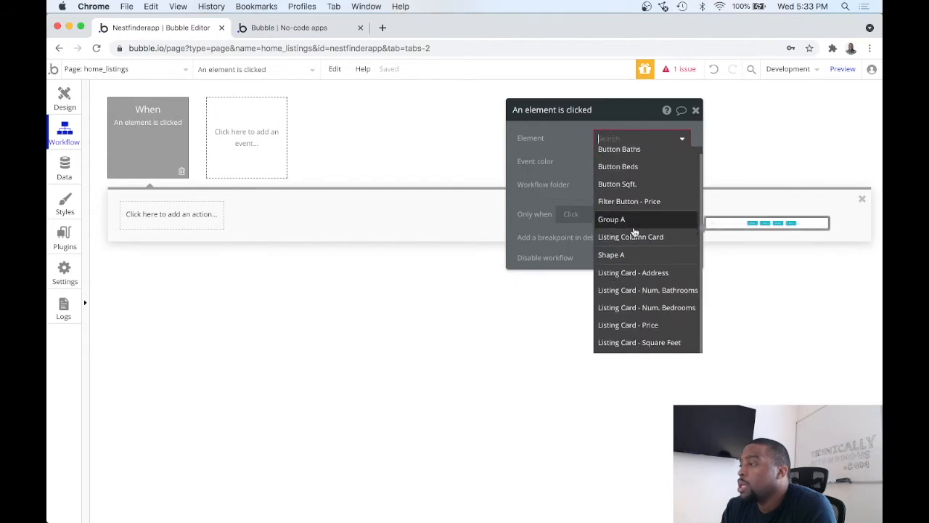
{"action": "scroll", "coordinate": [635, 229], "scroll_direction": "up", "scroll_amount": 1}
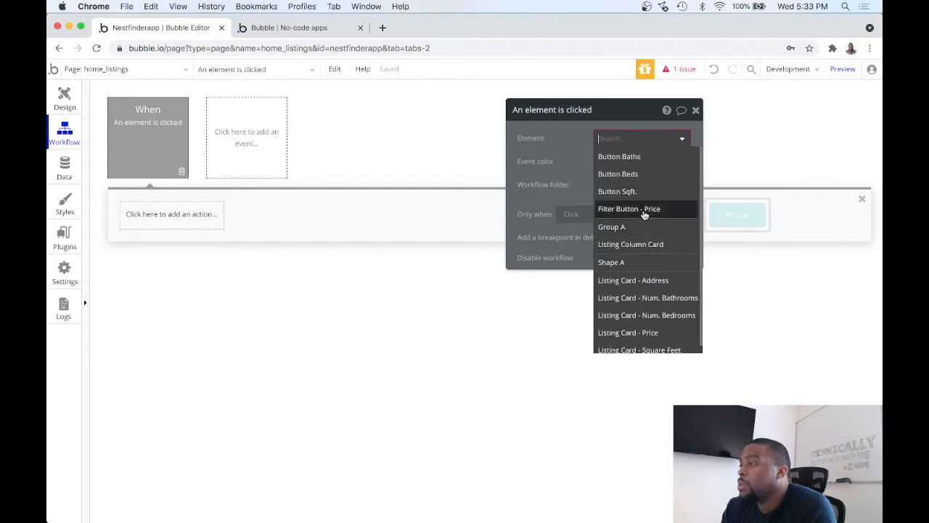
{"action": "left_click", "coordinate": [645, 209]}
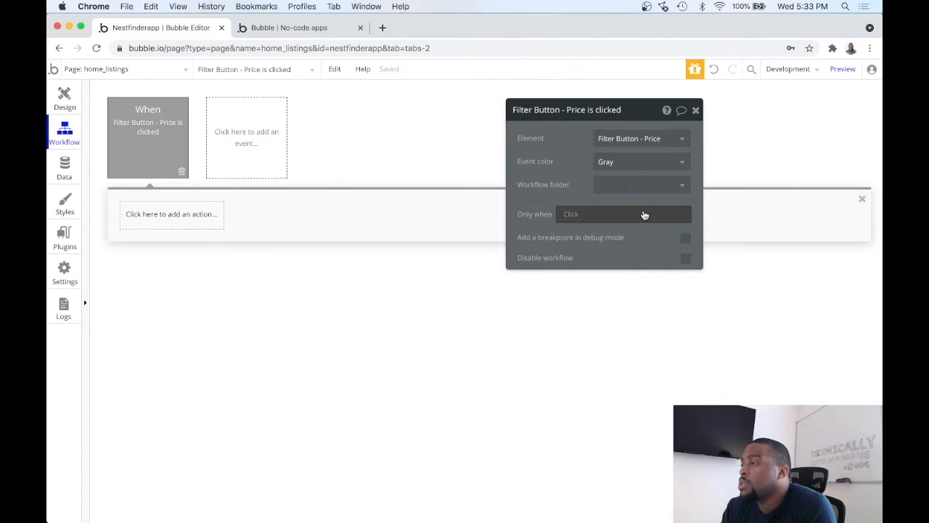
{"action": "left_click", "coordinate": [696, 110]}
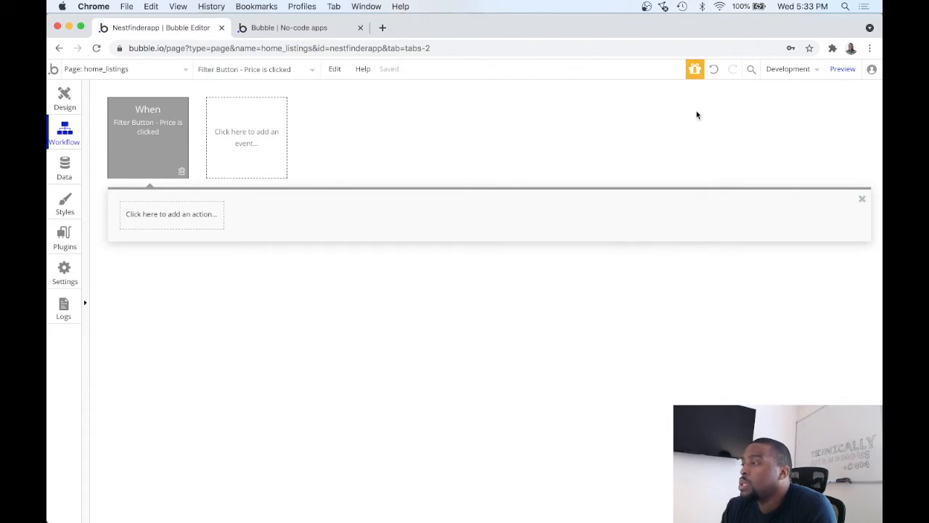
{"action": "left_click", "coordinate": [162, 214]}
{"action": "left_click", "coordinate": [304, 157]}
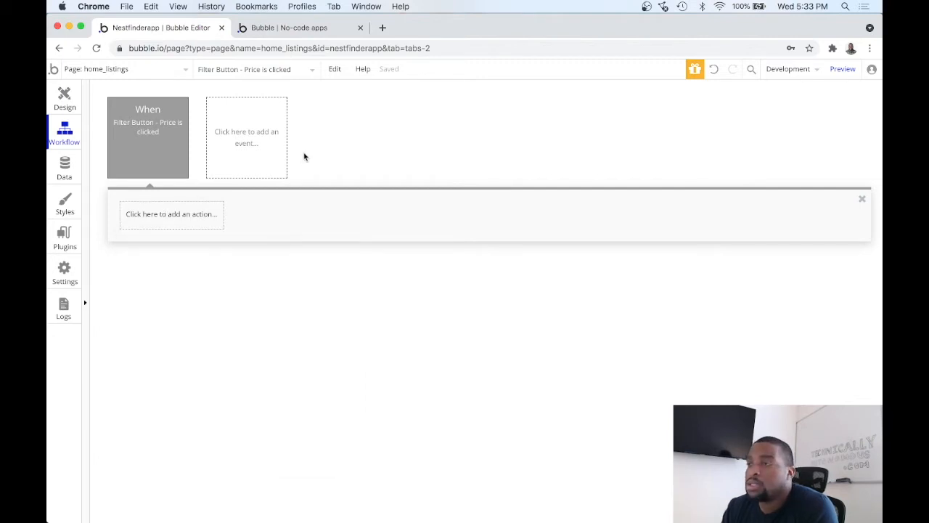
Step: Draw a popup about 563 wide and 280 high on the home_listings page
{"action": "left_click", "coordinate": [64, 101]}
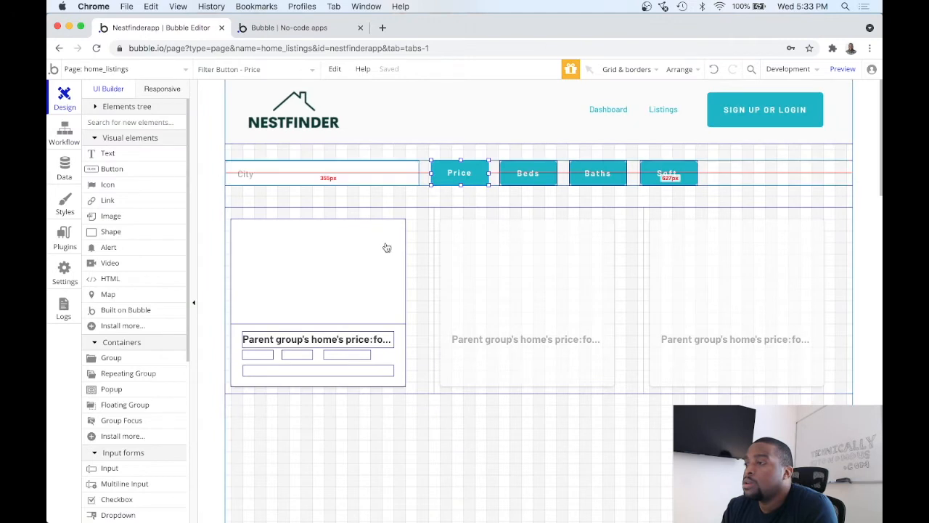
{"action": "left_click", "coordinate": [441, 199]}
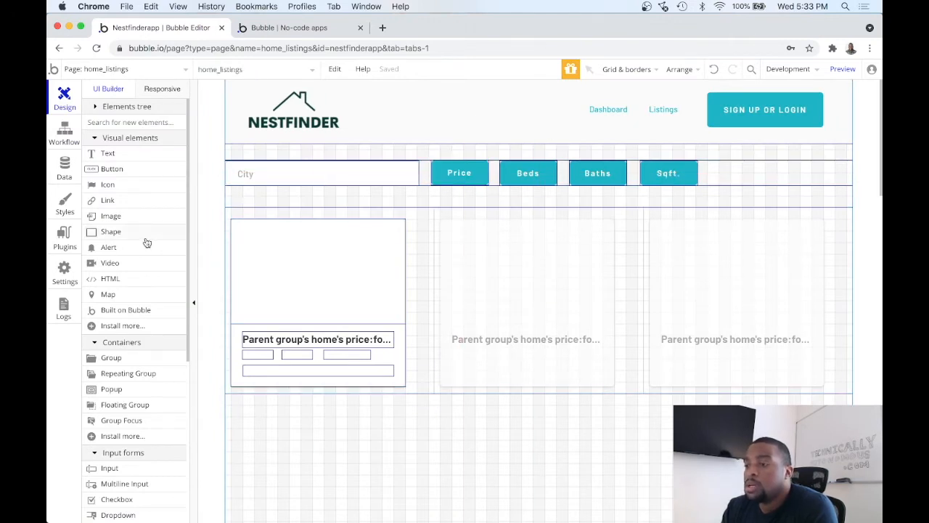
{"action": "left_click", "coordinate": [113, 389]}
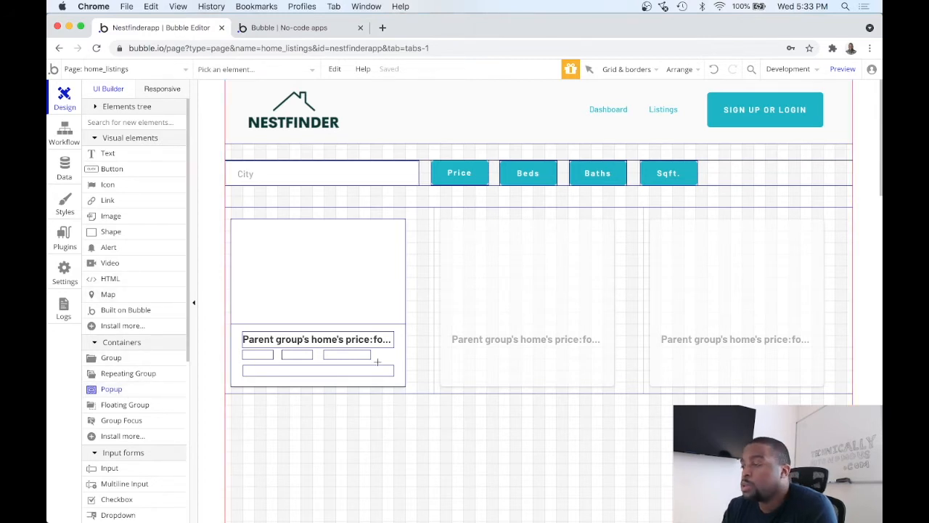
{"action": "left_click_drag", "start_coordinate": [371, 421], "coordinate": [700, 259]}
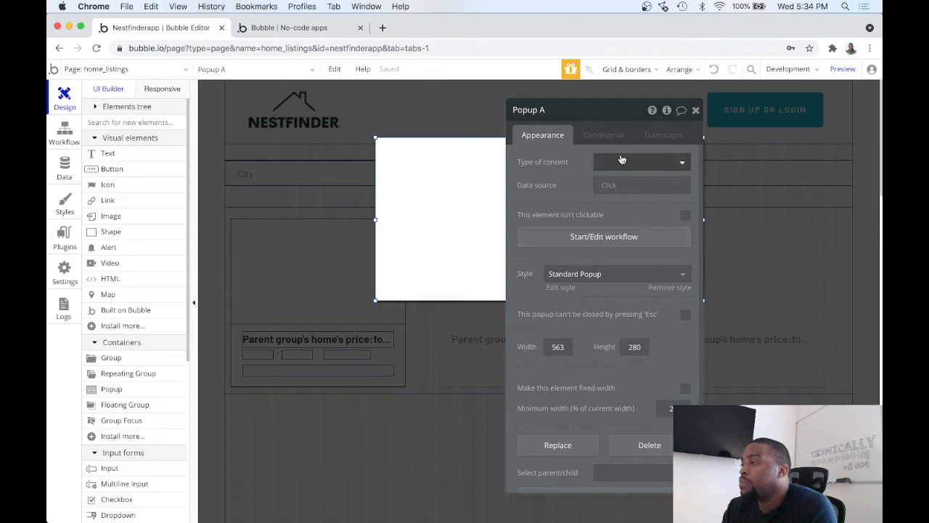
Step: Rename the popup as "Popup - Price Filter" and extend its lower edge downward to make it taller
{"action": "left_click_drag", "start_coordinate": [608, 110], "coordinate": [604, 132]}
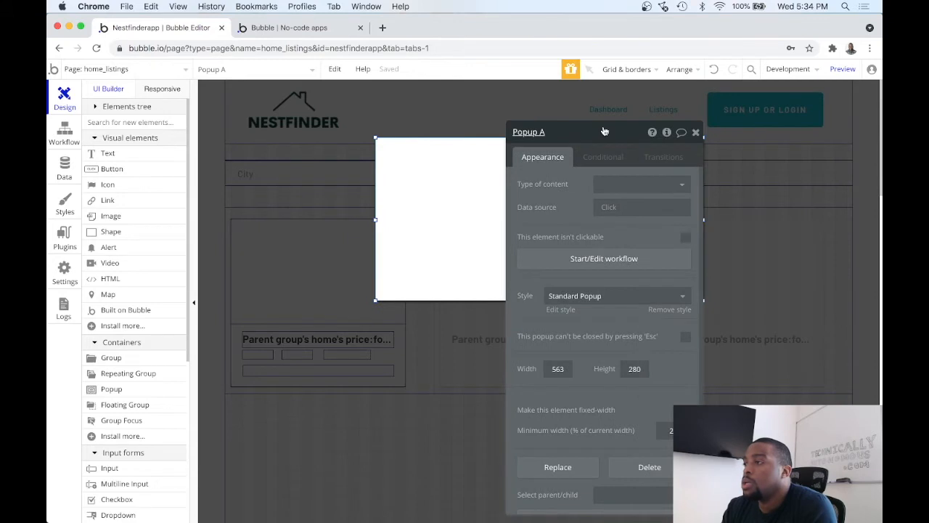
{"action": "triple_click", "coordinate": [556, 128]}
{"action": "type", "text": "Price Filter"}
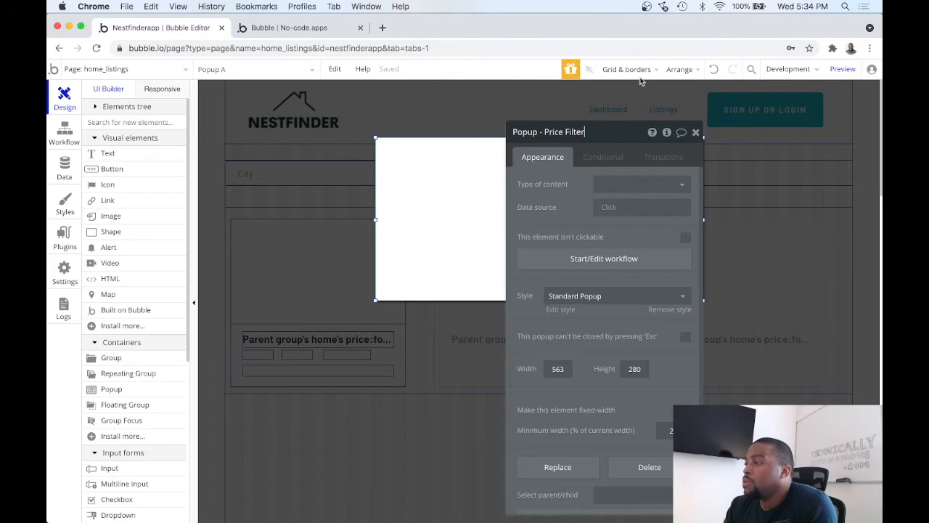
{"action": "left_click", "coordinate": [696, 135]}
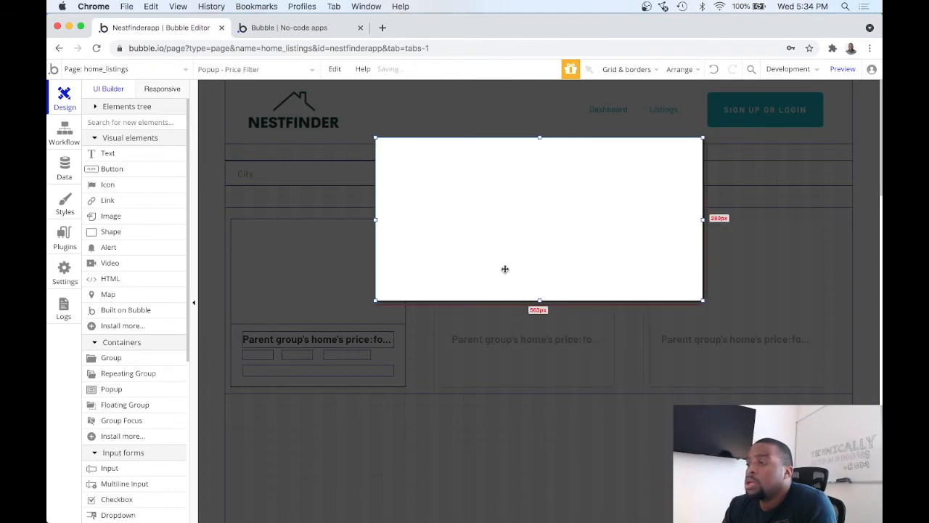
{"action": "left_click_drag", "start_coordinate": [541, 302], "coordinate": [542, 338]}
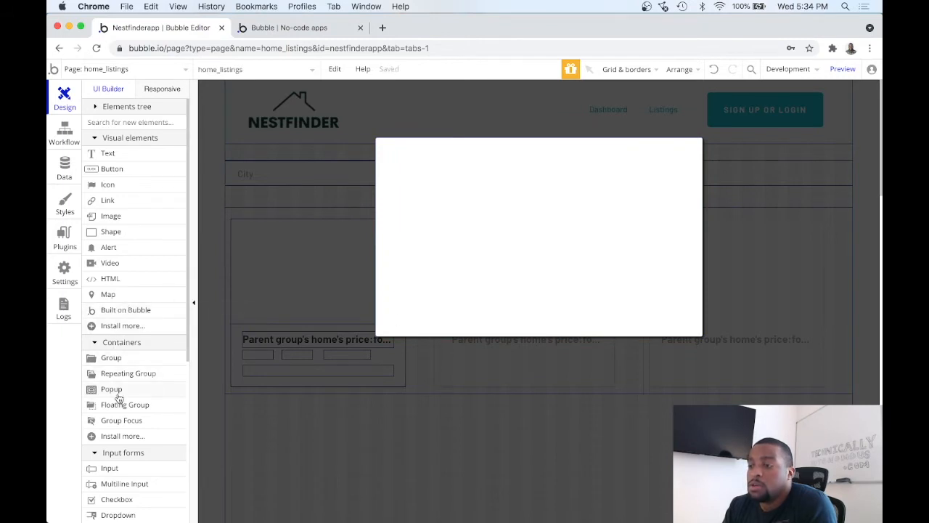
Step: Add a text element reading "Price Filter" in the upper part of the popup
{"action": "left_click", "coordinate": [135, 154]}
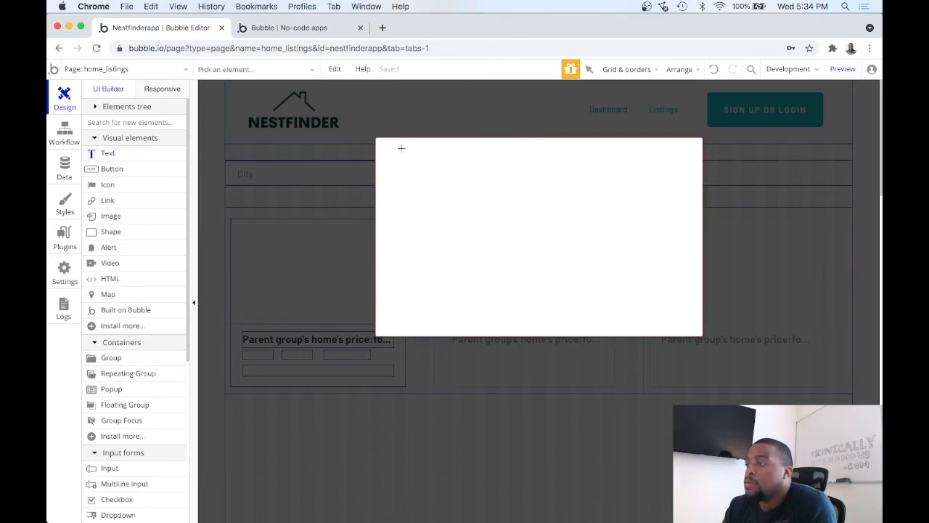
{"action": "left_click_drag", "start_coordinate": [412, 160], "coordinate": [574, 182]}
{"action": "type", "text": "Price Filter"}
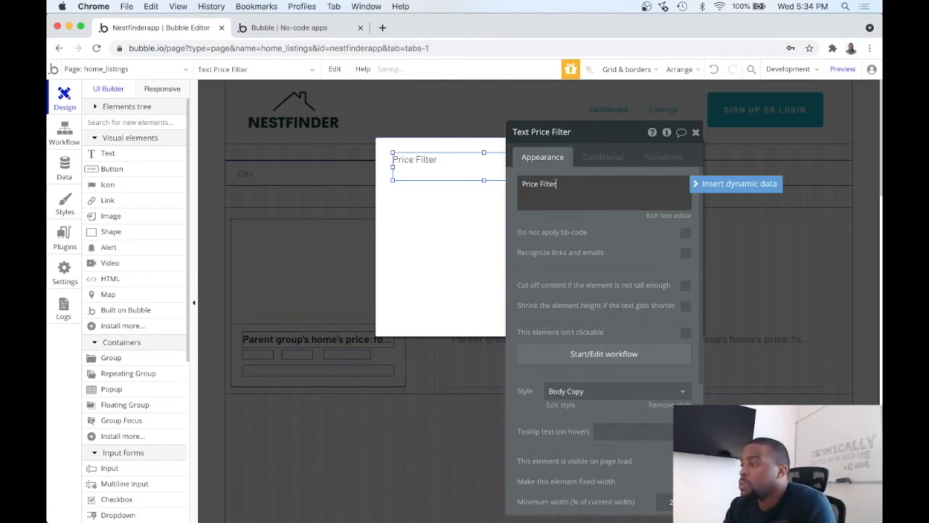
Step: Apply the H2 Heading - Dark style to the "Price Filter" text
{"action": "left_click", "coordinate": [617, 392]}
{"action": "scroll", "coordinate": [614, 432], "scroll_direction": "down", "scroll_amount": 3}
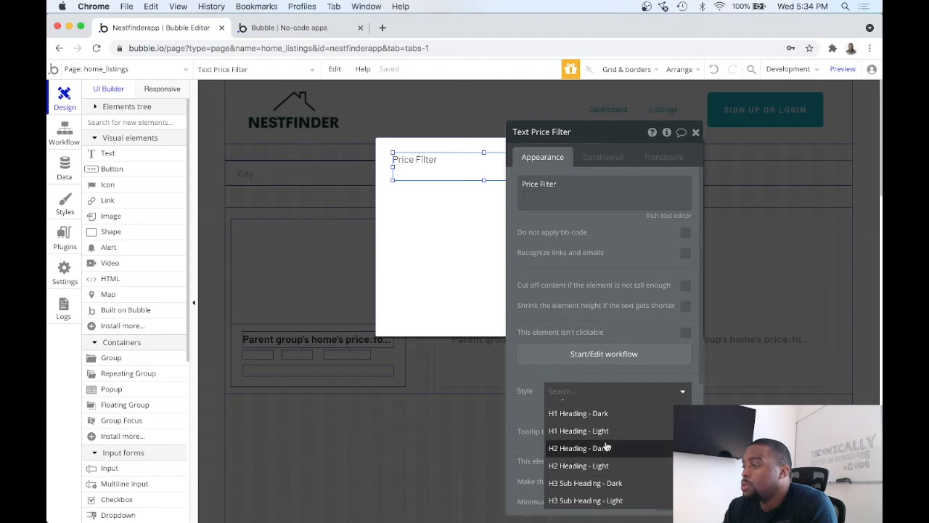
{"action": "left_click", "coordinate": [607, 446]}
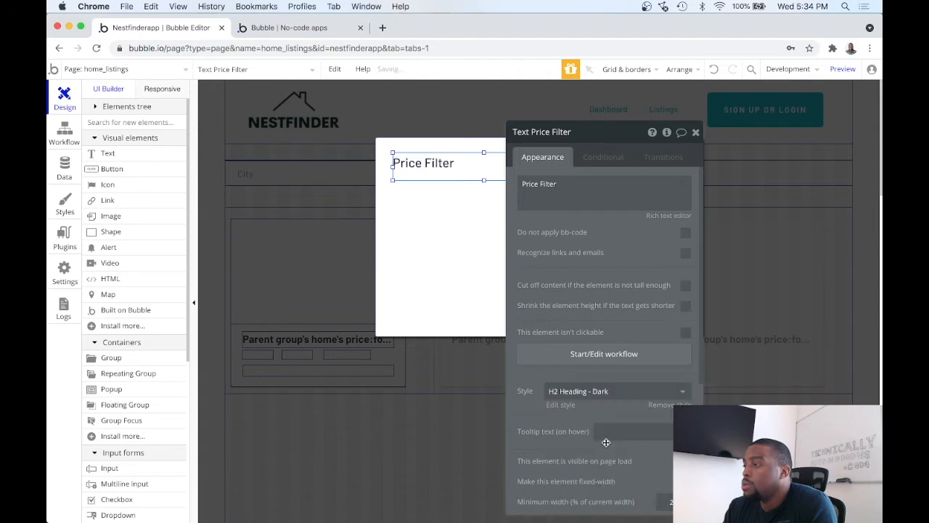
{"action": "left_click", "coordinate": [702, 136]}
Step: Add a text element reading "Min." below the popup title, about 76 wide and 35 high, aligned with the title's left edge
{"action": "left_click", "coordinate": [470, 206]}
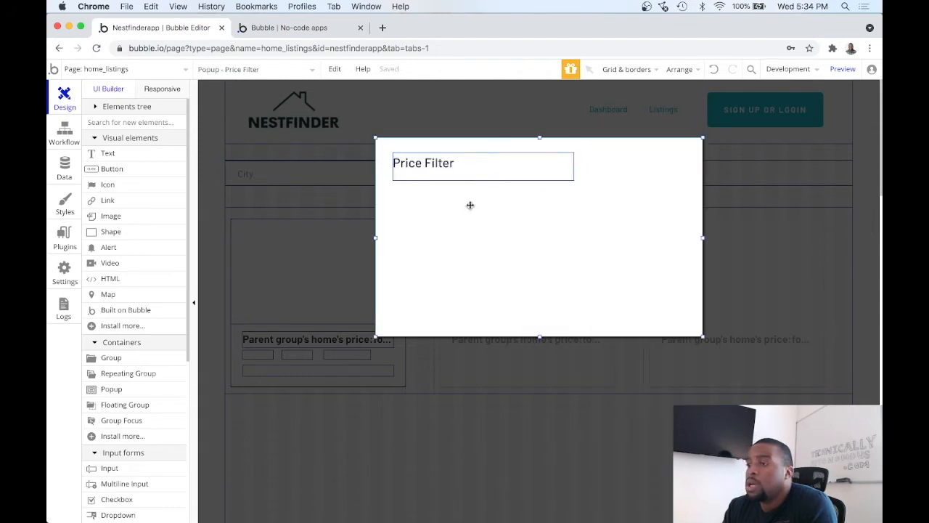
{"action": "left_click", "coordinate": [145, 155]}
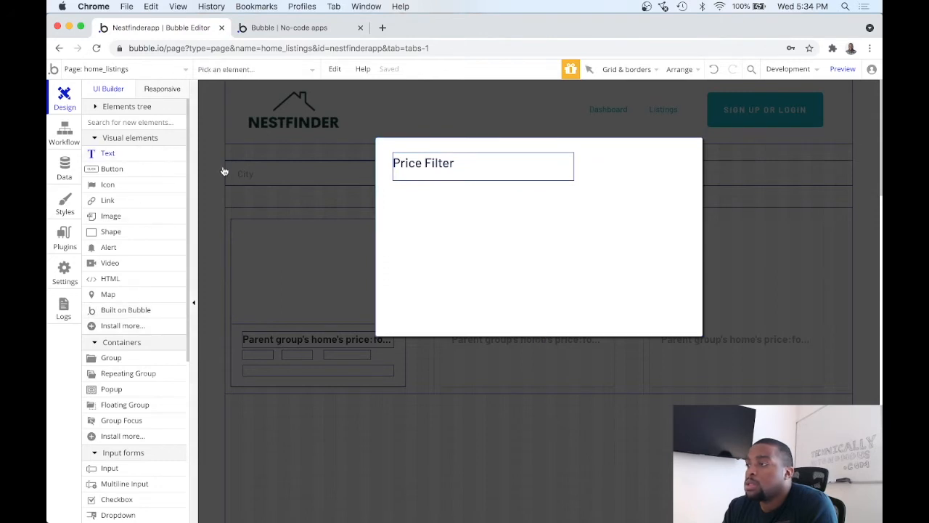
{"action": "left_click_drag", "start_coordinate": [398, 201], "coordinate": [472, 222]}
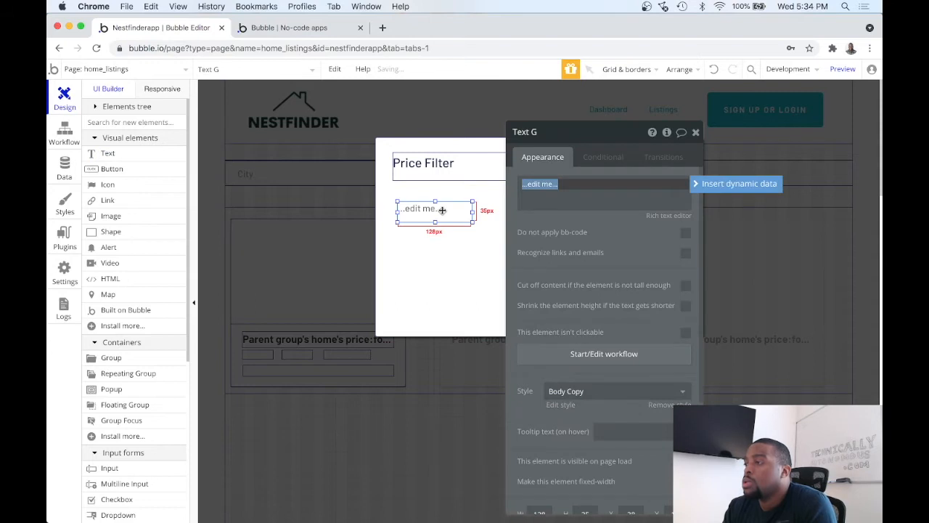
{"action": "type", "text": "Min"}
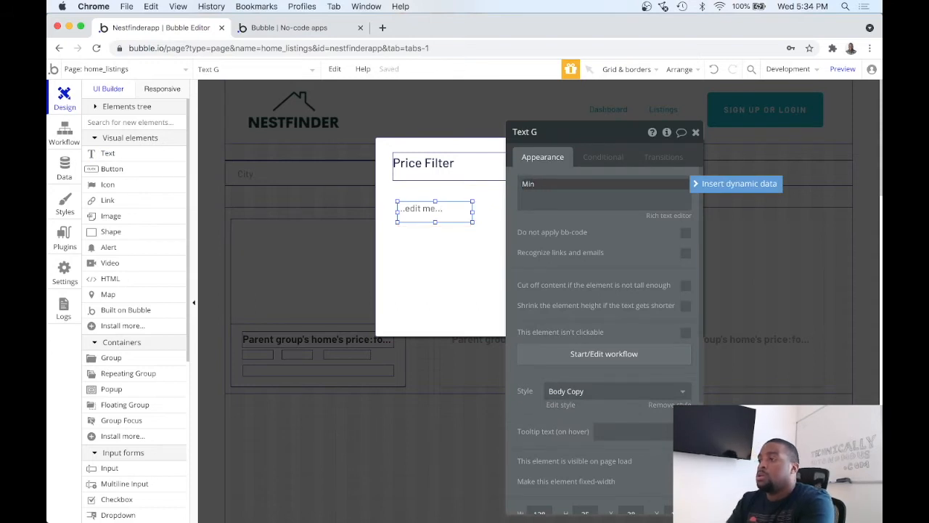
{"action": "type", "text": "."}
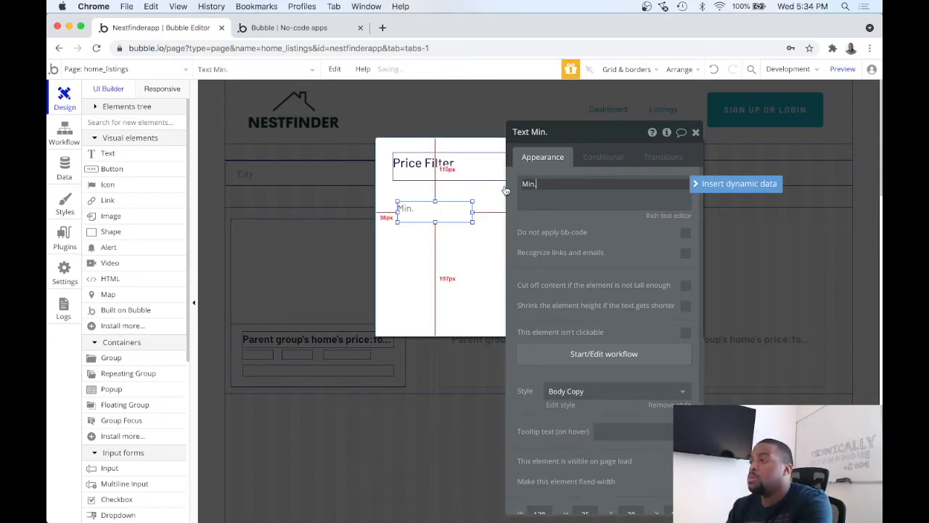
{"action": "left_click", "coordinate": [695, 132]}
{"action": "left_click_drag", "start_coordinate": [472, 210], "coordinate": [419, 208]}
Step: Duplicate the "Min." text onto the right side of the popup at the same height and change the copy to "Max."
{"action": "key", "text": "super+c"}
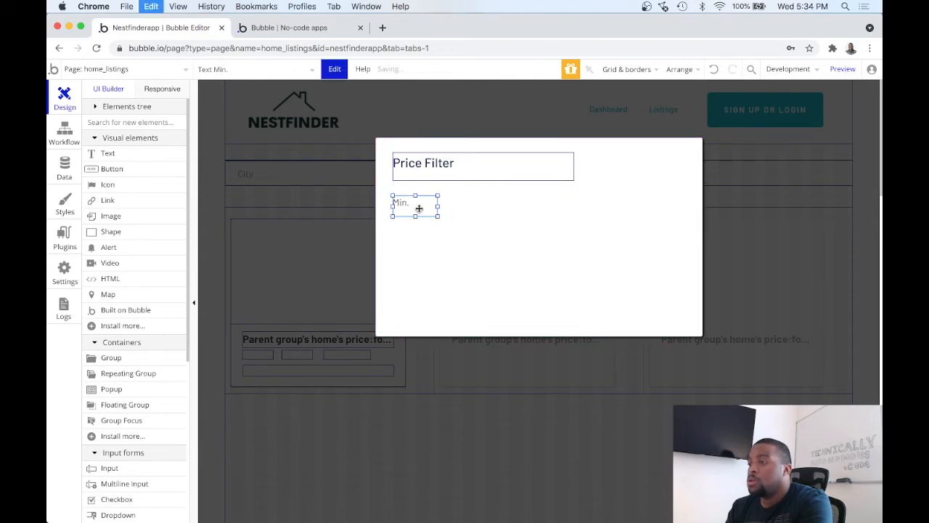
{"action": "key", "text": "super+v"}
{"action": "left_click_drag", "start_coordinate": [429, 209], "coordinate": [629, 205]}
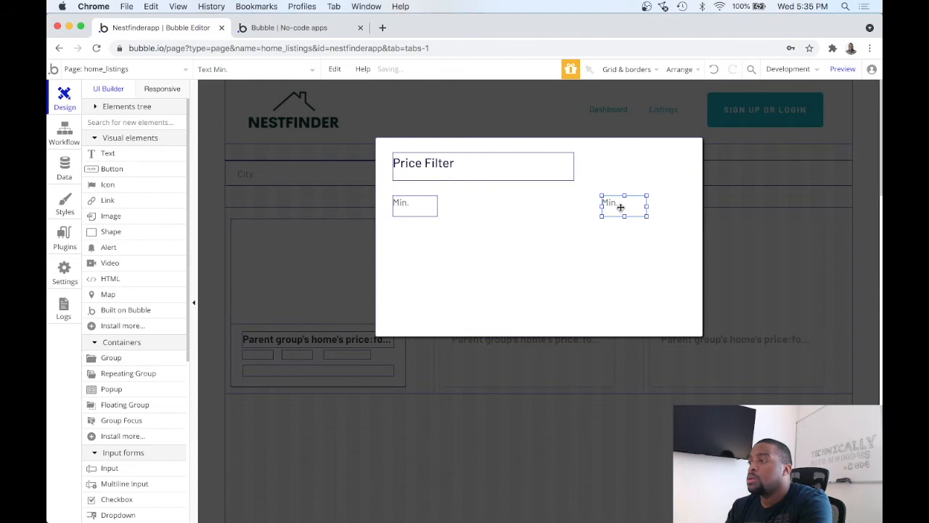
{"action": "double_click", "coordinate": [621, 207]}
{"action": "type", "text": "M"}
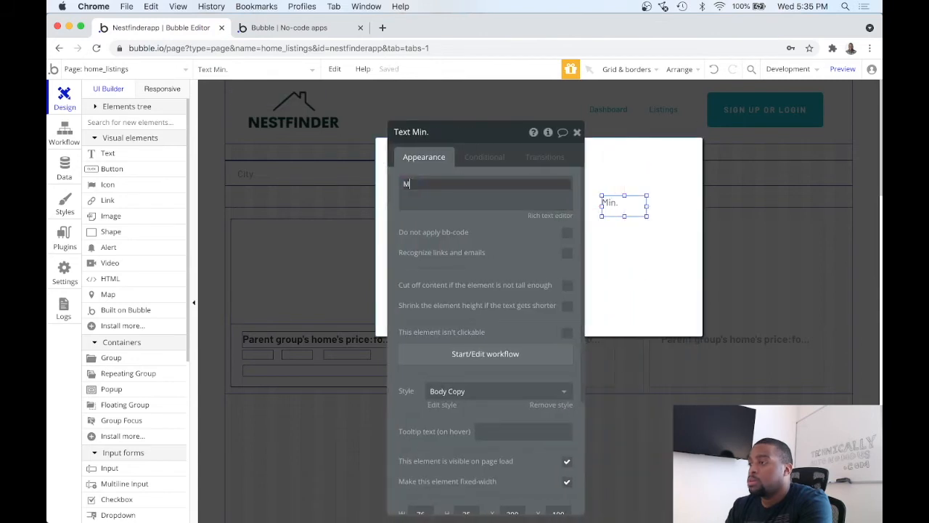
{"action": "type", "text": "ax."}
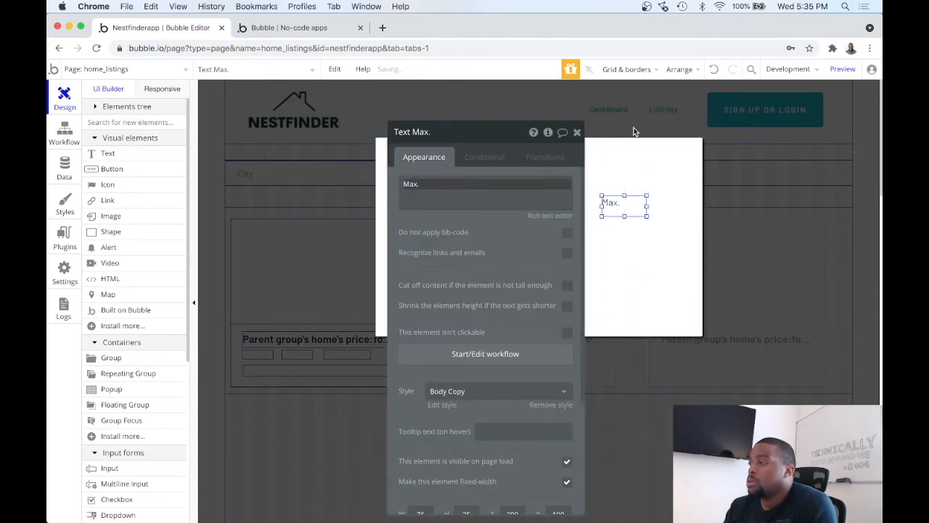
{"action": "left_click", "coordinate": [577, 132]}
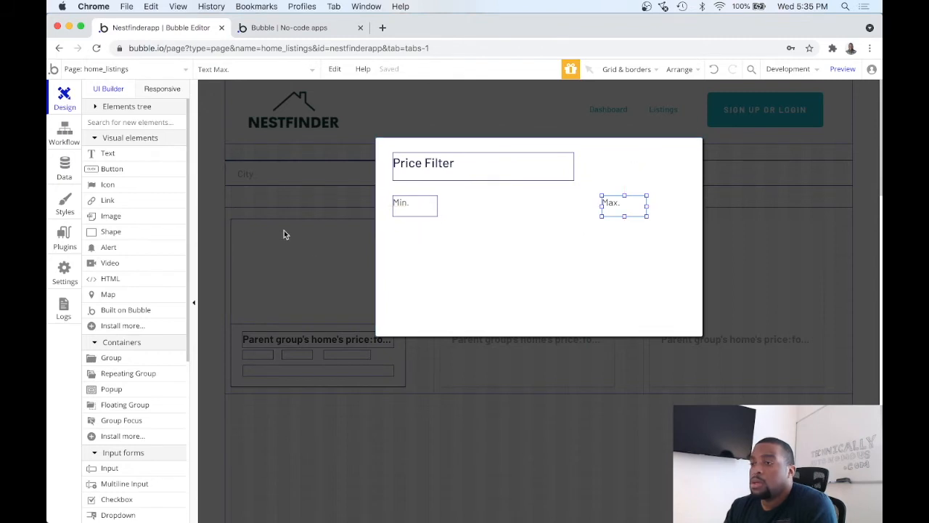
Step: Draw an input field about 193 wide and 35 high below the "Min." text
{"action": "scroll", "coordinate": [94, 263], "scroll_direction": "down", "scroll_amount": 2}
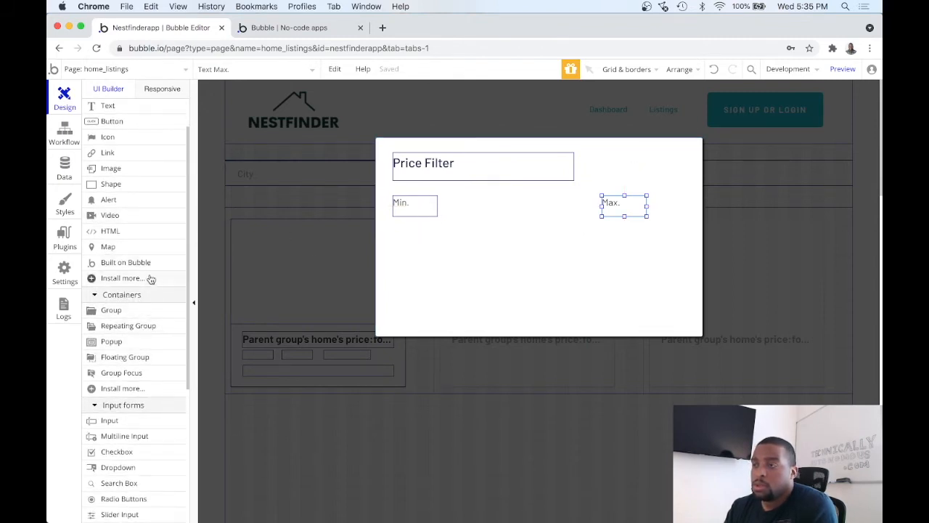
{"action": "scroll", "coordinate": [152, 172], "scroll_direction": "down", "scroll_amount": 7}
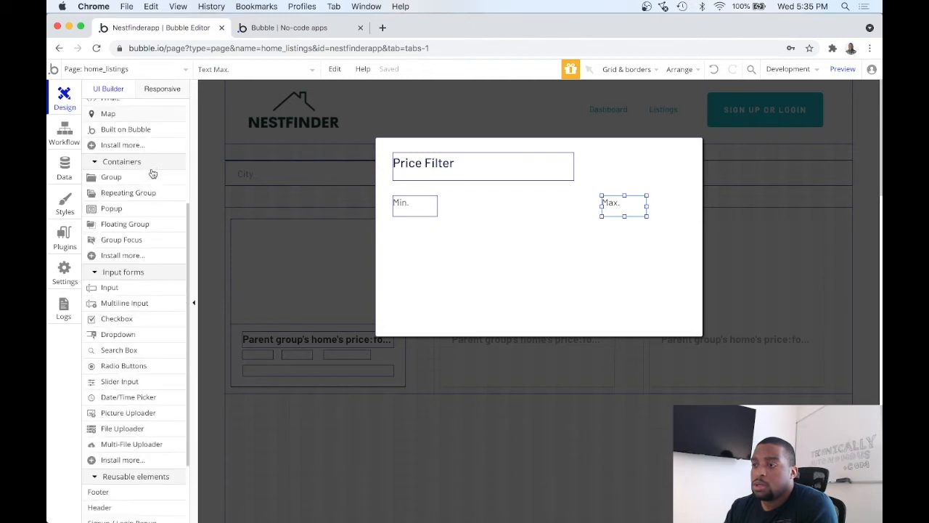
{"action": "left_click", "coordinate": [132, 270]}
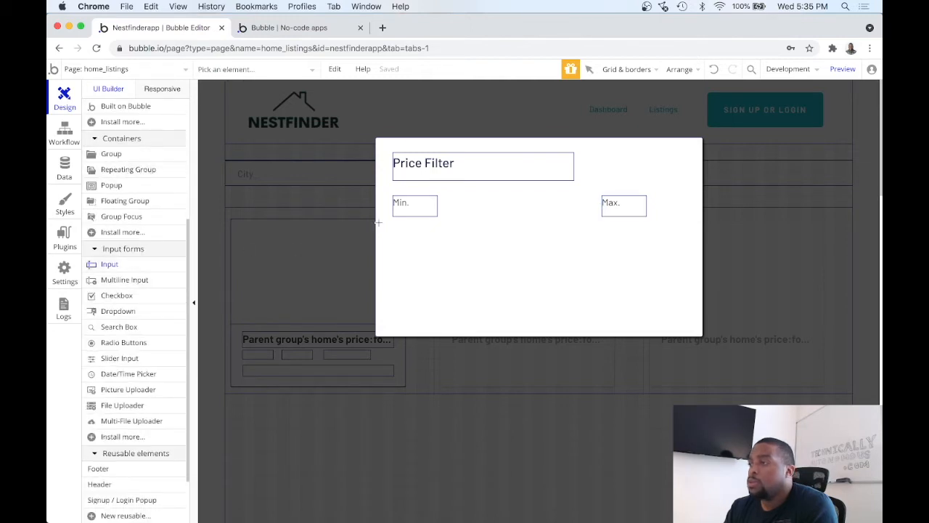
{"action": "left_click_drag", "start_coordinate": [394, 233], "coordinate": [506, 254]}
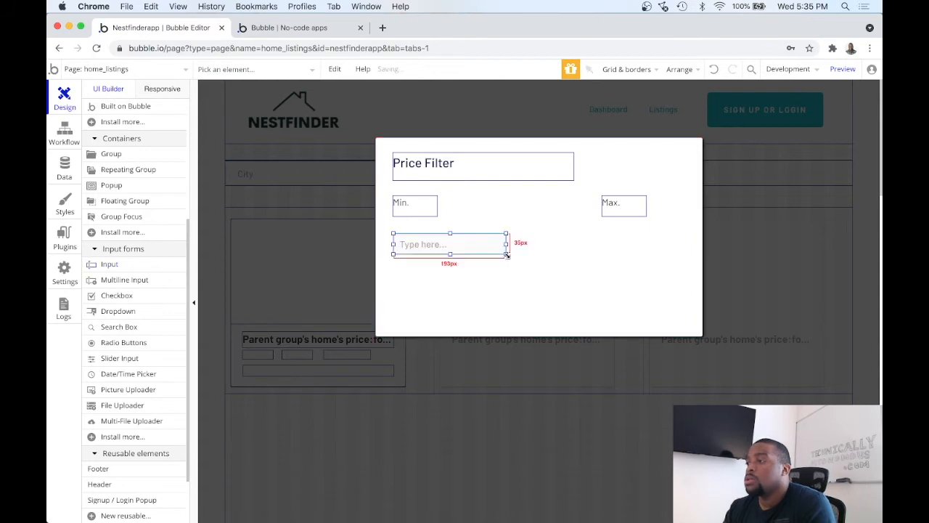
Step: Rename the input as "Input - Min Price" with placeholder 0, and move it up close beneath the "Min." text
{"action": "key", "text": "BackSpace"}
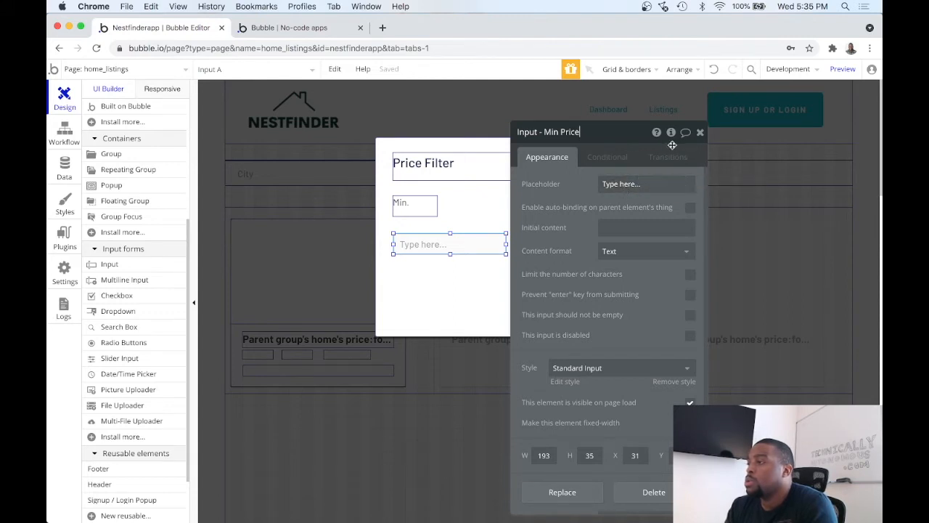
{"action": "left_click", "coordinate": [631, 183]}
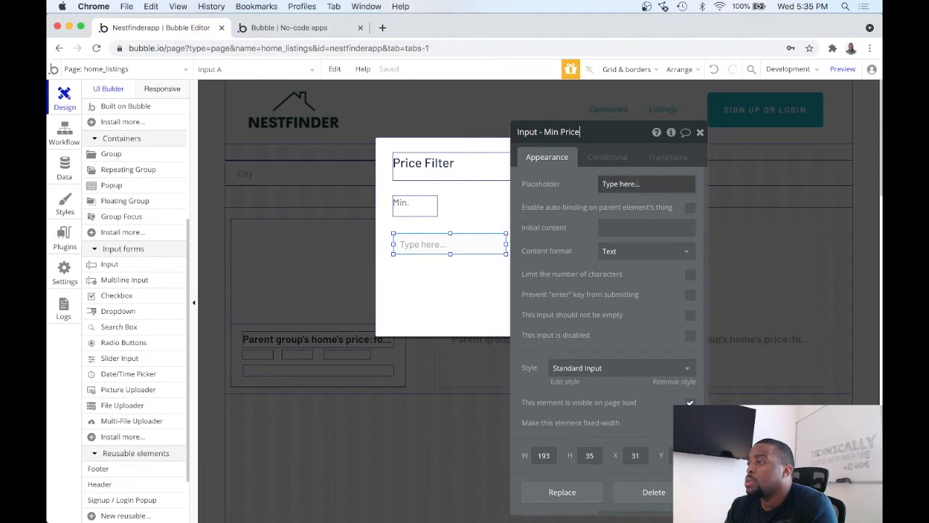
{"action": "type", "text": "0"}
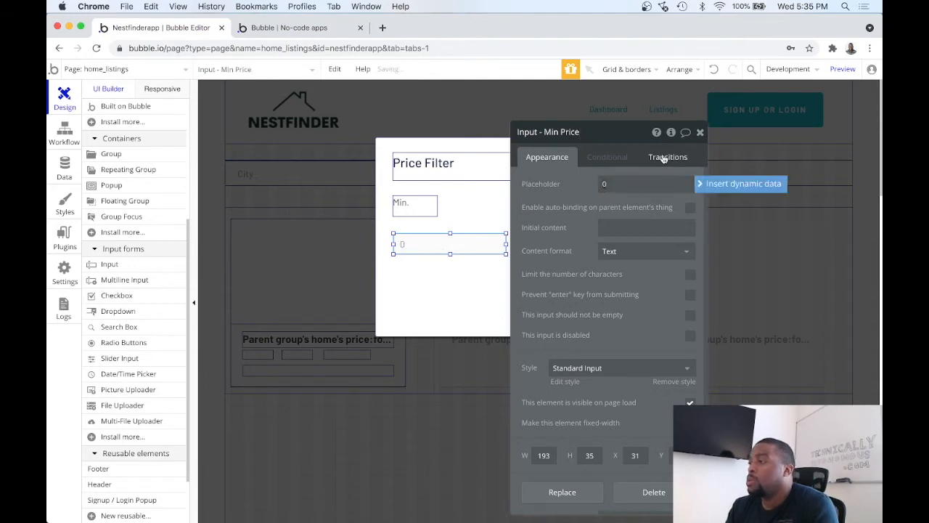
{"action": "left_click", "coordinate": [700, 135]}
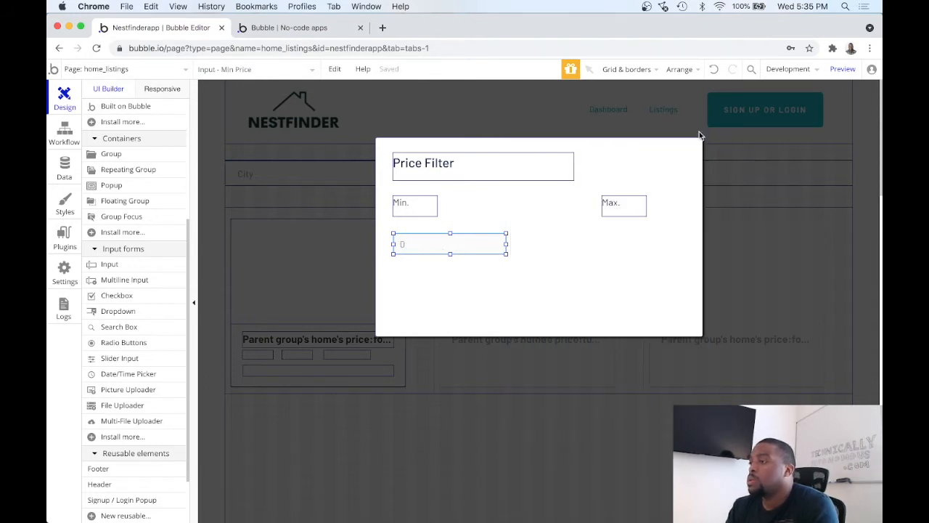
{"action": "left_click_drag", "start_coordinate": [461, 243], "coordinate": [463, 232]}
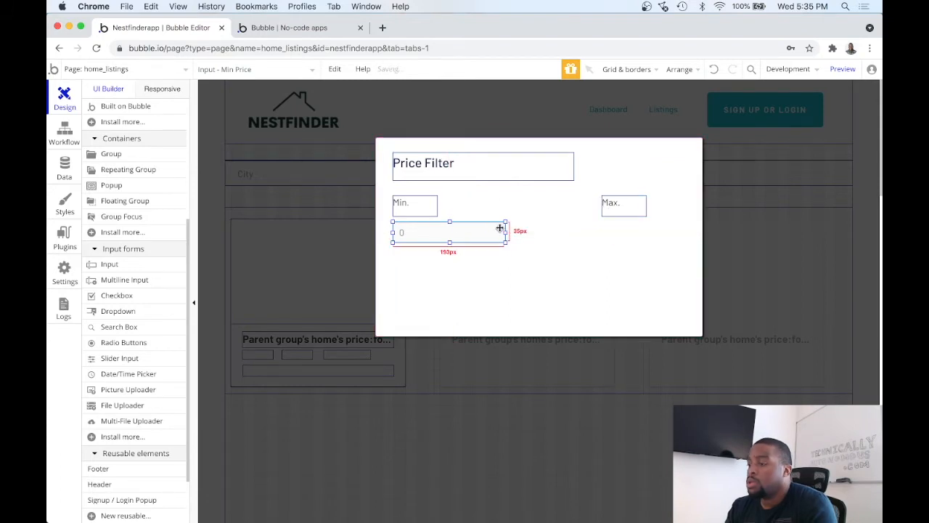
Step: Duplicate the minimum price input onto the popup's right side in the same row and left-align the "Max." text above the copy
{"action": "key", "text": "ctrl+c"}
{"action": "key", "text": "ctrl+v"}
{"action": "left_click_drag", "start_coordinate": [480, 235], "coordinate": [652, 233]}
{"action": "left_click_drag", "start_coordinate": [623, 205], "coordinate": [590, 210]}
Step: Rename the copied input as "Input - Max Price" and clear its placeholder
{"action": "left_click", "coordinate": [595, 233]}
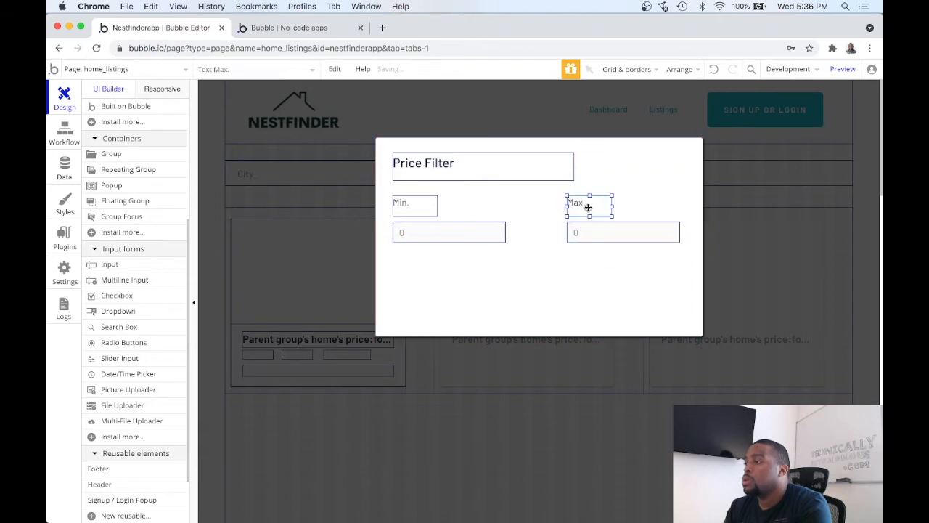
{"action": "double_click", "coordinate": [592, 236]}
{"action": "left_click_drag", "start_coordinate": [557, 148], "coordinate": [400, 150]}
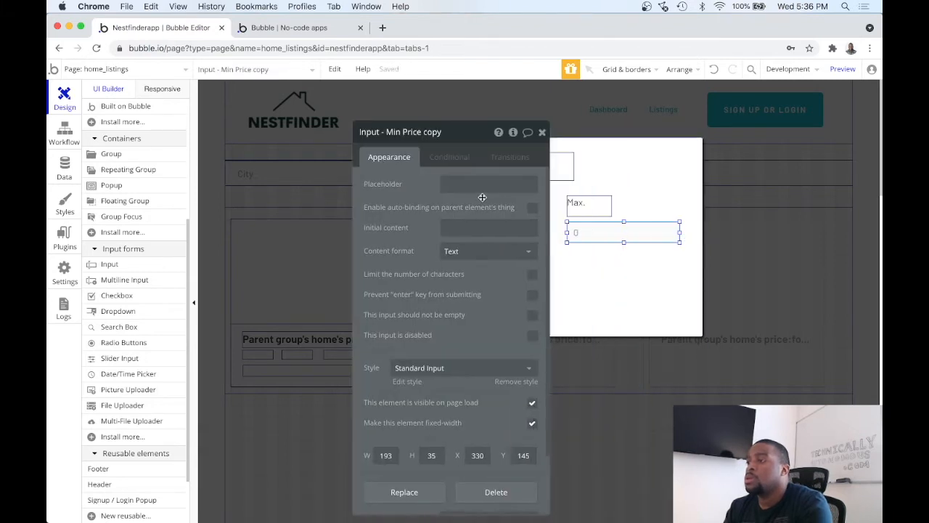
{"action": "double_click", "coordinate": [393, 132]}
{"action": "type", "text": "Max"}
{"action": "key", "text": "BackSpace"}
{"action": "key", "text": "BackSpace"}
{"action": "key", "text": "BackSpace"}
{"action": "key", "text": "BackSpace"}
{"action": "key", "text": "BackSpace"}
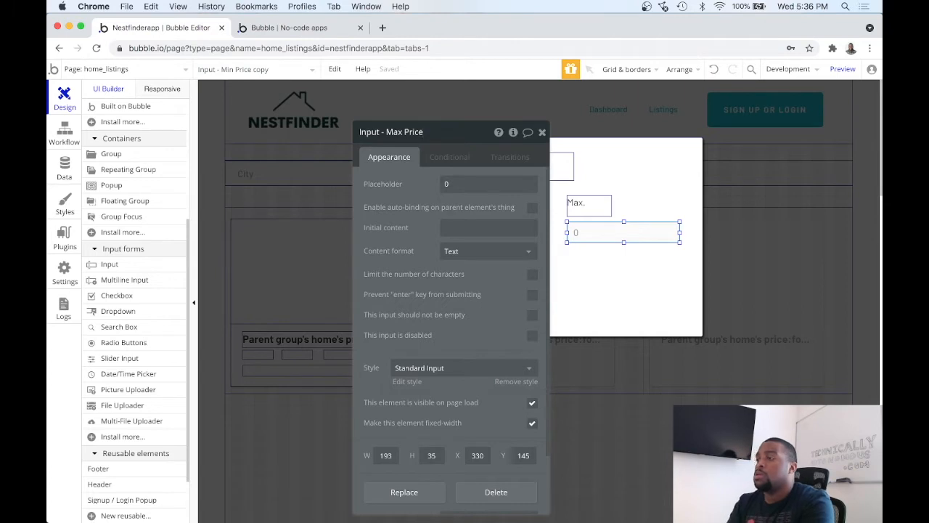
{"action": "double_click", "coordinate": [455, 184]}
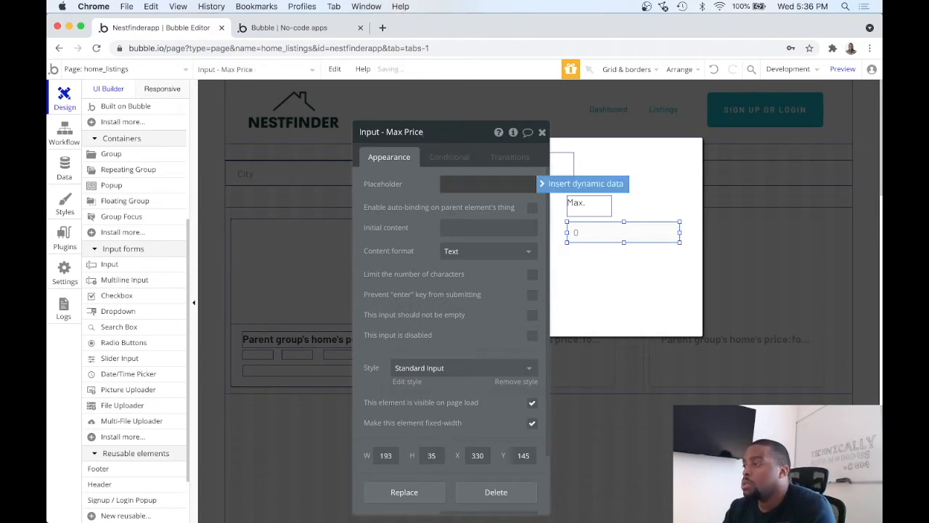
{"action": "key", "text": "BackSpace"}
{"action": "left_click", "coordinate": [422, 186]}
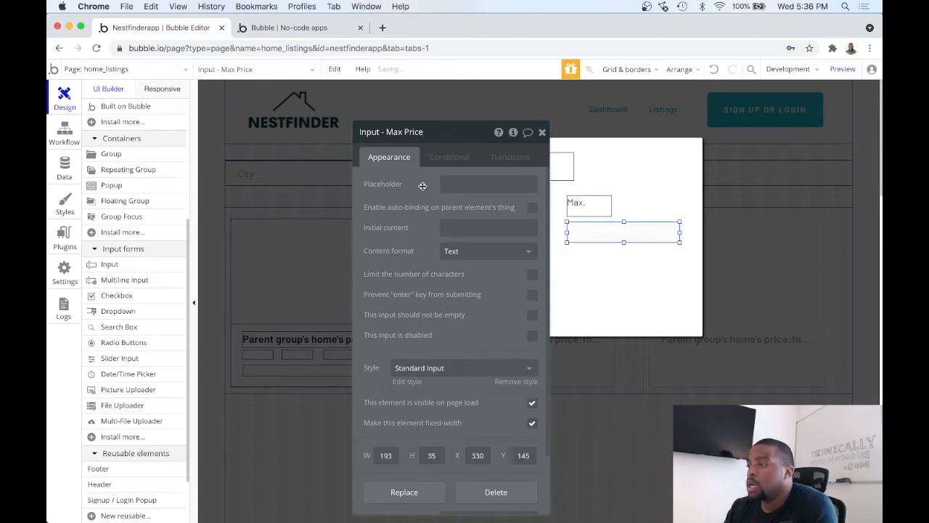
Step: Draw a button about 187 wide and 55 high in the lower left of the popup and label it "Apply"
{"action": "left_click_drag", "start_coordinate": [466, 136], "coordinate": [681, 141]}
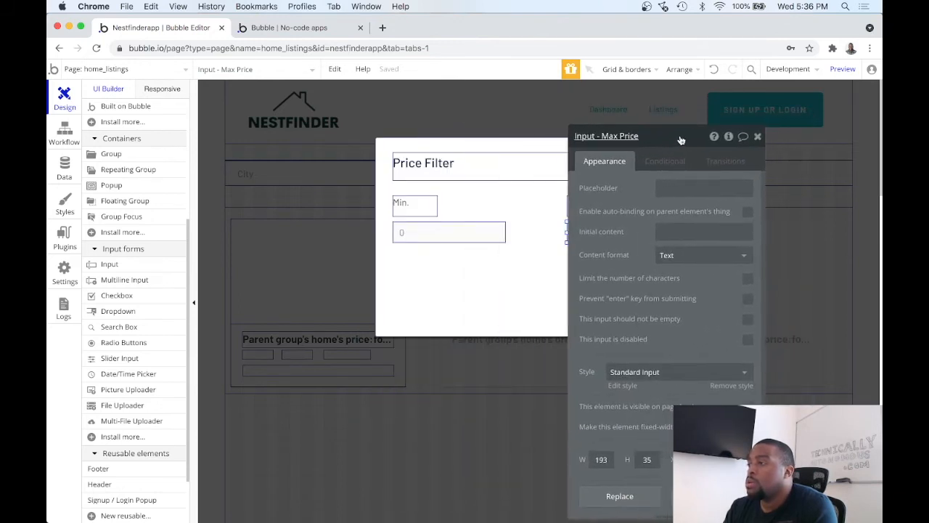
{"action": "left_click", "coordinate": [475, 237]}
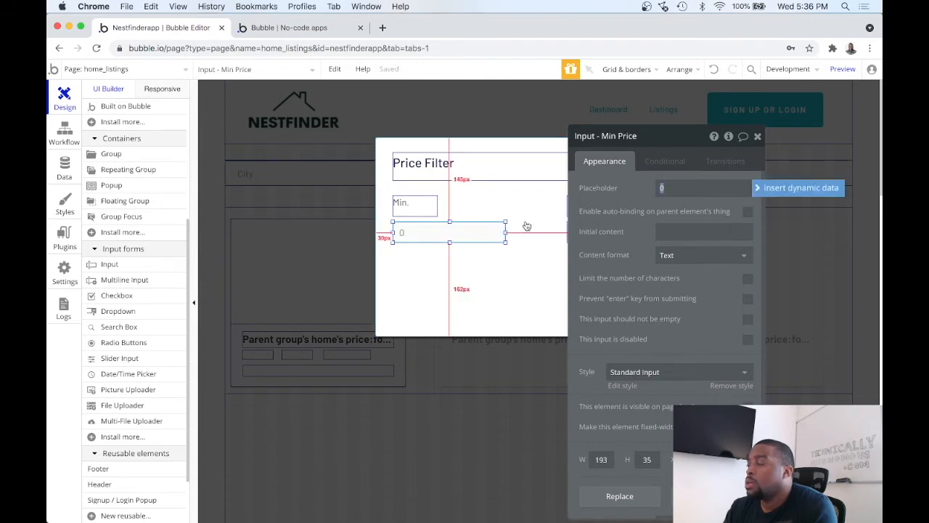
{"action": "left_click", "coordinate": [504, 271]}
{"action": "left_click_drag", "start_coordinate": [674, 146], "coordinate": [708, 129]}
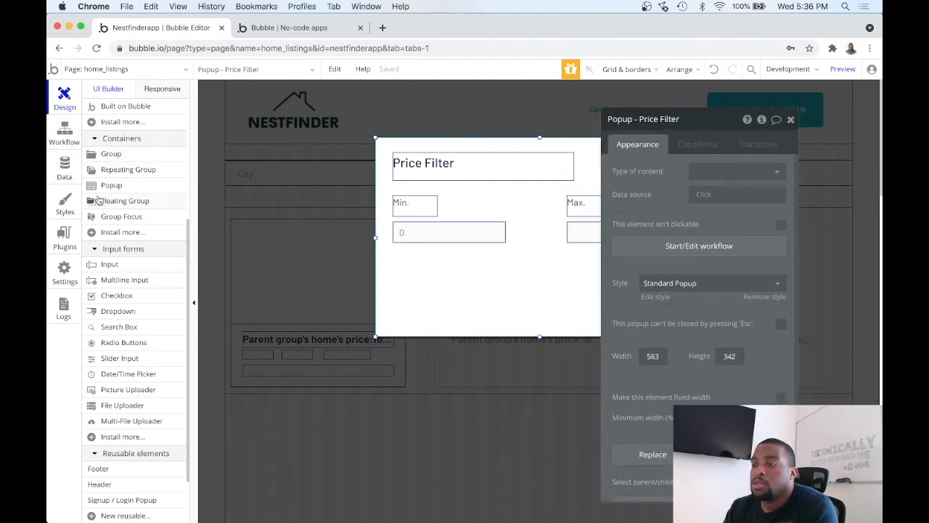
{"action": "scroll", "coordinate": [131, 279], "scroll_direction": "up", "scroll_amount": 3}
{"action": "scroll", "coordinate": [132, 265], "scroll_direction": "up", "scroll_amount": 4}
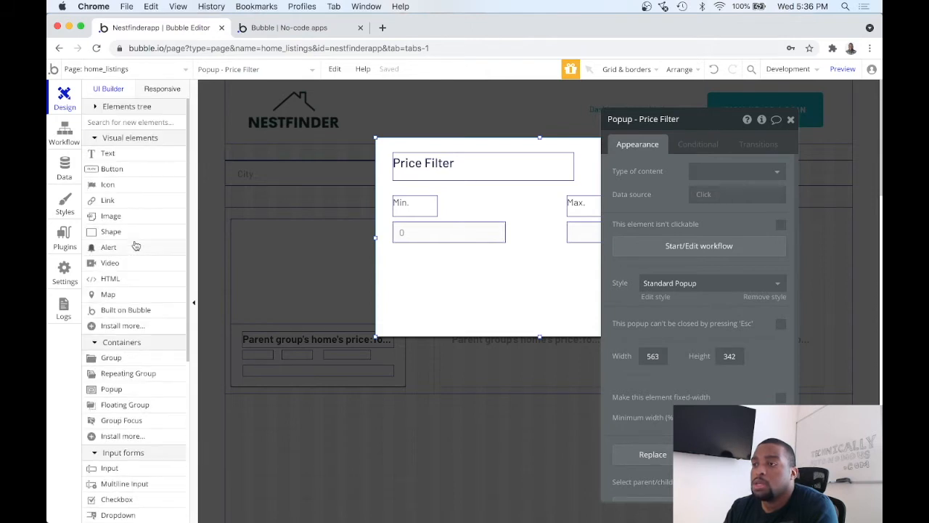
{"action": "left_click", "coordinate": [143, 170]}
{"action": "left_click_drag", "start_coordinate": [402, 287], "coordinate": [511, 320]}
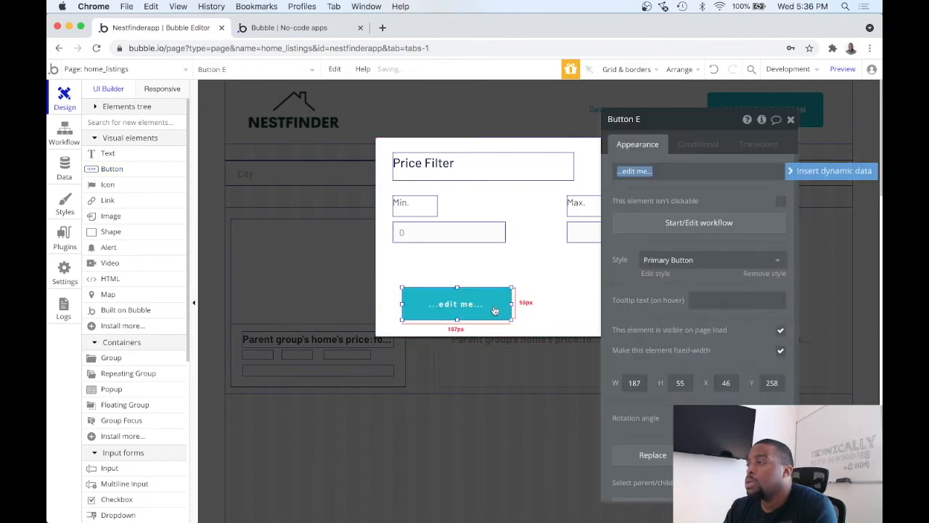
{"action": "type", "text": "Apply"}
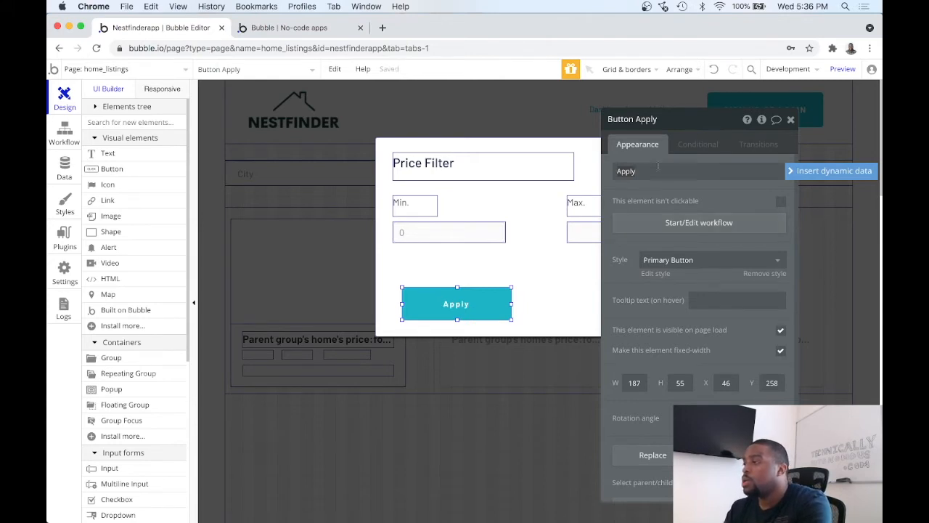
Step: Rename the Apply button element as "Price Filter - Apply Button"
{"action": "left_click", "coordinate": [636, 120]}
{"action": "type", "text": "Price Filter -"}
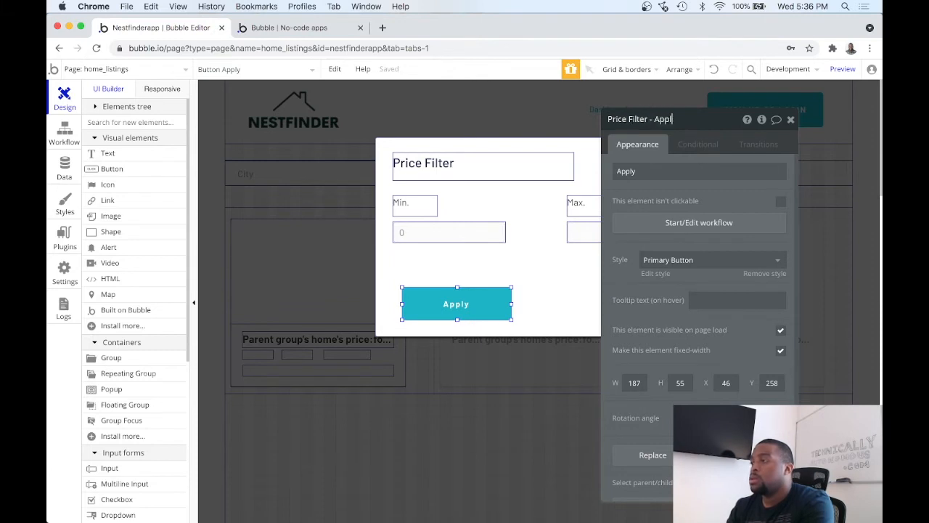
{"action": "type", "text": " Apply Button"}
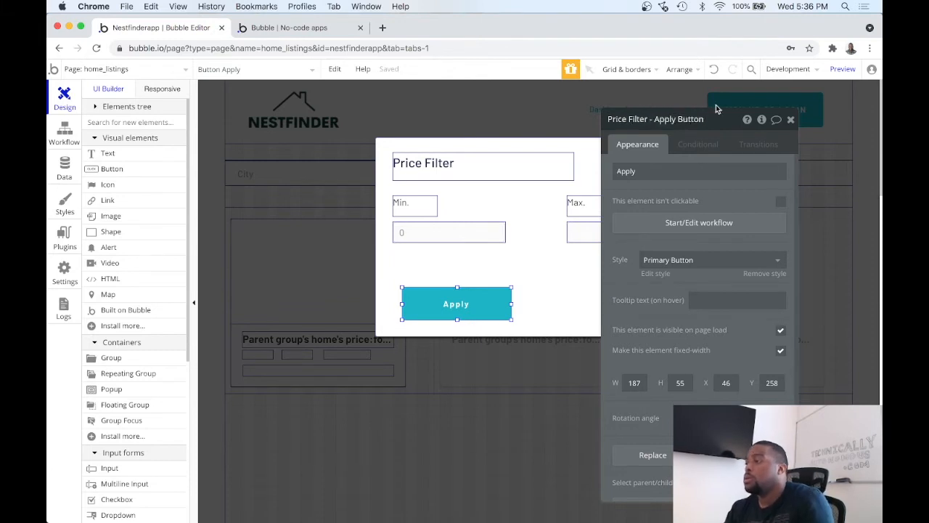
{"action": "left_click", "coordinate": [792, 119]}
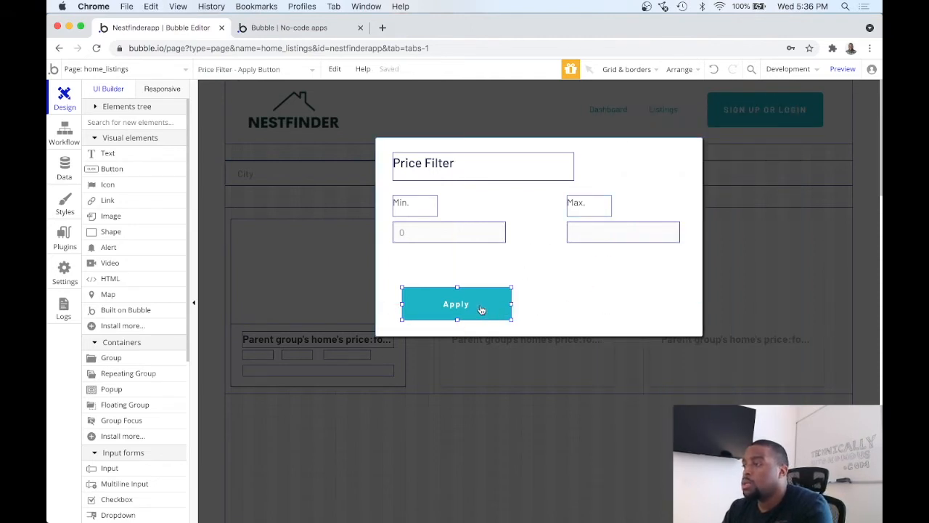
Step: Align the Apply button with the minimum price input's left edge and place a copy of it alongside in the same row
{"action": "left_click_drag", "start_coordinate": [481, 309], "coordinate": [471, 310]}
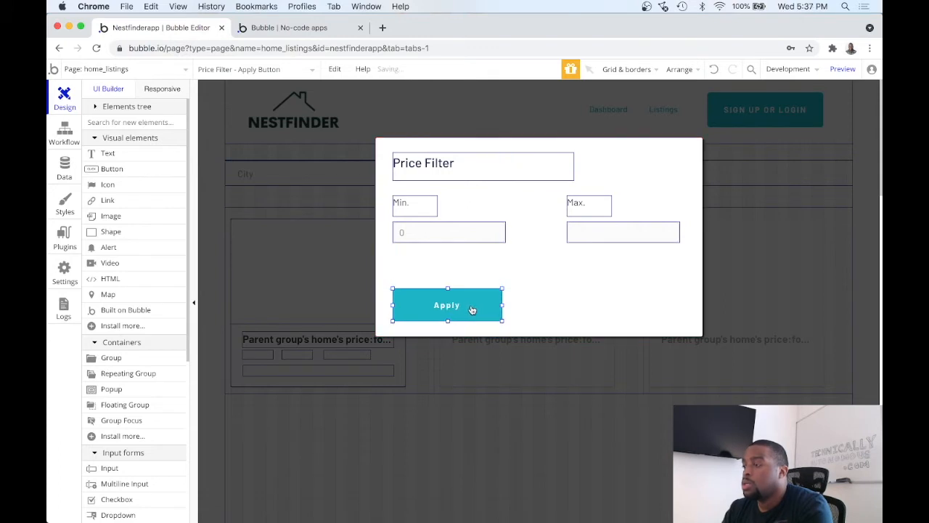
{"action": "right_click", "coordinate": [471, 310]}
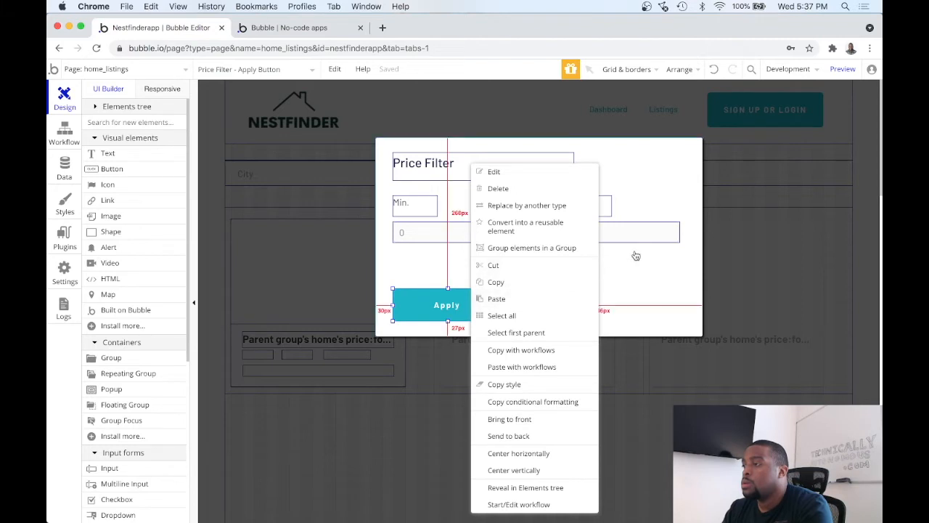
{"action": "left_click", "coordinate": [552, 284]}
{"action": "left_click", "coordinate": [553, 283]}
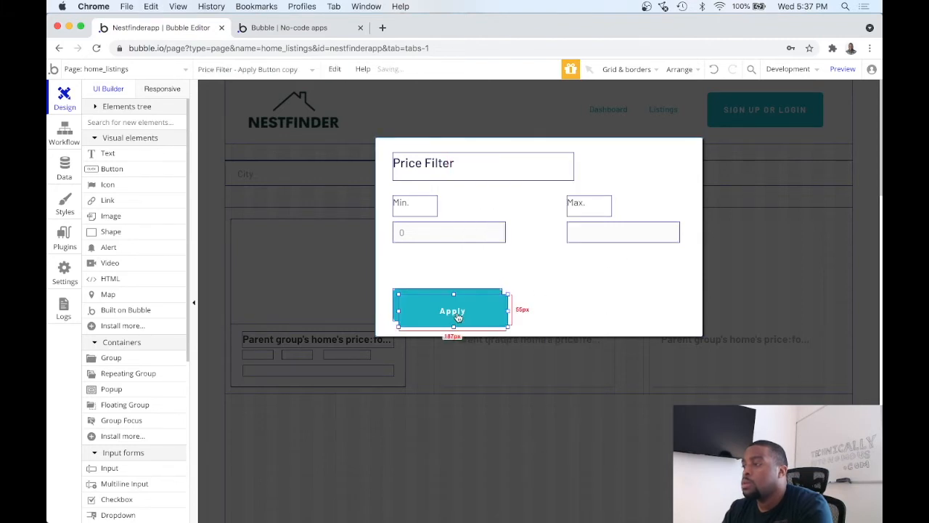
{"action": "key", "text": "ctrl+v"}
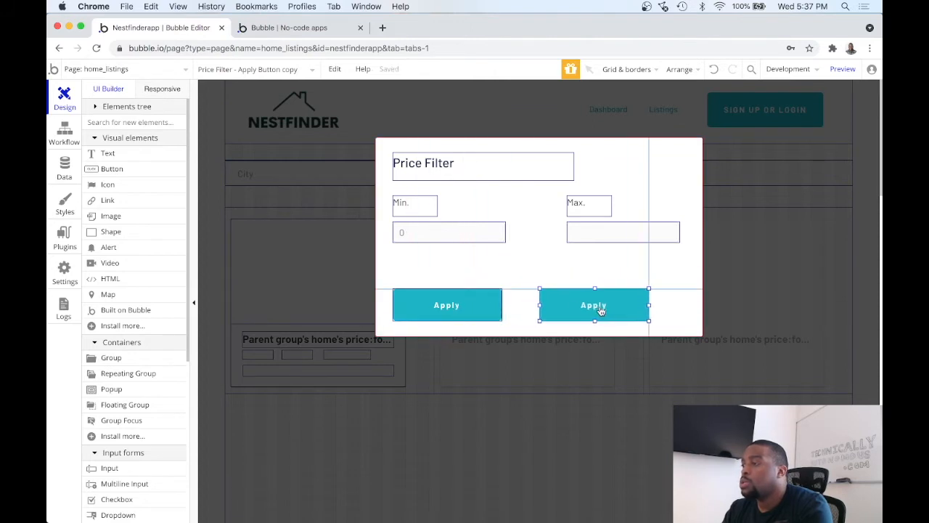
{"action": "left_click", "coordinate": [574, 311]}
{"action": "left_click_drag", "start_coordinate": [574, 311], "coordinate": [577, 311]}
Step: Change the copied button's label to "Cancel"
{"action": "double_click", "coordinate": [579, 310]}
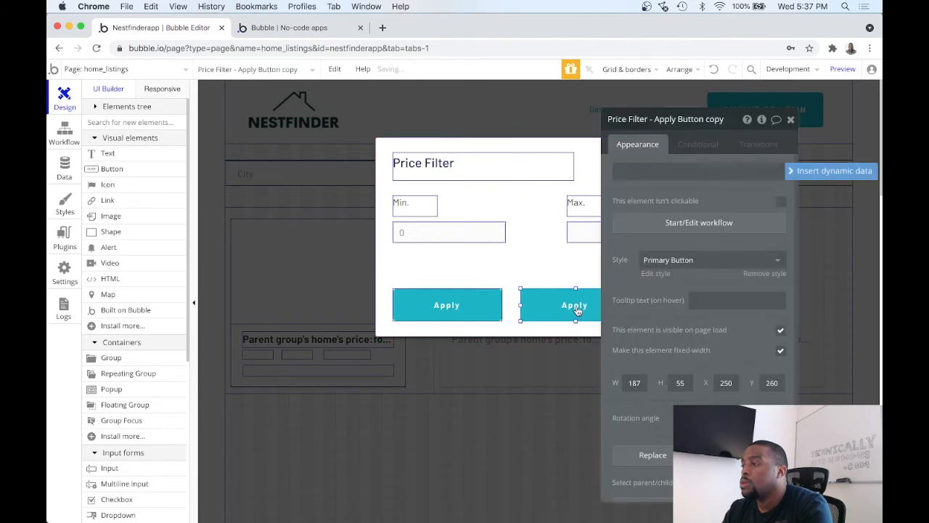
{"action": "triple_click", "coordinate": [644, 175]}
{"action": "type", "text": "C"}
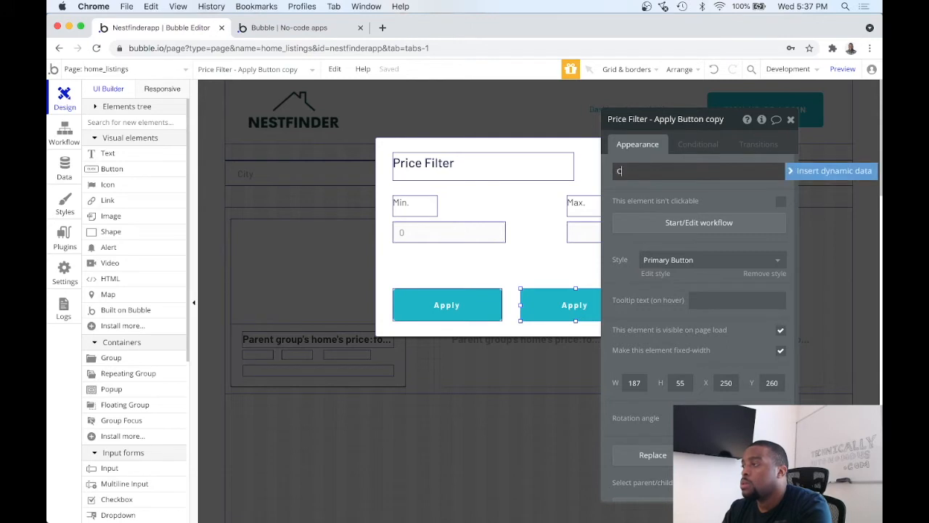
{"action": "type", "text": "ancel"}
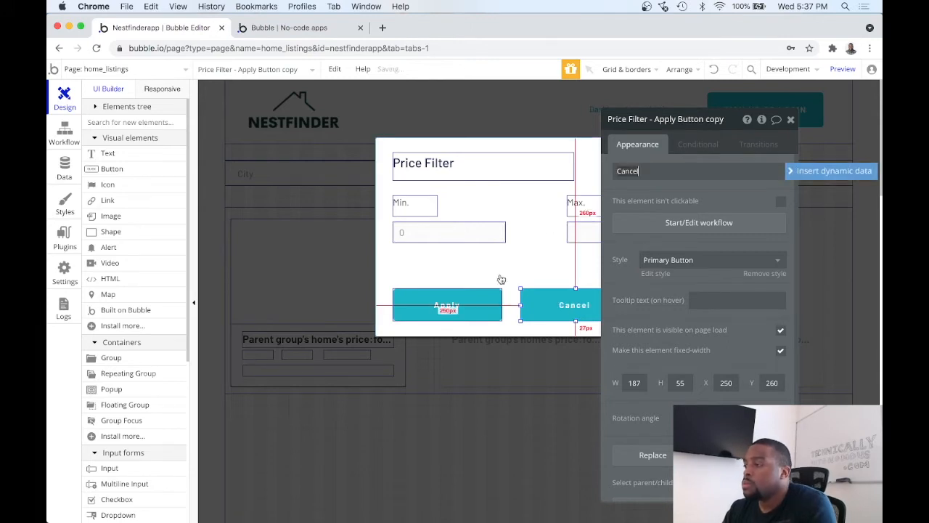
Step: Remove the Standard Popup style from the price filter popup
{"action": "left_click", "coordinate": [501, 274]}
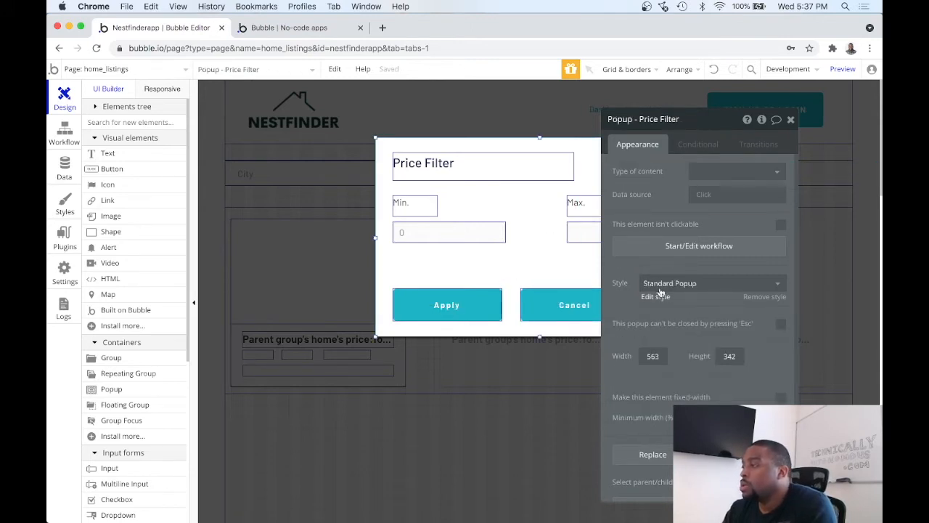
{"action": "left_click", "coordinate": [767, 296]}
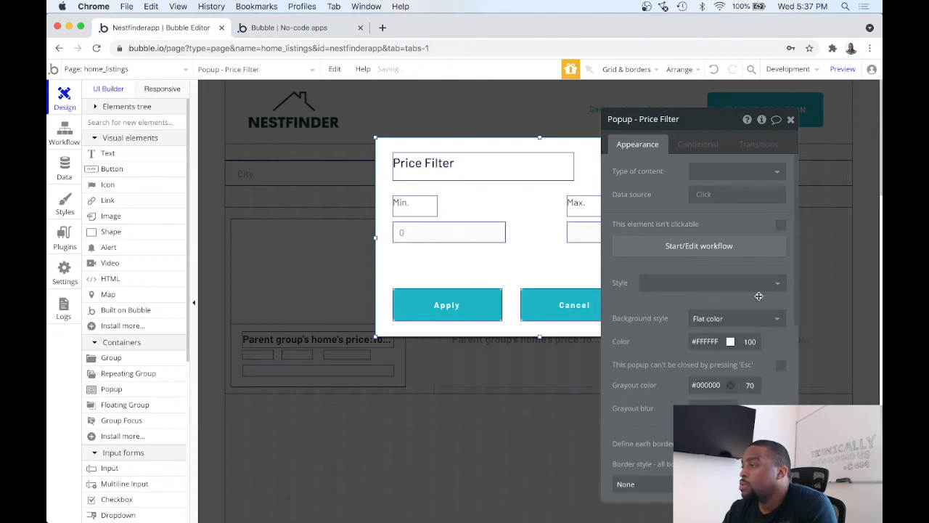
{"action": "left_click", "coordinate": [732, 341]}
{"action": "left_click_drag", "start_coordinate": [713, 376], "coordinate": [655, 495]}
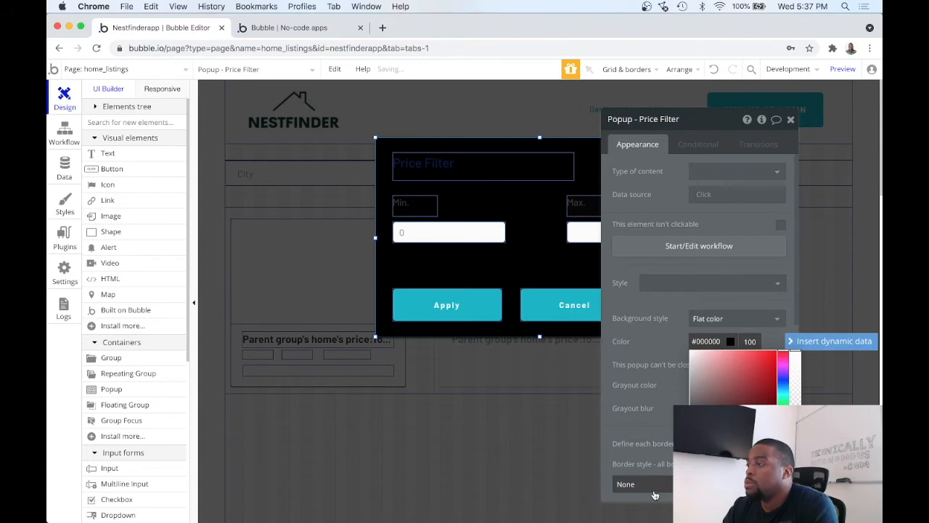
{"action": "left_click", "coordinate": [713, 69]}
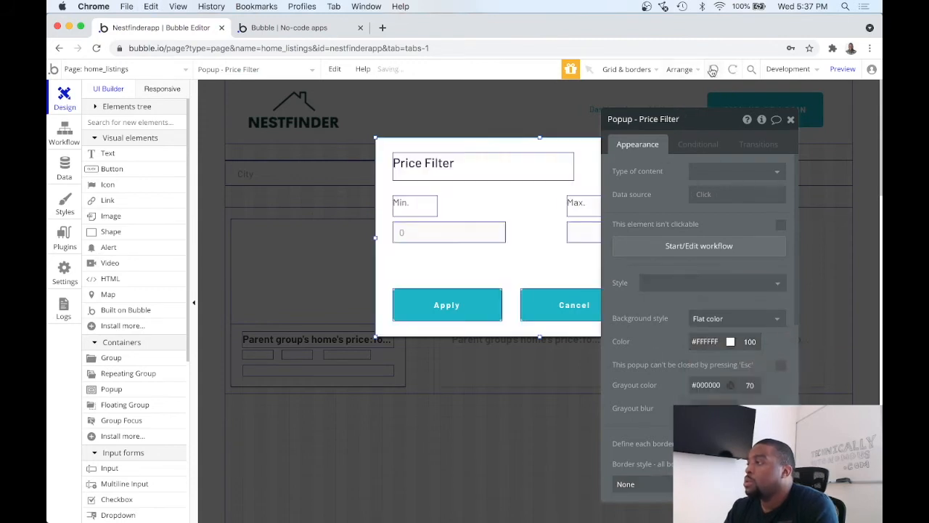
Step: Remove the Cancel button's Primary Button style and set its font colour to black, #000000
{"action": "left_click", "coordinate": [545, 305]}
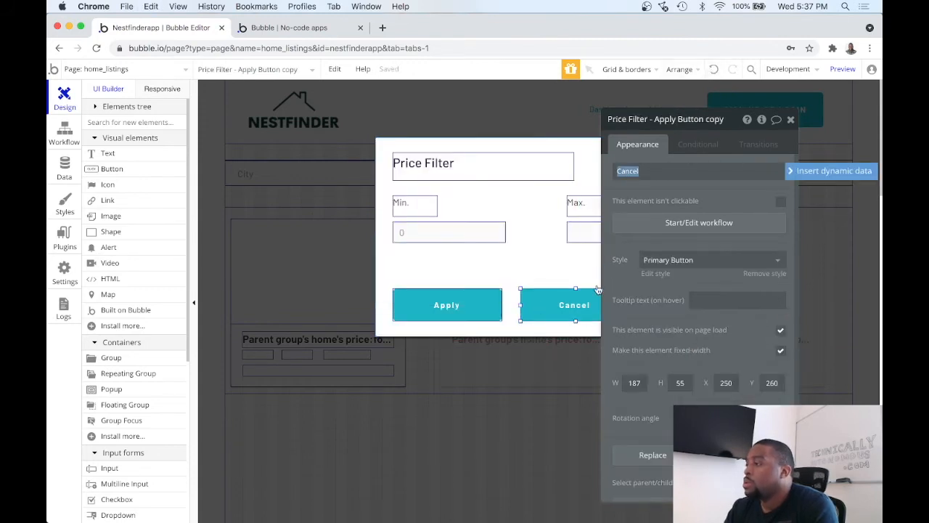
{"action": "scroll", "coordinate": [694, 276], "scroll_direction": "down", "scroll_amount": 2}
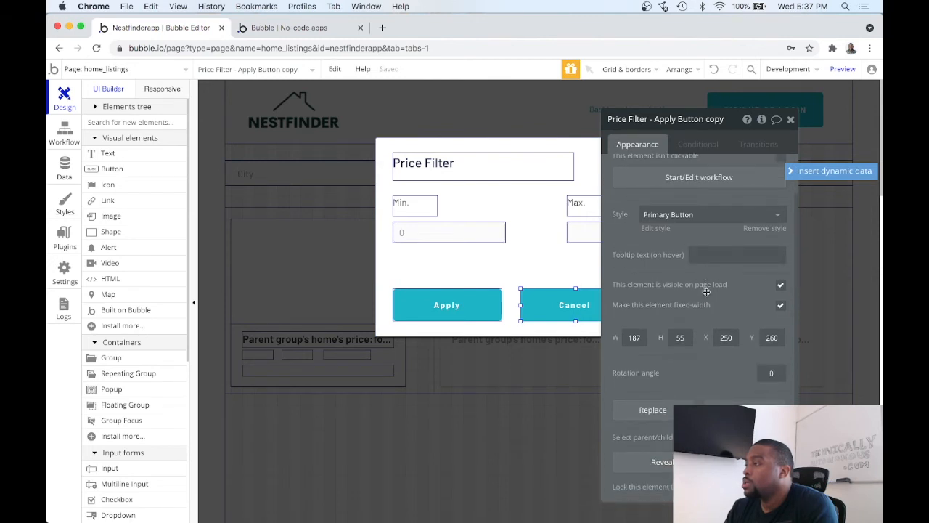
{"action": "scroll", "coordinate": [706, 292], "scroll_direction": "up", "scroll_amount": 2}
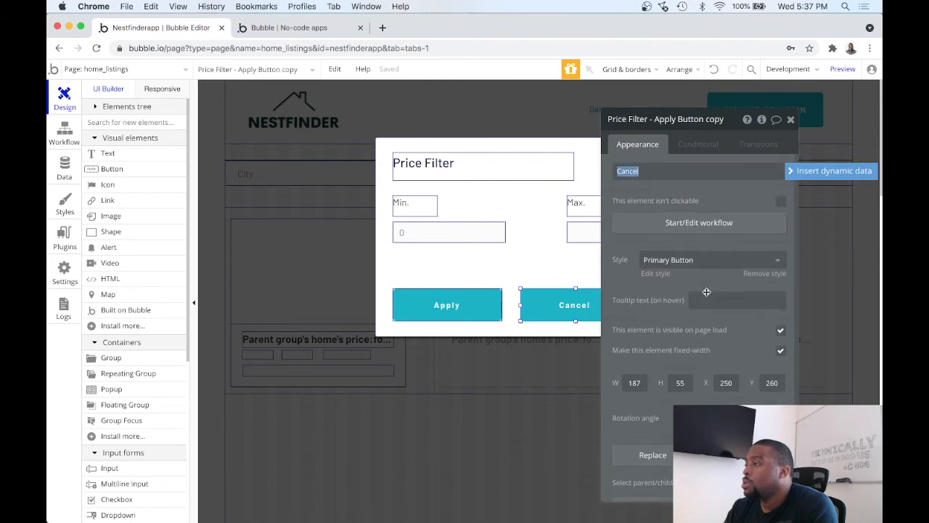
{"action": "left_click", "coordinate": [757, 275]}
{"action": "left_click", "coordinate": [757, 318]}
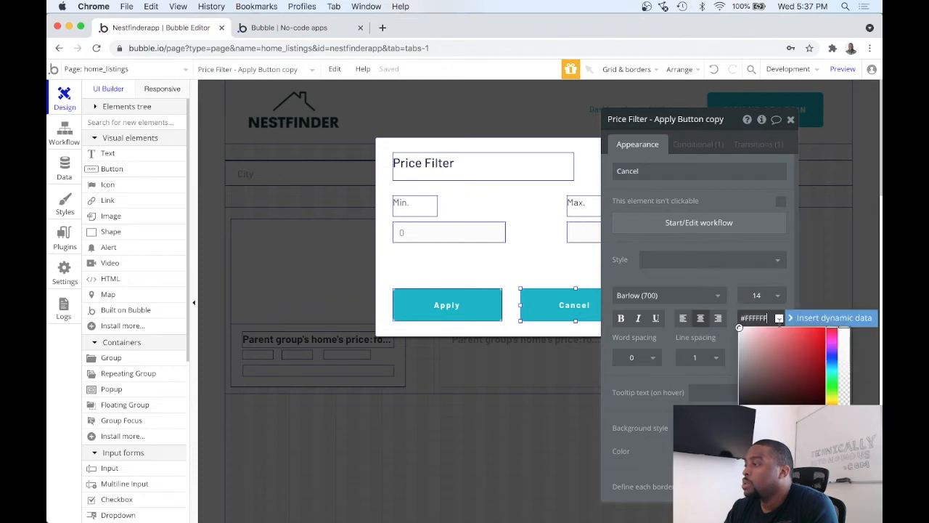
{"action": "left_click_drag", "start_coordinate": [755, 357], "coordinate": [756, 423]}
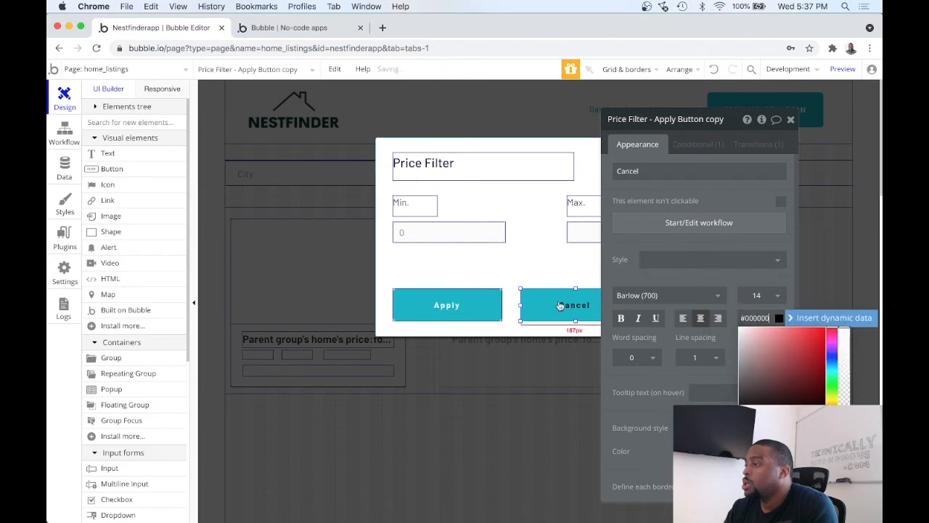
{"action": "left_click", "coordinate": [610, 340]}
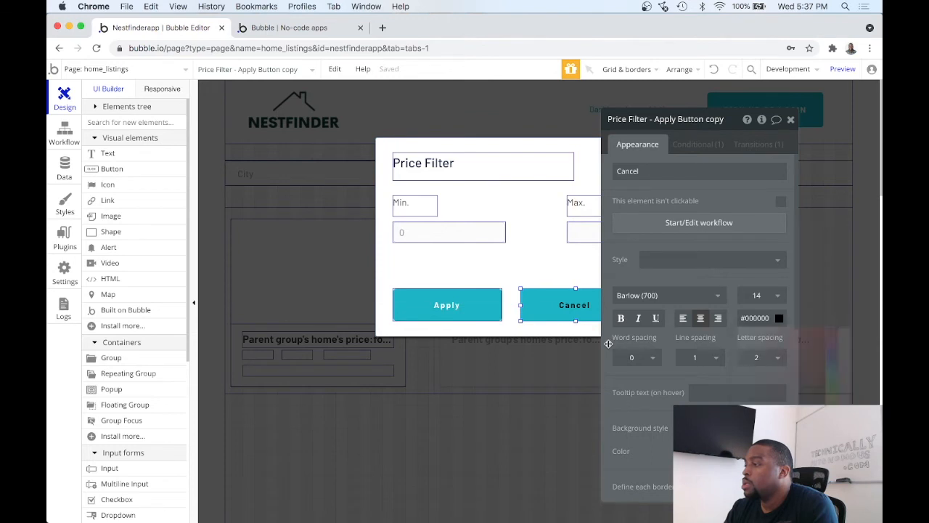
Step: Set the Cancel button's flat background colour to grey #C2C2C2 and close its property editor
{"action": "scroll", "coordinate": [697, 327], "scroll_direction": "down", "scroll_amount": 3}
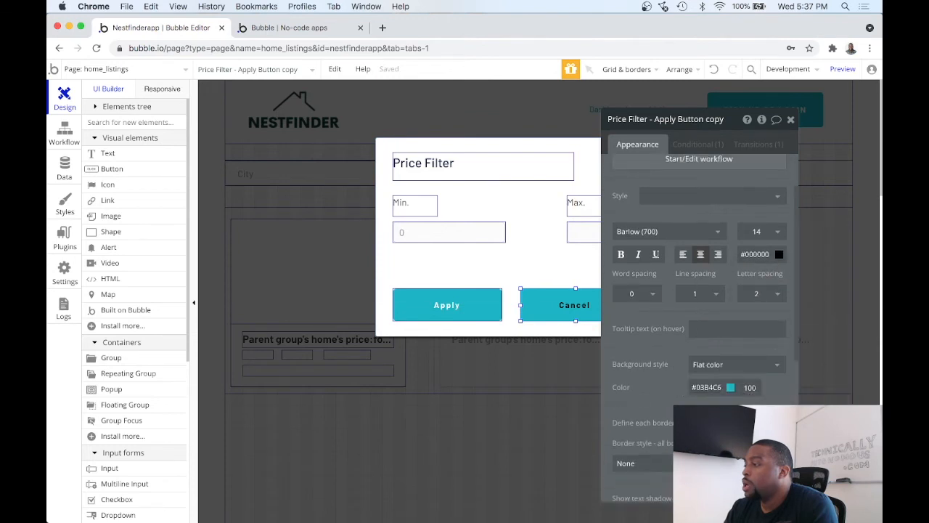
{"action": "left_click", "coordinate": [712, 387]}
{"action": "left_click_drag", "start_coordinate": [737, 427], "coordinate": [661, 418]}
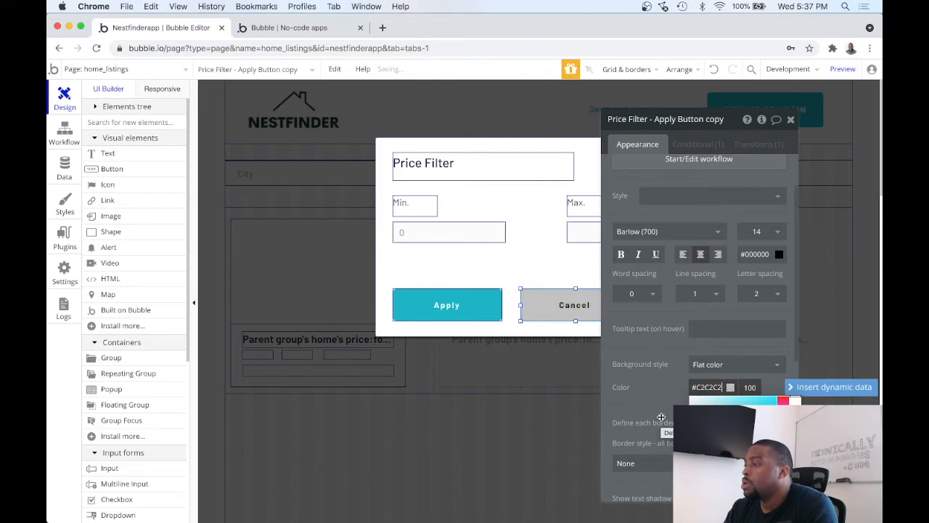
{"action": "left_click", "coordinate": [792, 120]}
{"action": "left_click", "coordinate": [387, 274]}
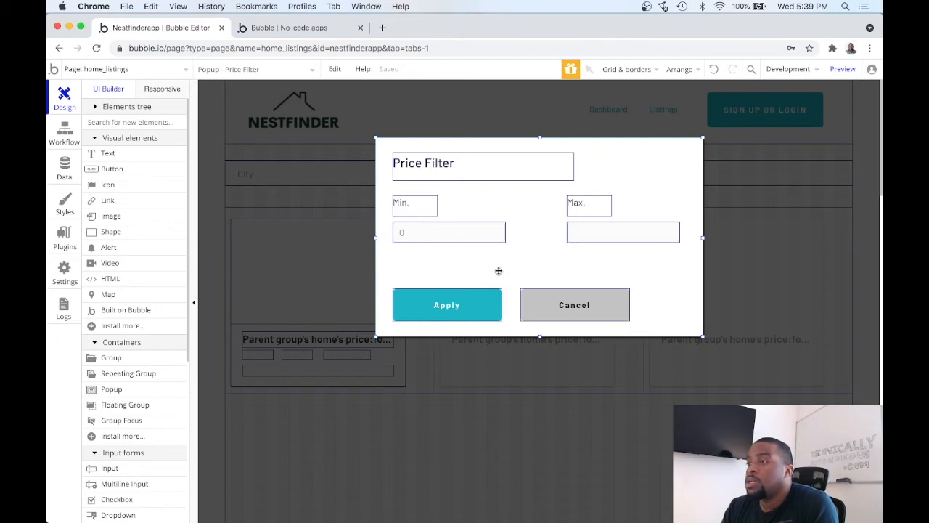
{"action": "left_click", "coordinate": [401, 241]}
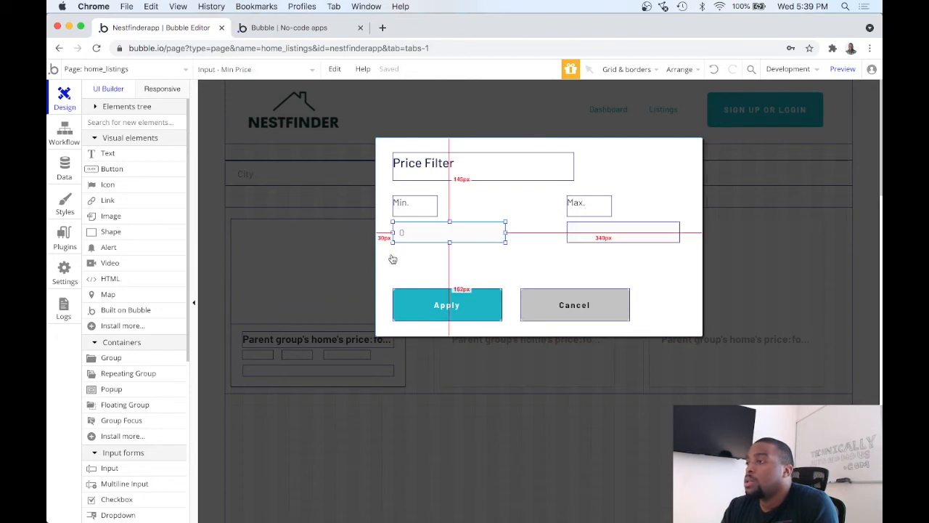
{"action": "left_click", "coordinate": [390, 266]}
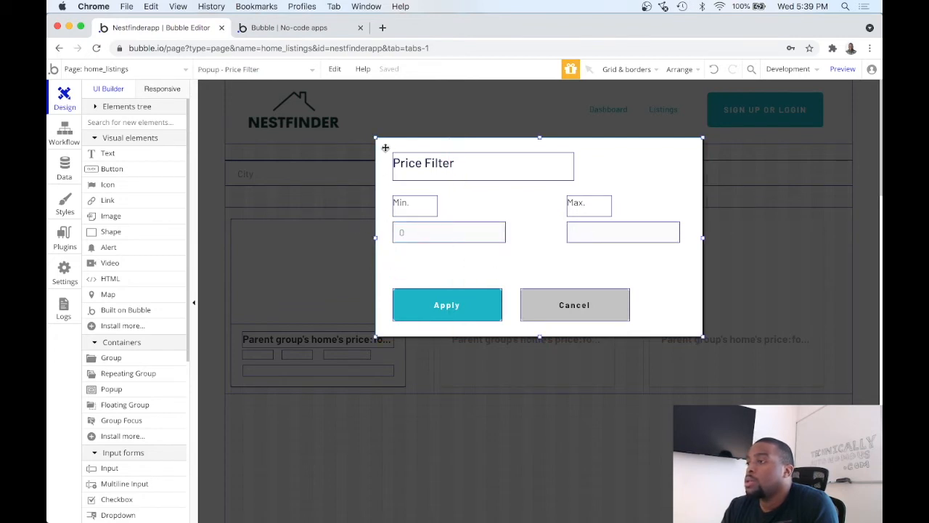
Step: Add a Show element action targeting Popup - Price Filter to the workflow that runs when Filter Button - Price is clicked
{"action": "left_click", "coordinate": [273, 178]}
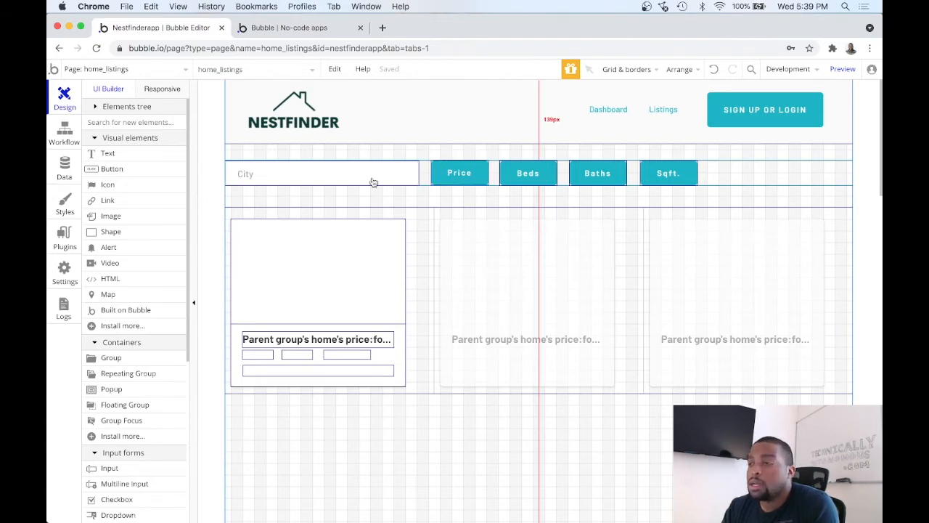
{"action": "left_click", "coordinate": [65, 144]}
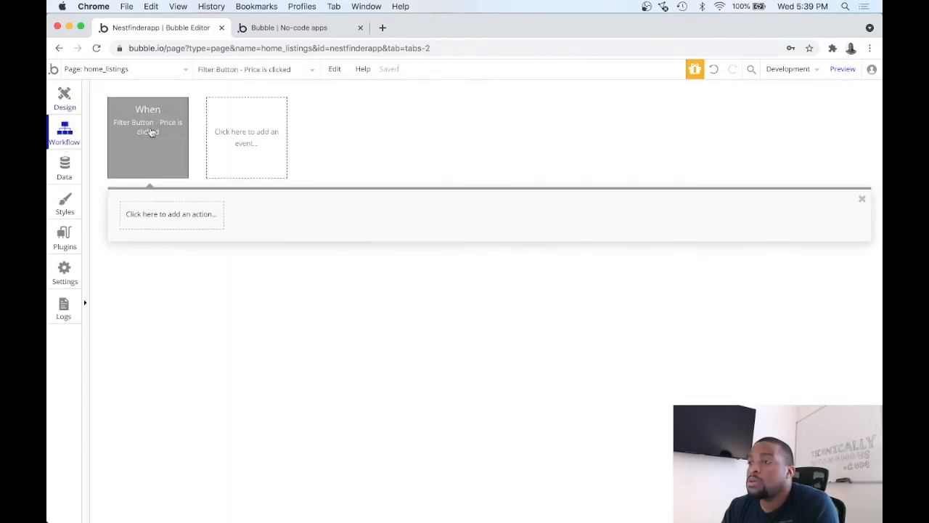
{"action": "left_click", "coordinate": [171, 217]}
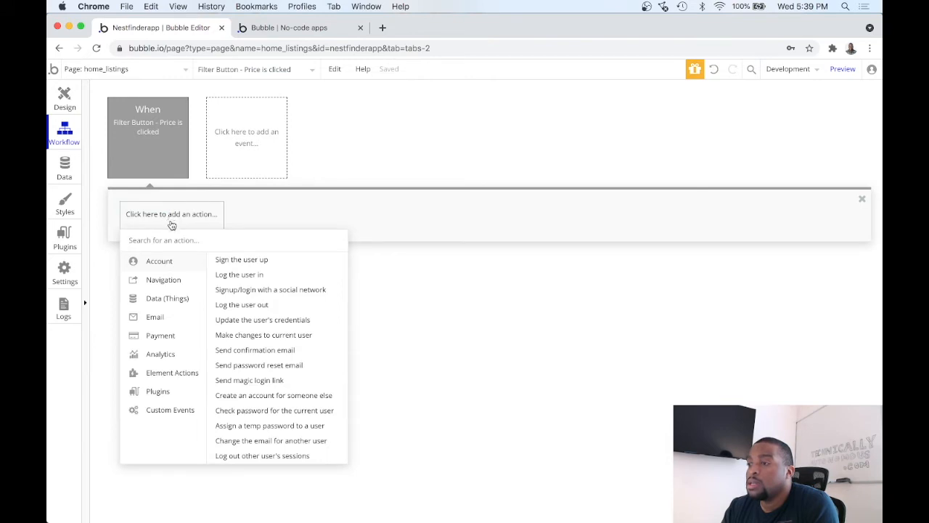
{"action": "mouse_move", "coordinate": [169, 373]}
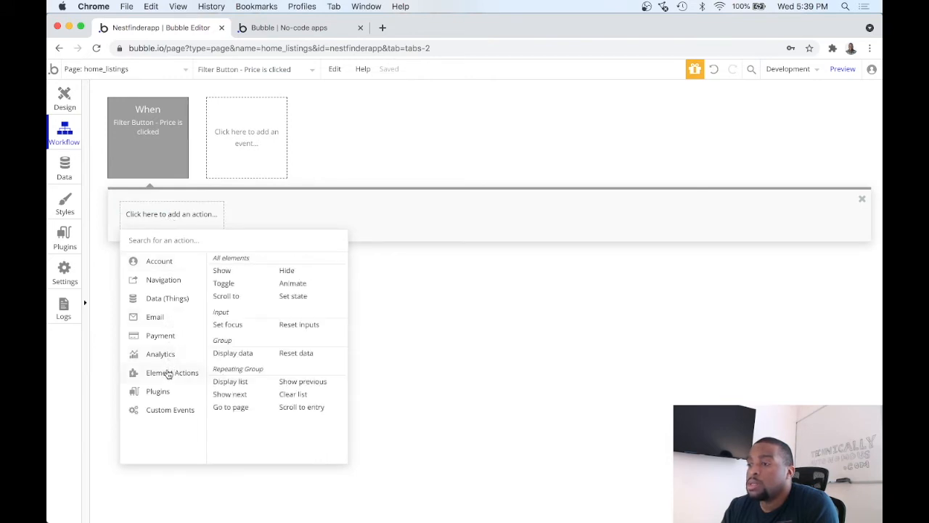
{"action": "left_click", "coordinate": [225, 273]}
{"action": "left_click", "coordinate": [703, 149]}
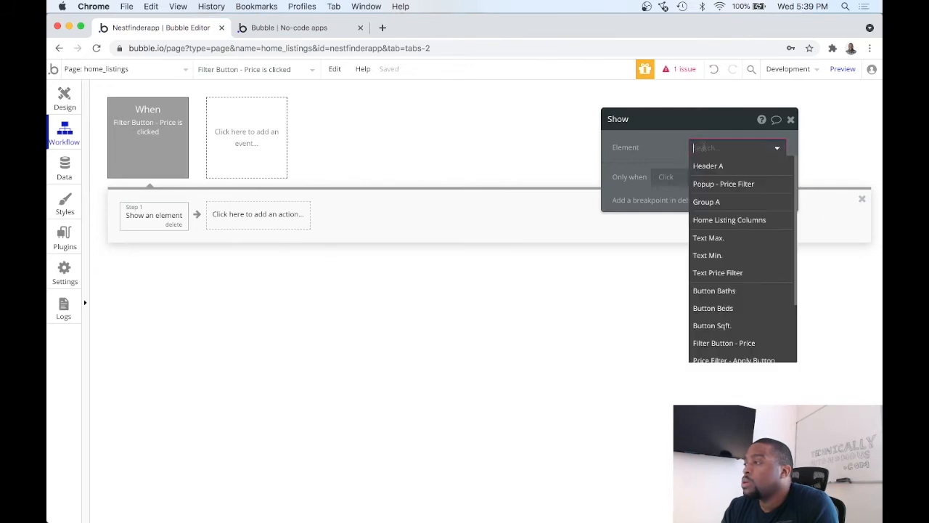
{"action": "left_click", "coordinate": [718, 186]}
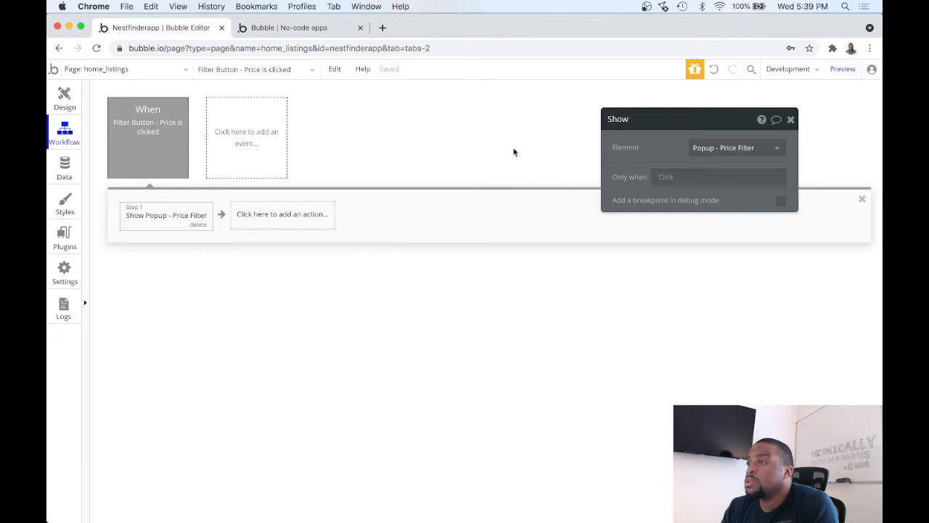
Step: Preview the home_listings page and open the price filter popup from the Price button to check it
{"action": "left_click", "coordinate": [840, 69]}
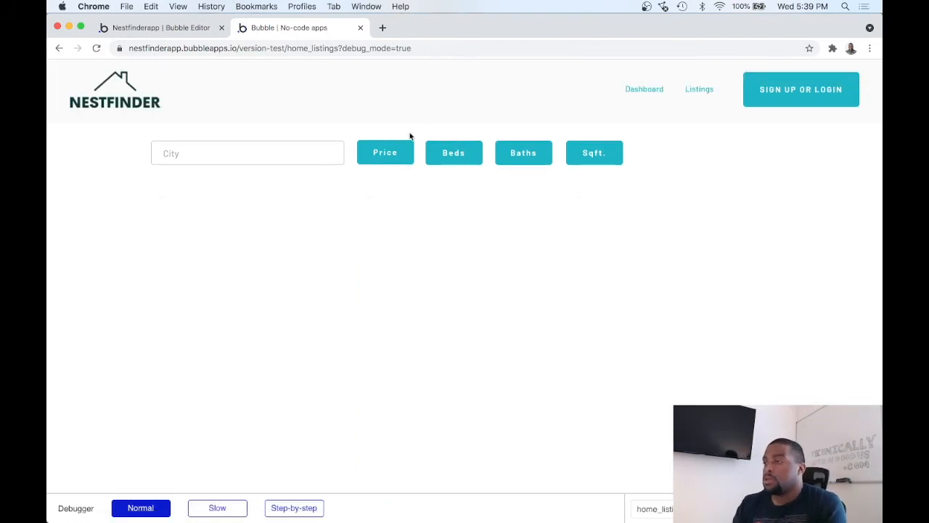
{"action": "left_click", "coordinate": [397, 152]}
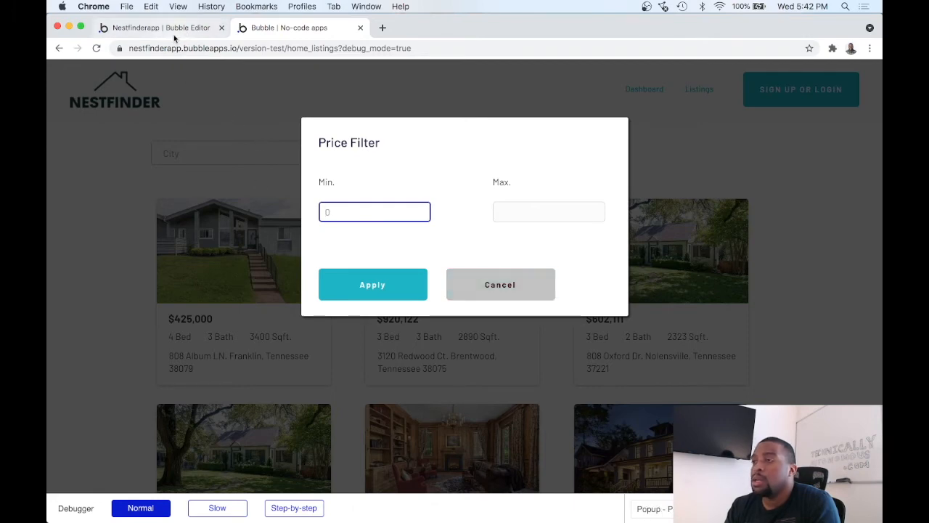
Step: Return to the Bubble Editor and set the unassigned click event's element to Price Filter - Cancel Button
{"action": "left_click", "coordinate": [173, 30]}
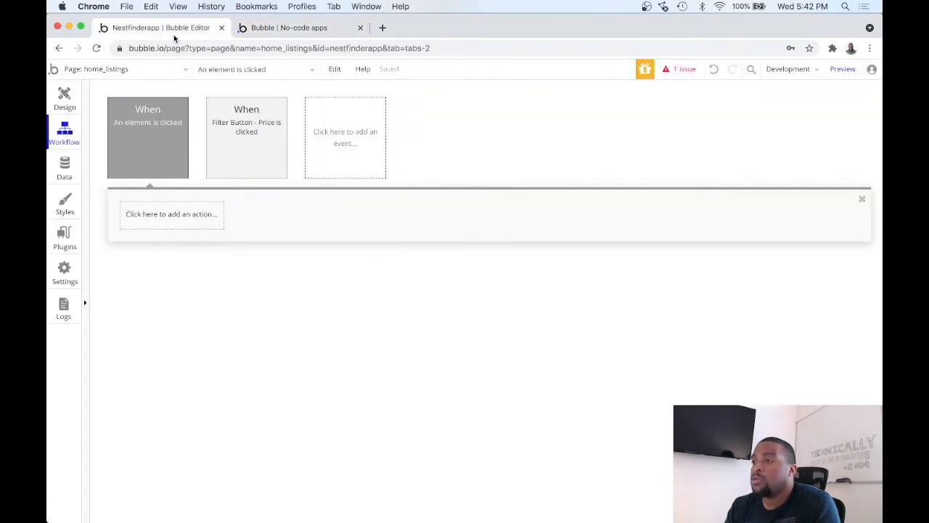
{"action": "double_click", "coordinate": [161, 152]}
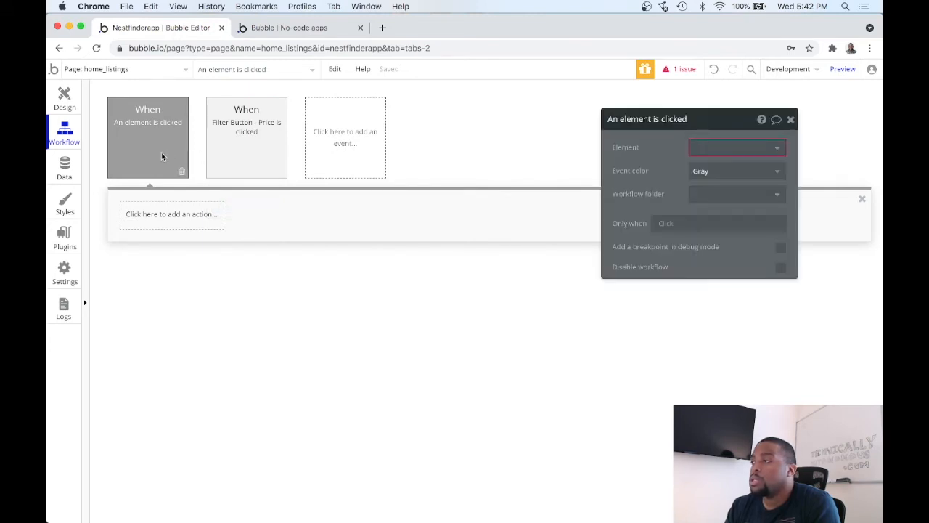
{"action": "left_click", "coordinate": [698, 147]}
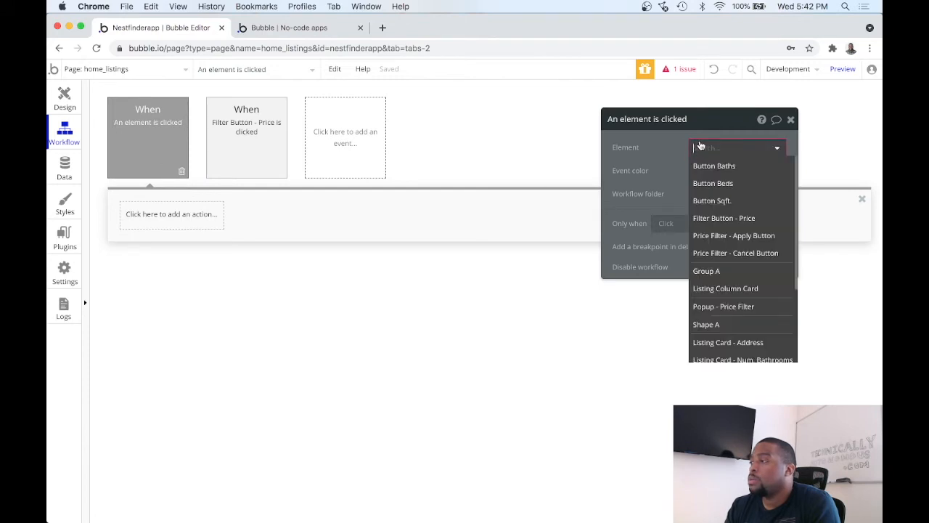
{"action": "left_click", "coordinate": [734, 253]}
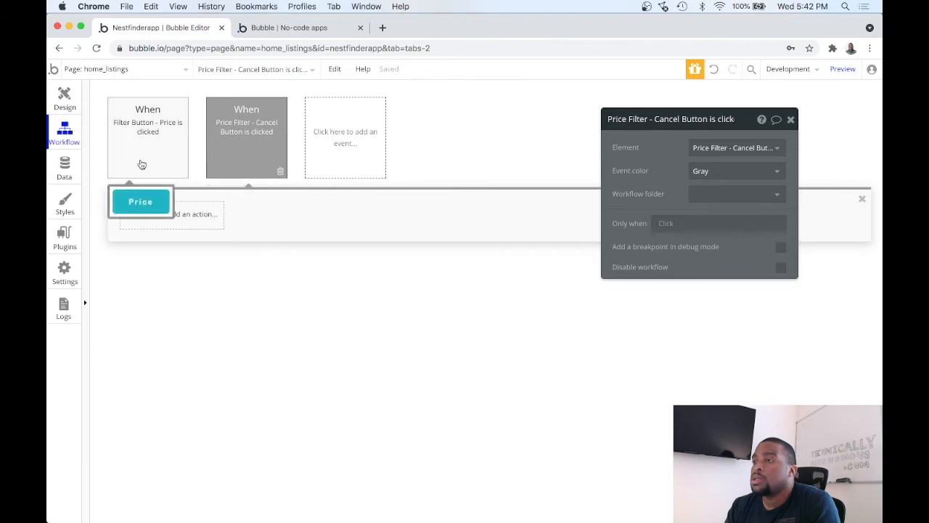
Step: Add a Hide element action targeting Popup - Price Filter to the workflow that runs when Price Filter - Cancel Button is clicked
{"action": "left_click", "coordinate": [204, 215]}
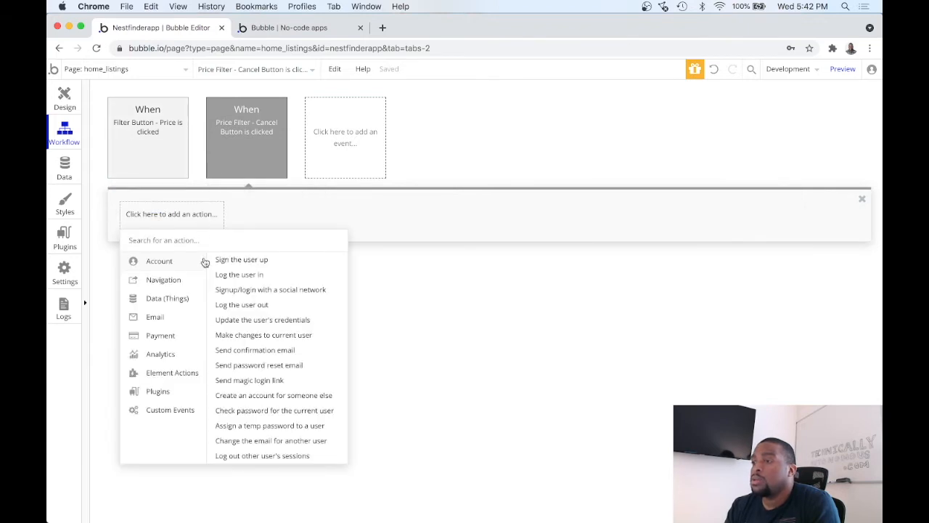
{"action": "mouse_move", "coordinate": [170, 373]}
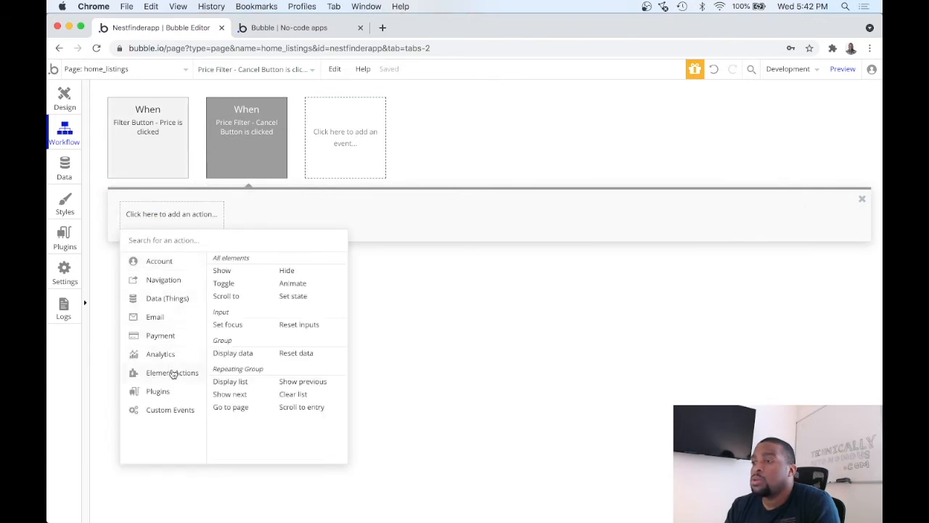
{"action": "left_click", "coordinate": [288, 272]}
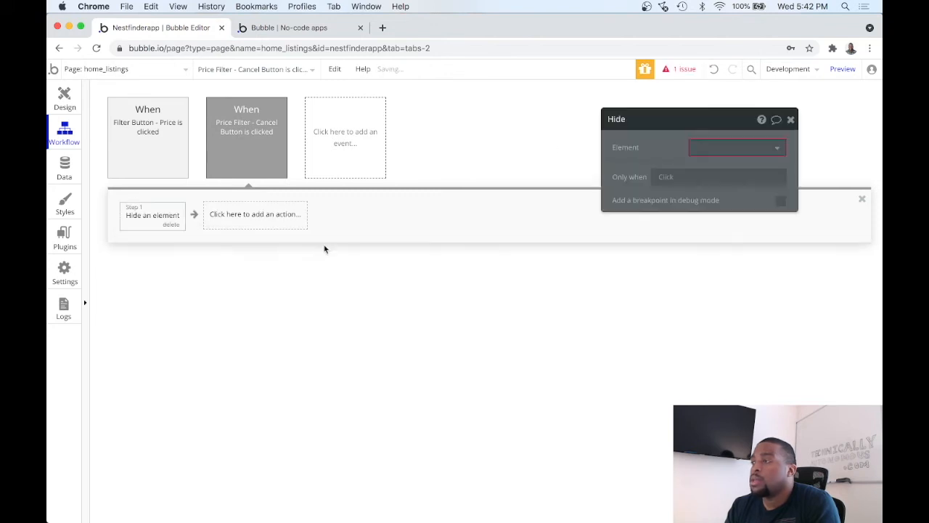
{"action": "left_click", "coordinate": [711, 147]}
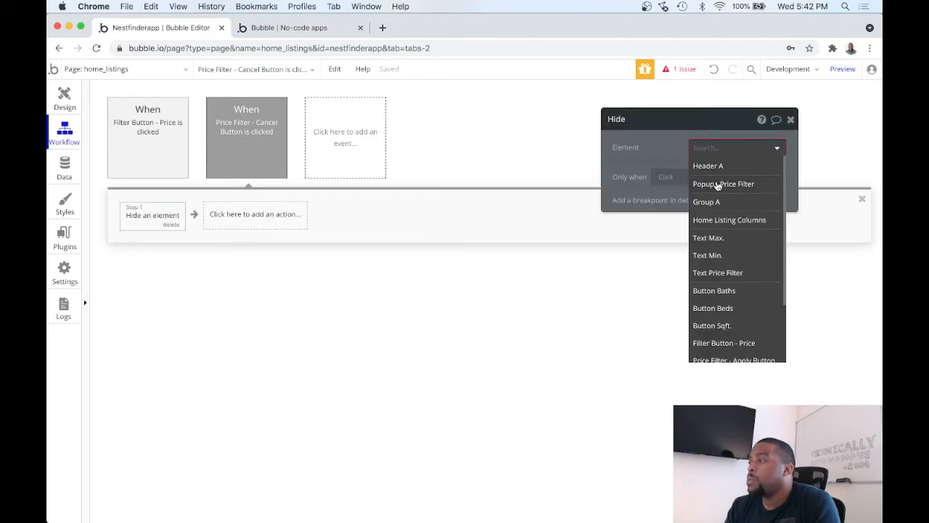
{"action": "left_click", "coordinate": [717, 186]}
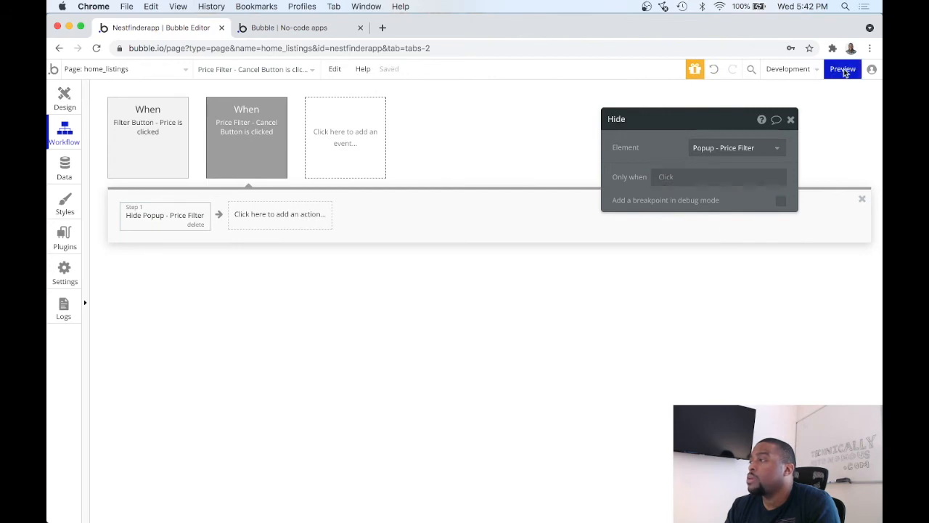
Step: Preview the home_listings page and test opening the price filter popup from the Price button and closing it with Cancel
{"action": "left_click", "coordinate": [841, 69]}
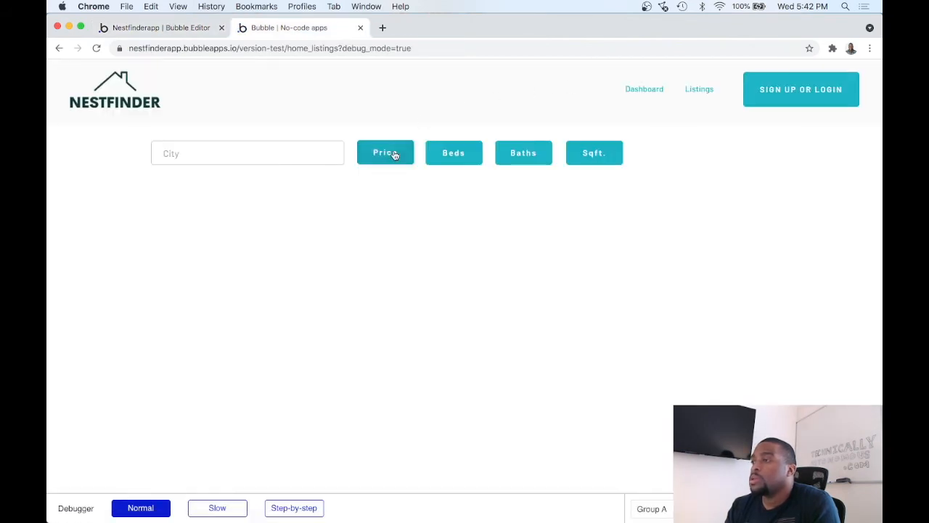
{"action": "left_click", "coordinate": [394, 154]}
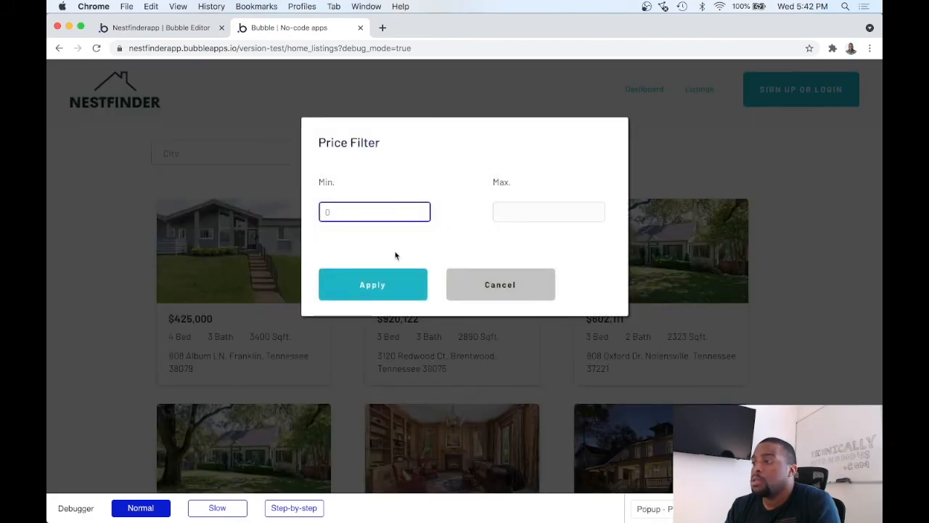
{"action": "left_click", "coordinate": [472, 283]}
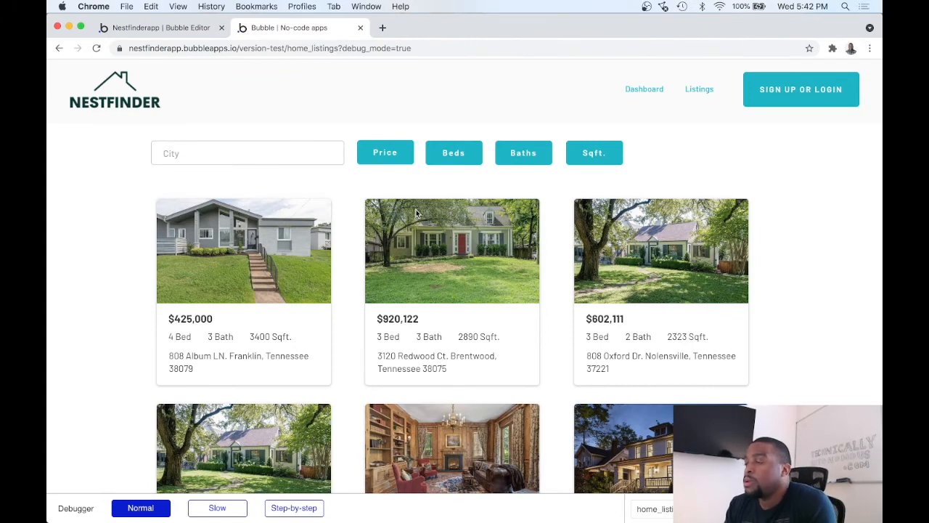
{"action": "left_click", "coordinate": [385, 155]}
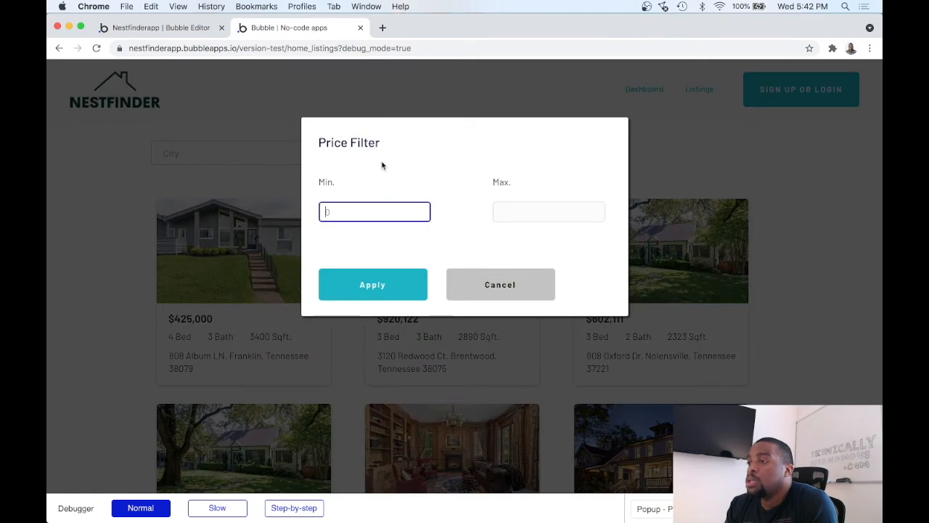
{"action": "left_click", "coordinate": [372, 210]}
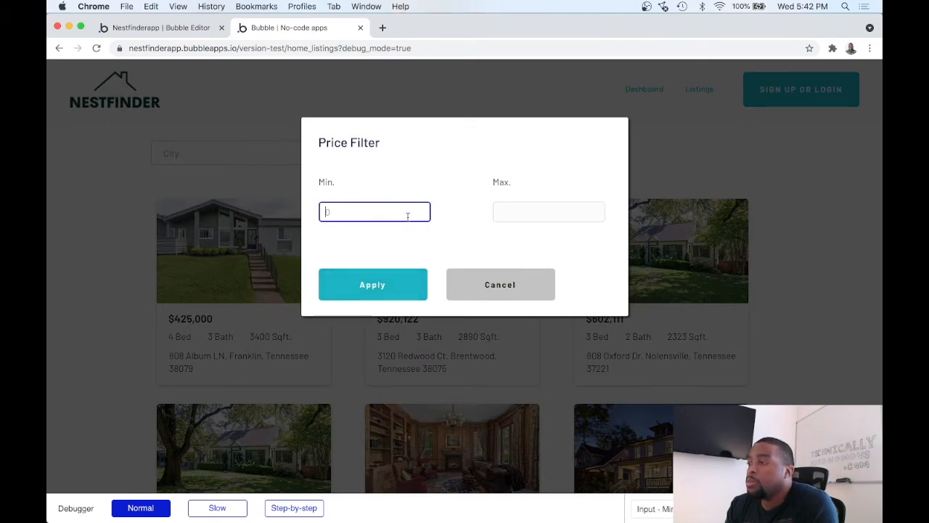
{"action": "left_click", "coordinate": [512, 205]}
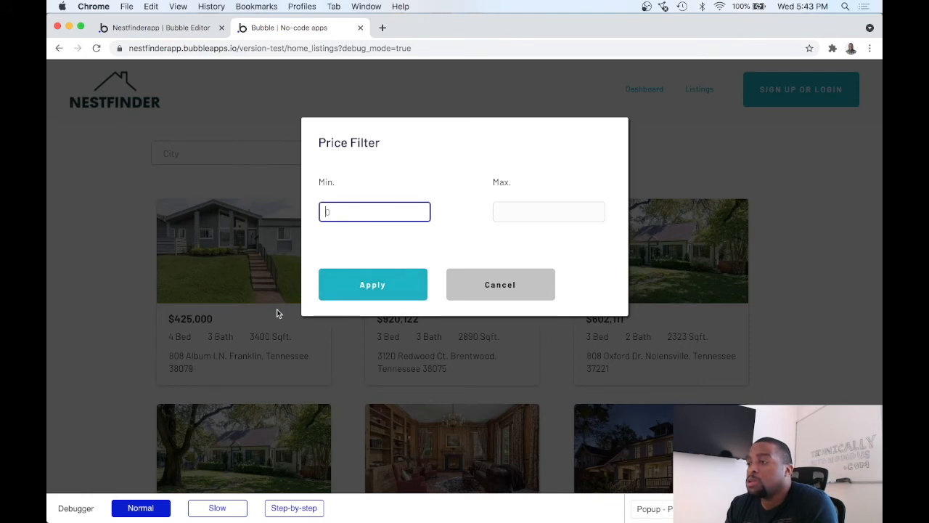
{"action": "left_click", "coordinate": [469, 284]}
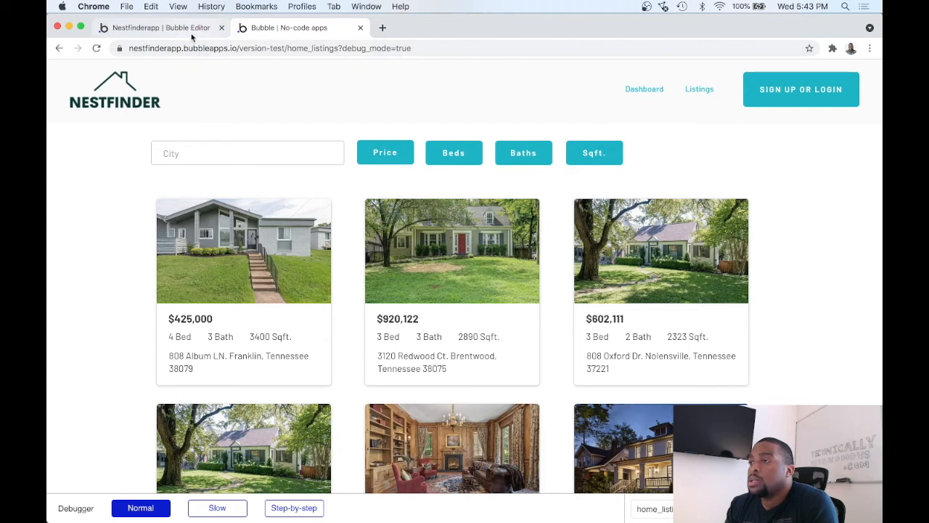
Step: Return to the Bubble Editor and add a workflow event for when Price Filter - Apply Button is clicked
{"action": "left_click", "coordinate": [161, 27]}
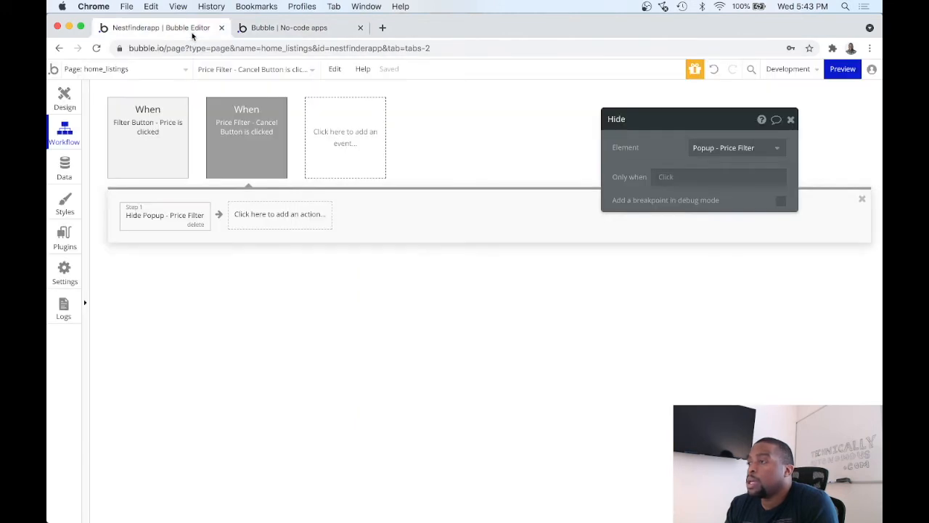
{"action": "left_click", "coordinate": [64, 99]}
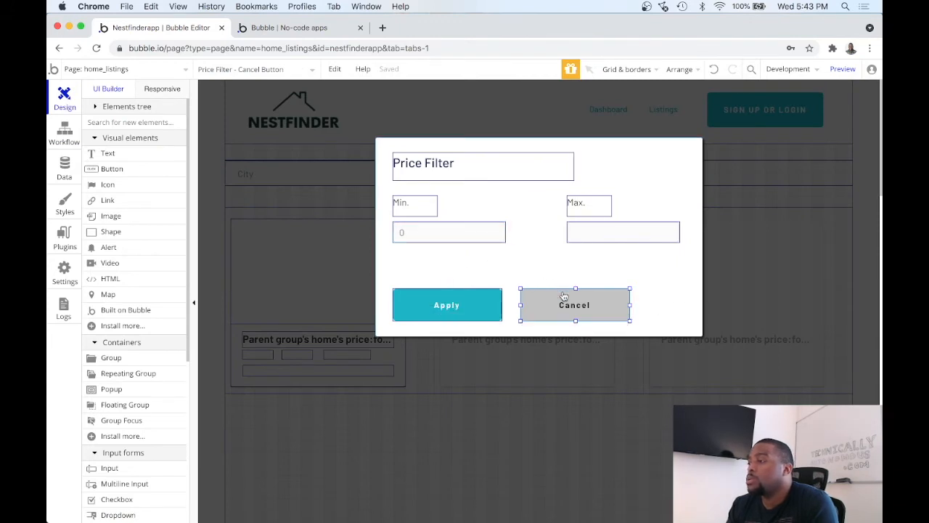
{"action": "left_click", "coordinate": [333, 214]}
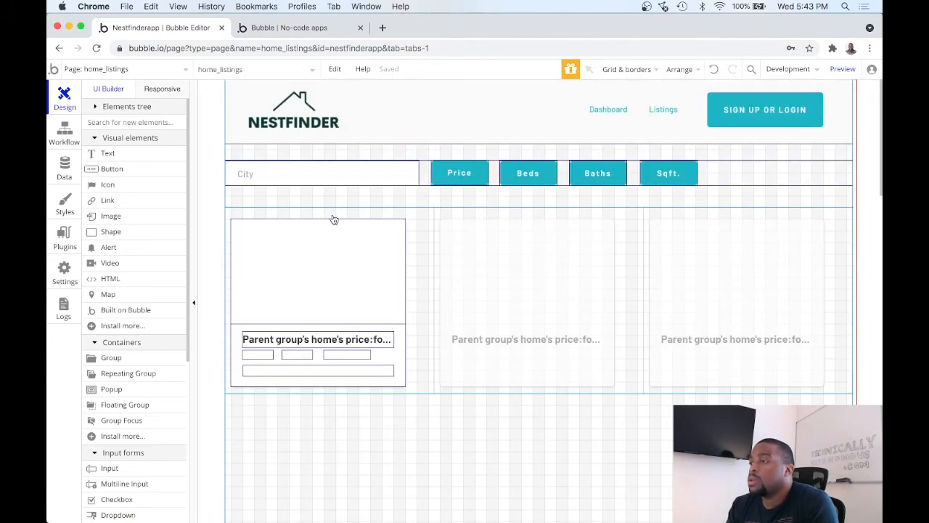
{"action": "left_click", "coordinate": [64, 138]}
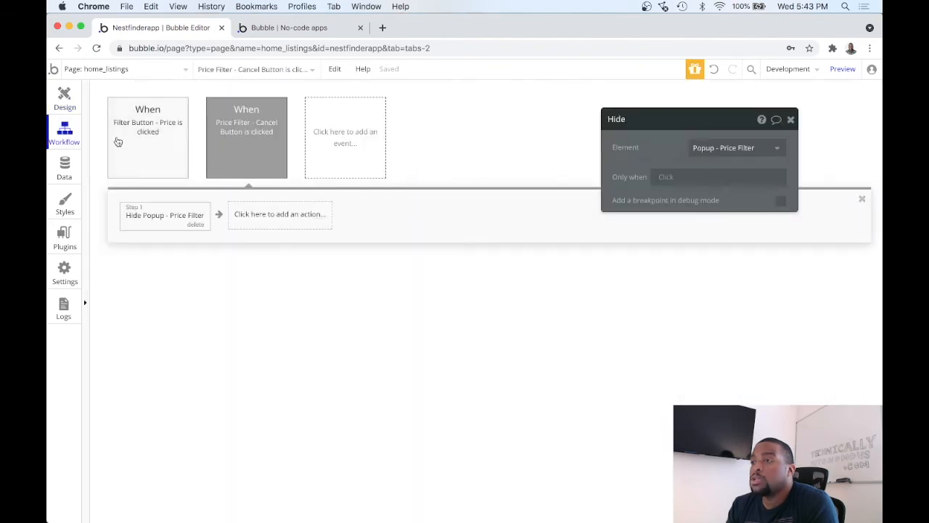
{"action": "left_click", "coordinate": [349, 143]}
{"action": "mouse_move", "coordinate": [350, 226]}
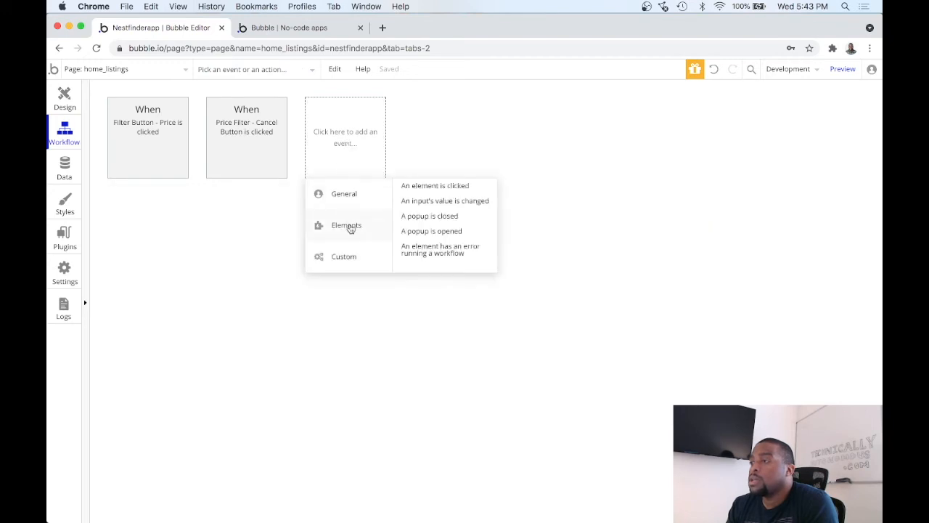
{"action": "left_click", "coordinate": [454, 188]}
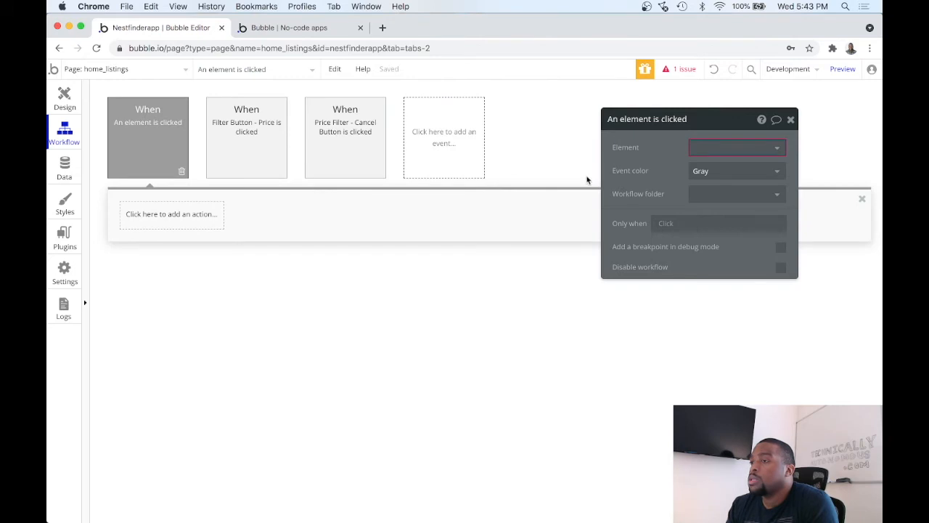
{"action": "left_click", "coordinate": [703, 148]}
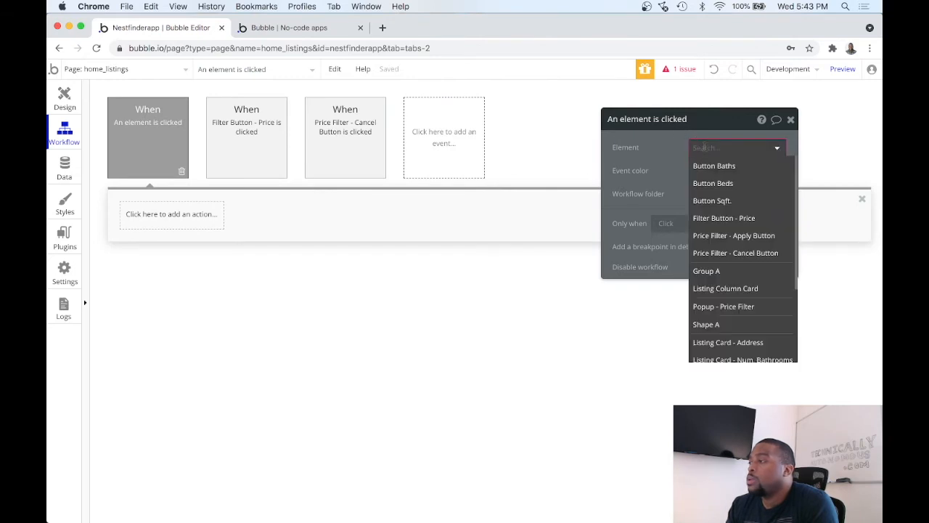
{"action": "left_click", "coordinate": [738, 236]}
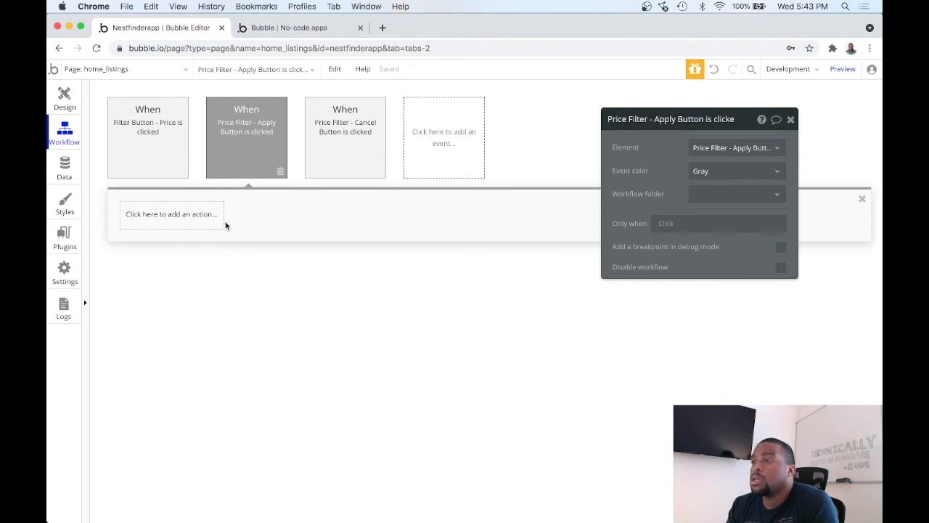
Step: Add a Display list action for the Home Listing Columns repeating group to the Apply button's workflow
{"action": "left_click", "coordinate": [197, 220]}
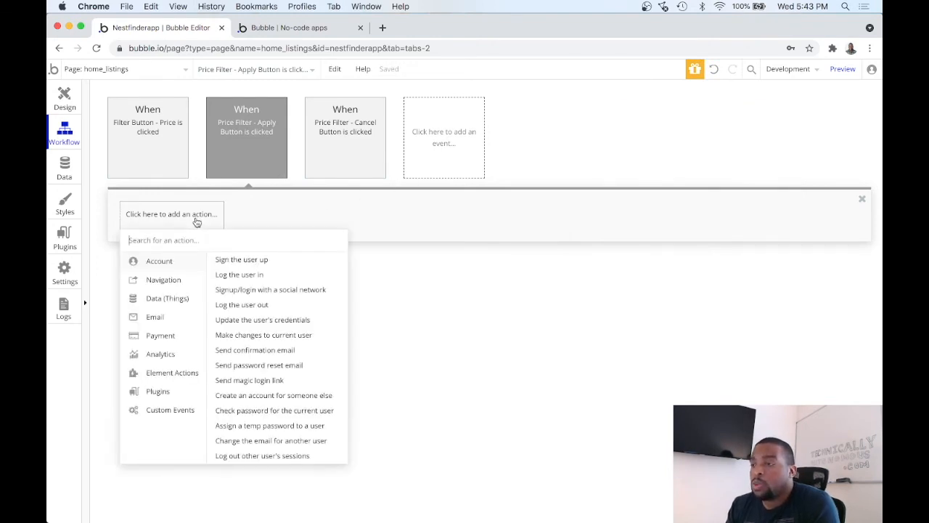
{"action": "mouse_move", "coordinate": [180, 294]}
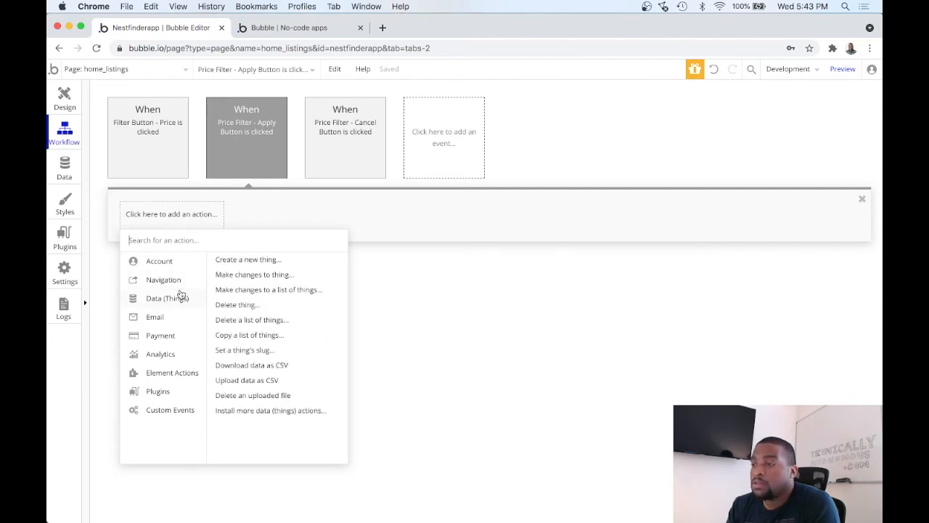
{"action": "mouse_move", "coordinate": [177, 334]}
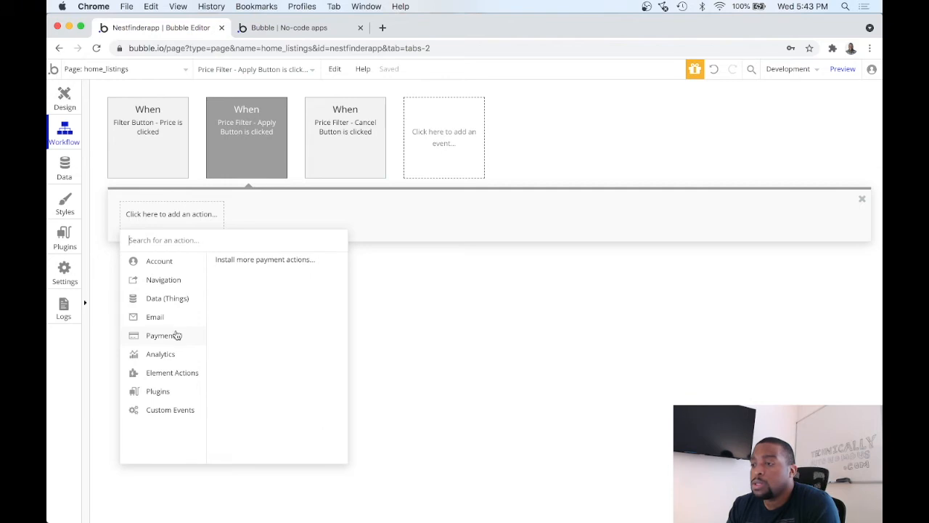
{"action": "mouse_move", "coordinate": [173, 355]}
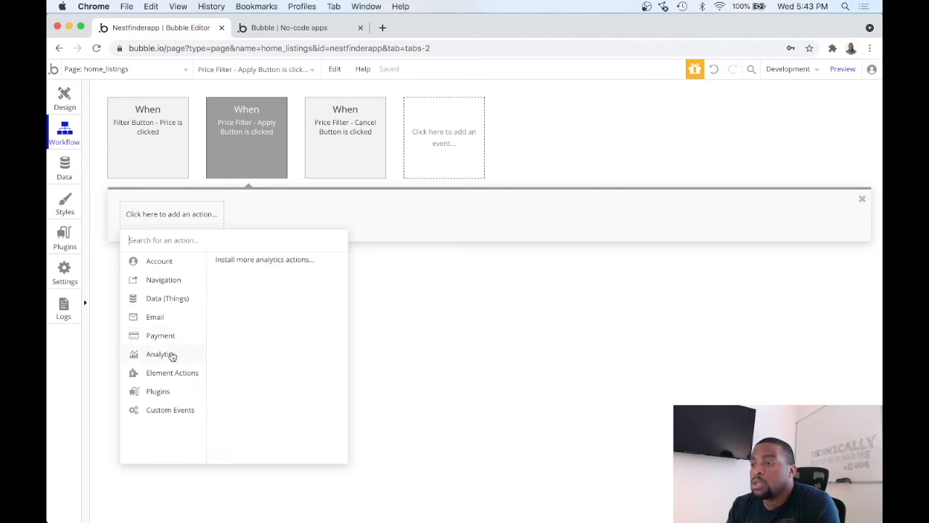
{"action": "mouse_move", "coordinate": [175, 378]}
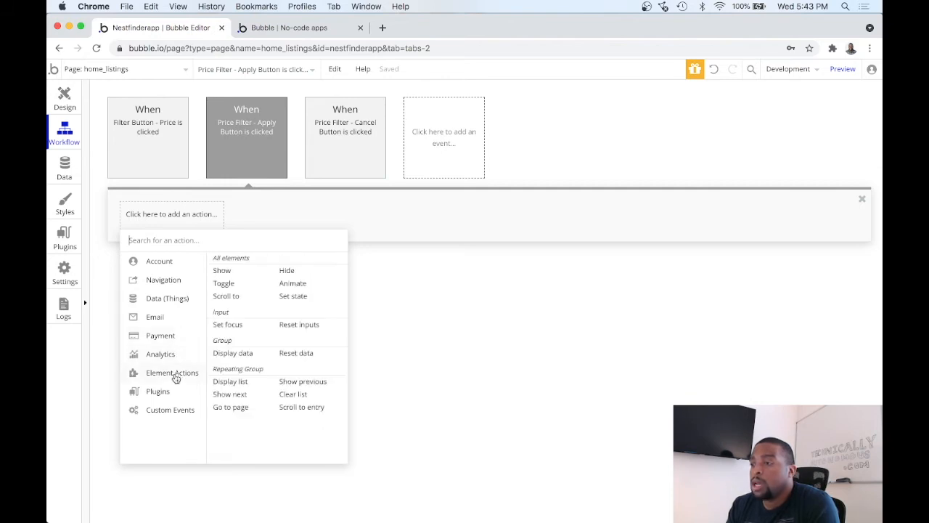
{"action": "left_click", "coordinate": [229, 381]}
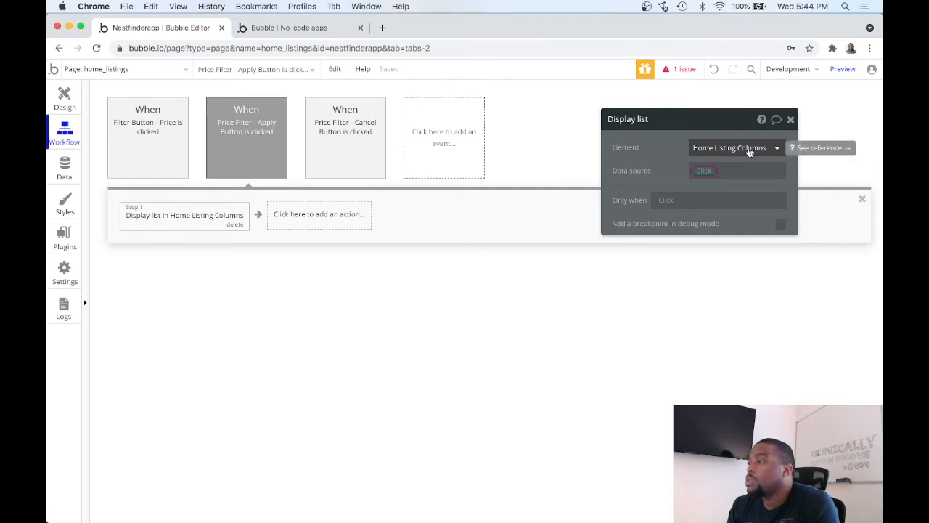
Step: Set the Display list action's data source to a search for things of type home
{"action": "left_click", "coordinate": [703, 173]}
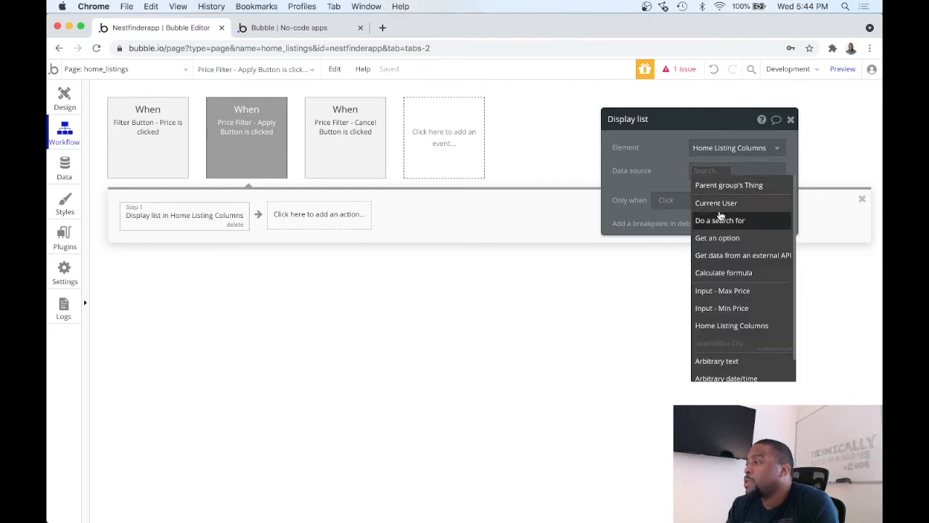
{"action": "left_click", "coordinate": [722, 221]}
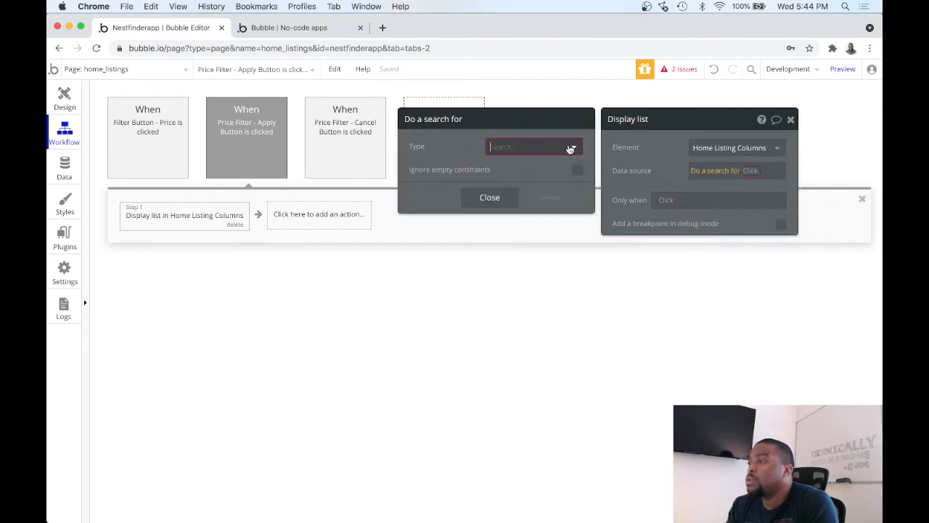
{"action": "left_click", "coordinate": [570, 149]}
{"action": "left_click", "coordinate": [546, 180]}
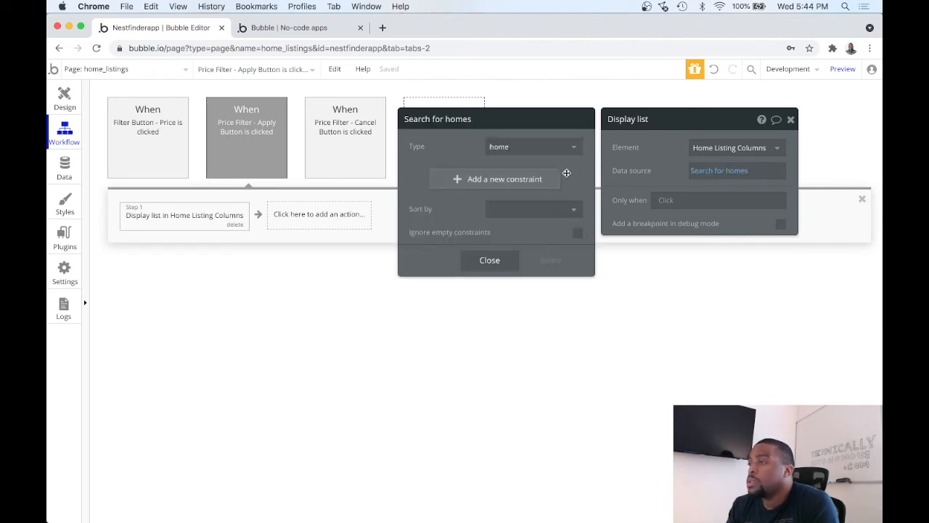
Step: Add a search constraint requiring price ≥ Input - Min Price's value to the home search
{"action": "left_click", "coordinate": [530, 179]}
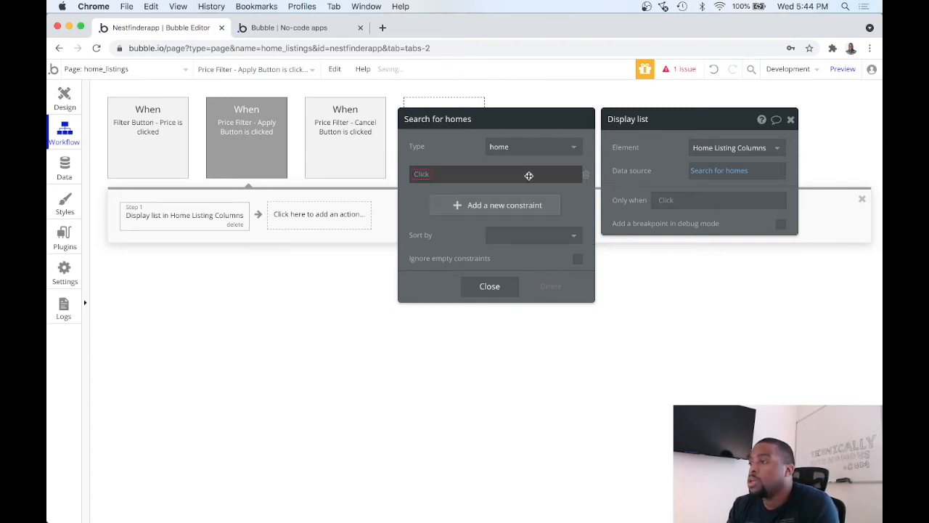
{"action": "left_click", "coordinate": [428, 178]}
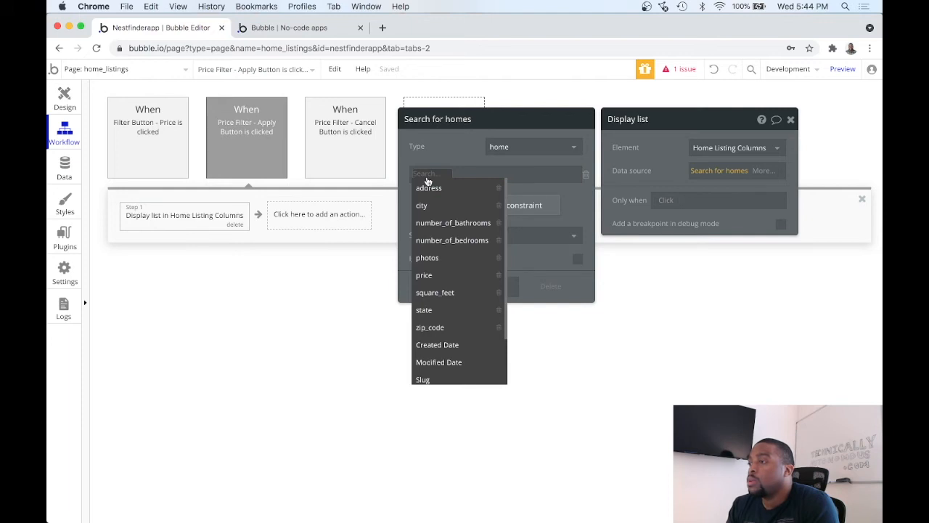
{"action": "left_click", "coordinate": [424, 275]}
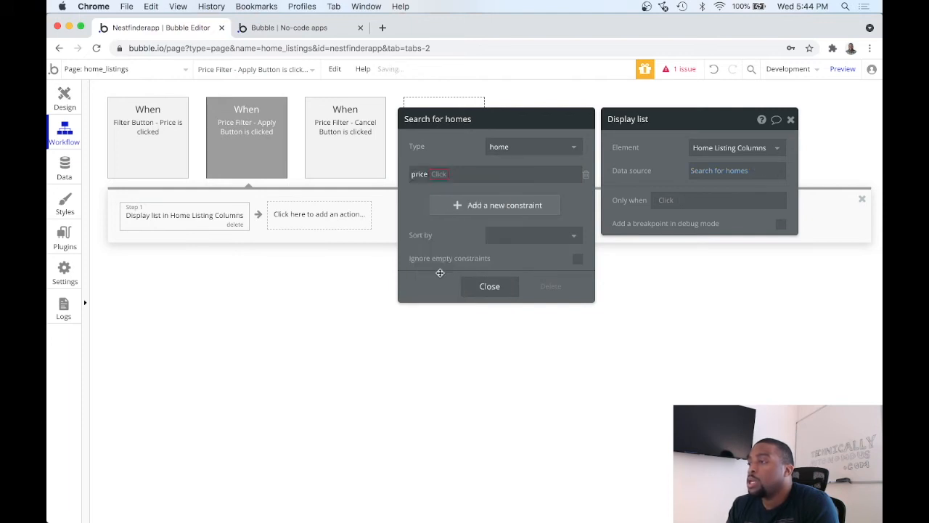
{"action": "left_click", "coordinate": [438, 175]}
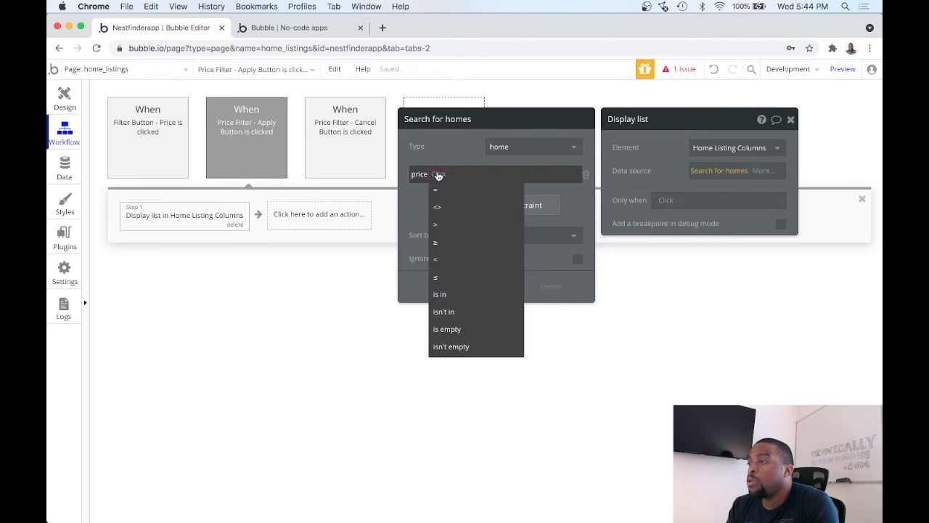
{"action": "left_click", "coordinate": [442, 244]}
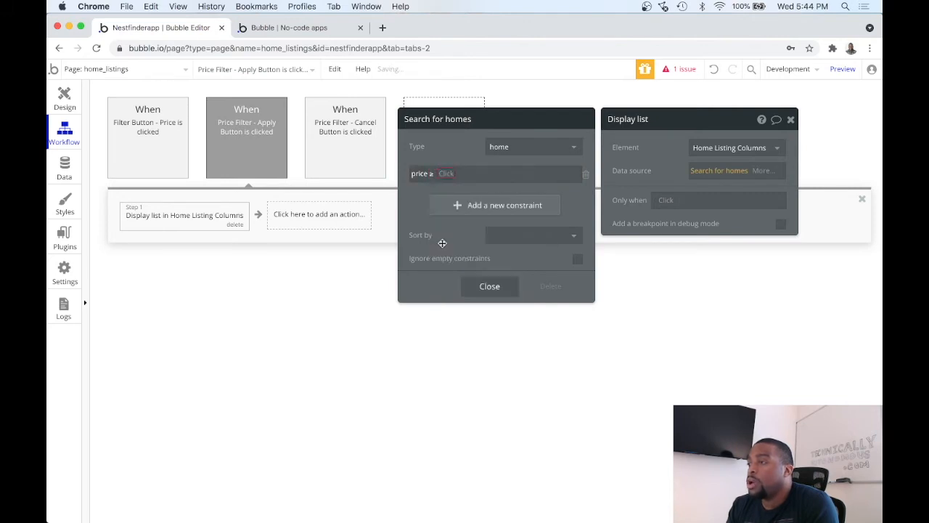
{"action": "left_click", "coordinate": [442, 174]}
{"action": "scroll", "coordinate": [476, 206], "scroll_direction": "down", "scroll_amount": 2}
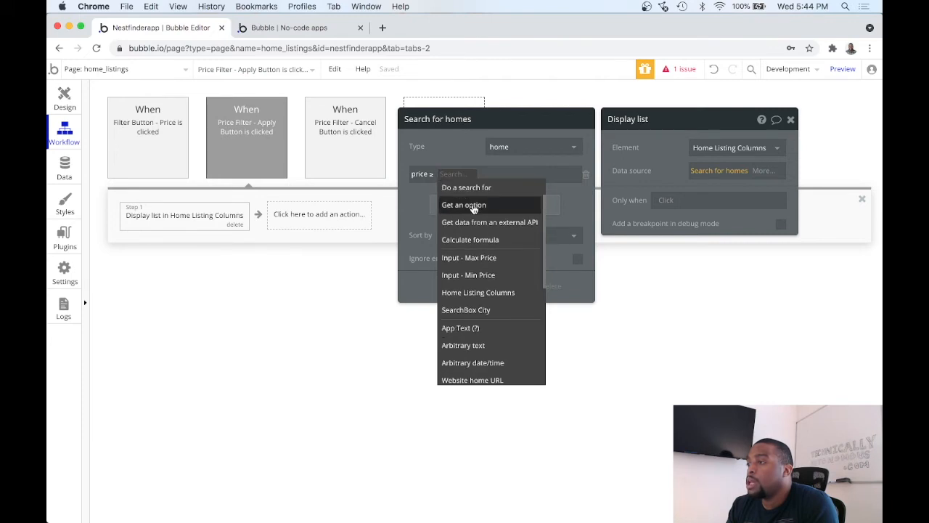
{"action": "left_click", "coordinate": [479, 274]}
{"action": "left_click", "coordinate": [527, 189]}
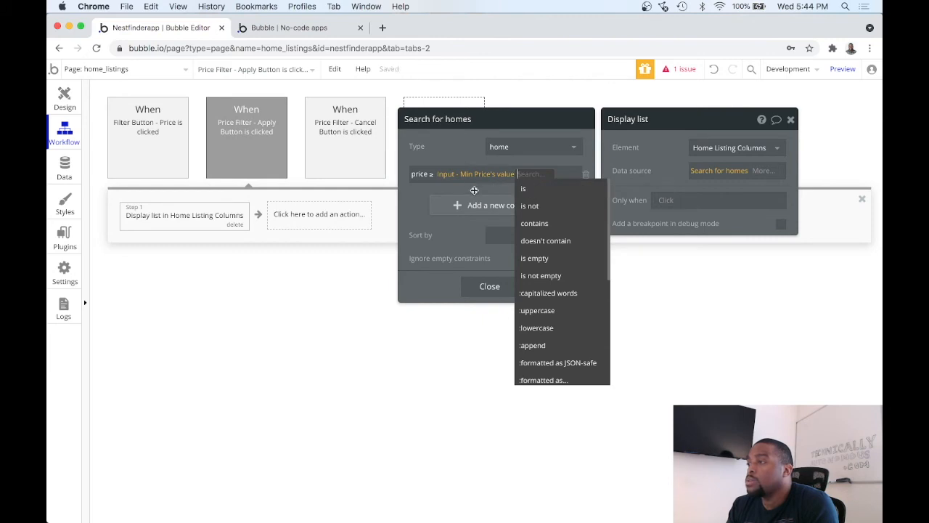
{"action": "left_click", "coordinate": [474, 190]}
Step: Examine the operators available for the Min Price value in the price constraint, looking for a suitable number conversion
{"action": "left_click", "coordinate": [527, 176]}
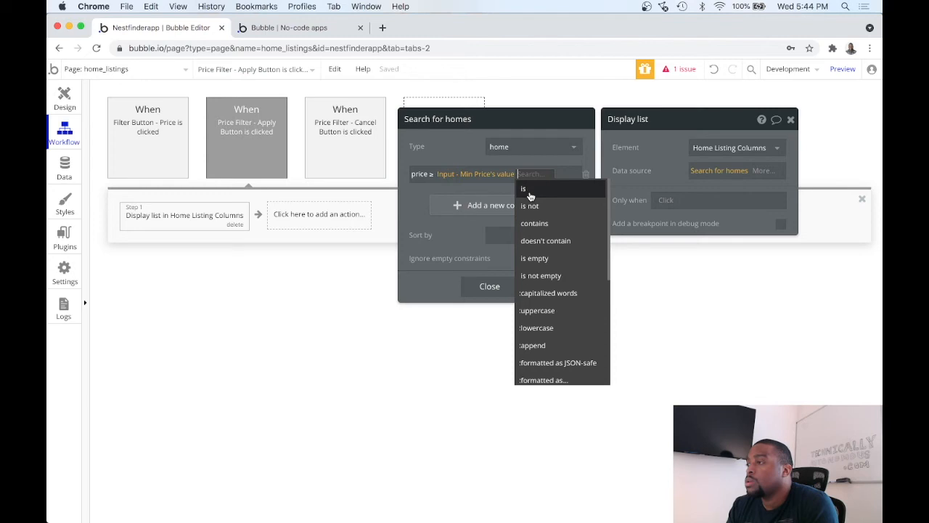
{"action": "scroll", "coordinate": [531, 203], "scroll_direction": "down", "scroll_amount": 5}
{"action": "scroll", "coordinate": [531, 207], "scroll_direction": "down", "scroll_amount": 4}
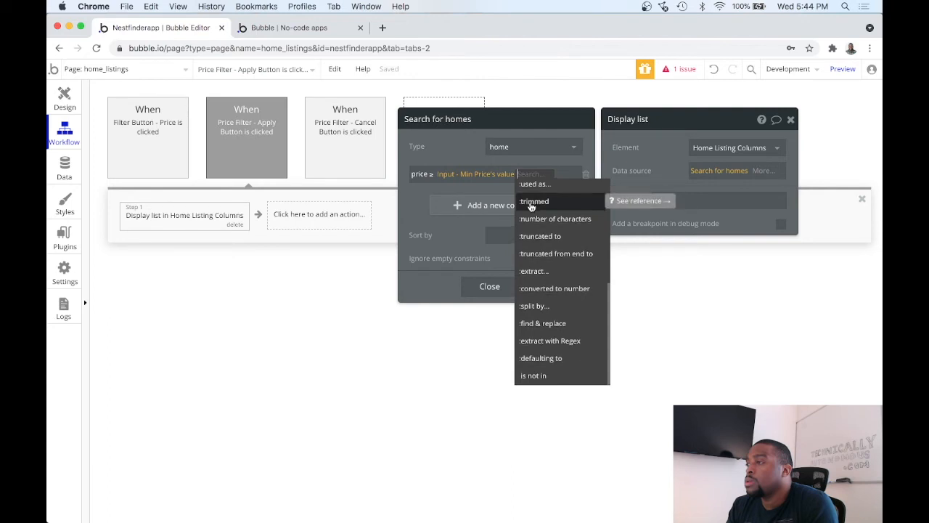
{"action": "scroll", "coordinate": [531, 207], "scroll_direction": "up", "scroll_amount": 9}
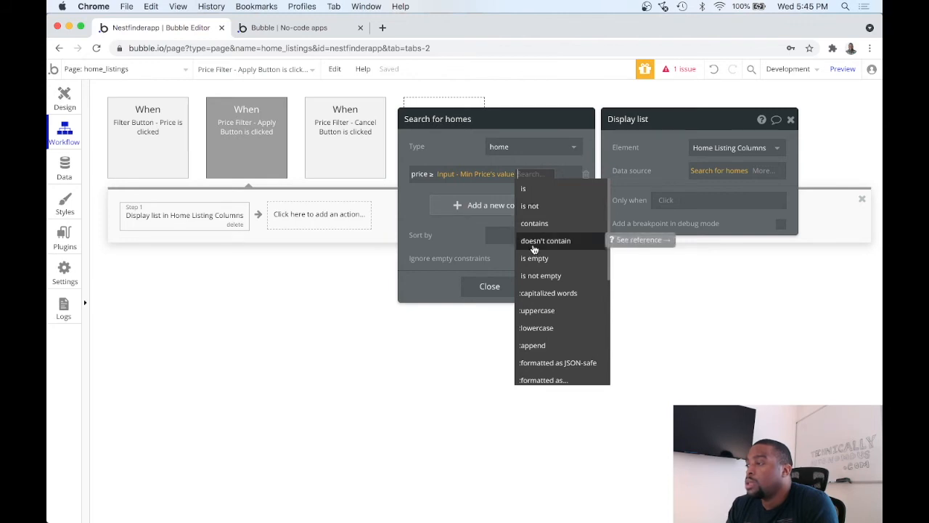
{"action": "scroll", "coordinate": [541, 239], "scroll_direction": "down", "scroll_amount": 9}
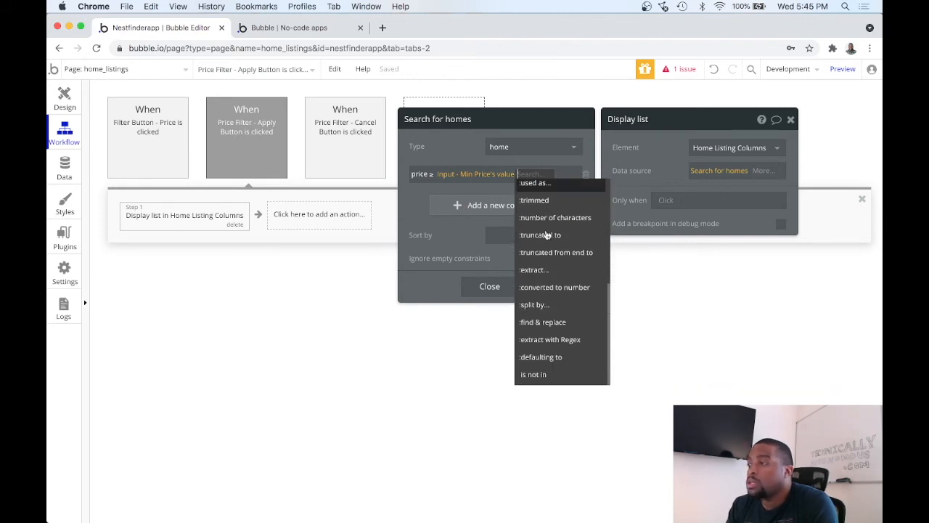
{"action": "scroll", "coordinate": [563, 268], "scroll_direction": "up", "scroll_amount": 1}
{"action": "scroll", "coordinate": [564, 268], "scroll_direction": "up", "scroll_amount": 8}
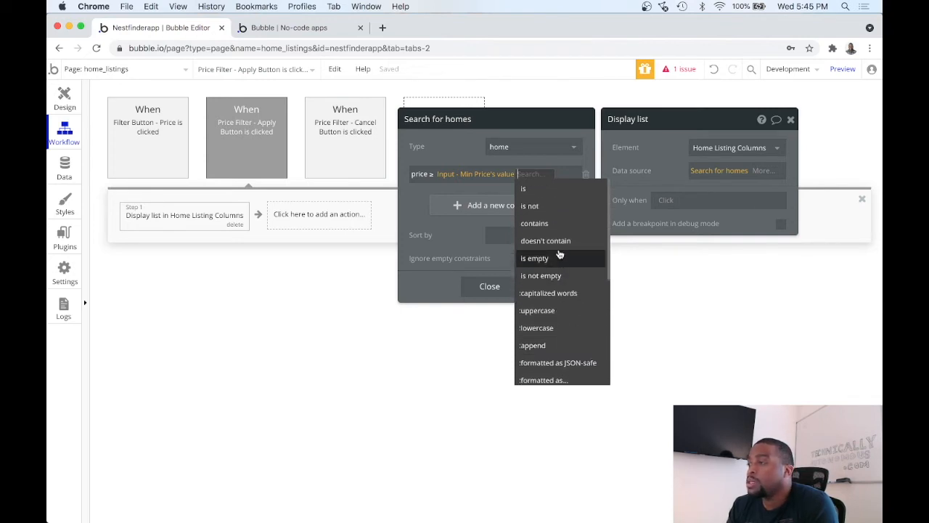
{"action": "scroll", "coordinate": [552, 251], "scroll_direction": "down", "scroll_amount": 3}
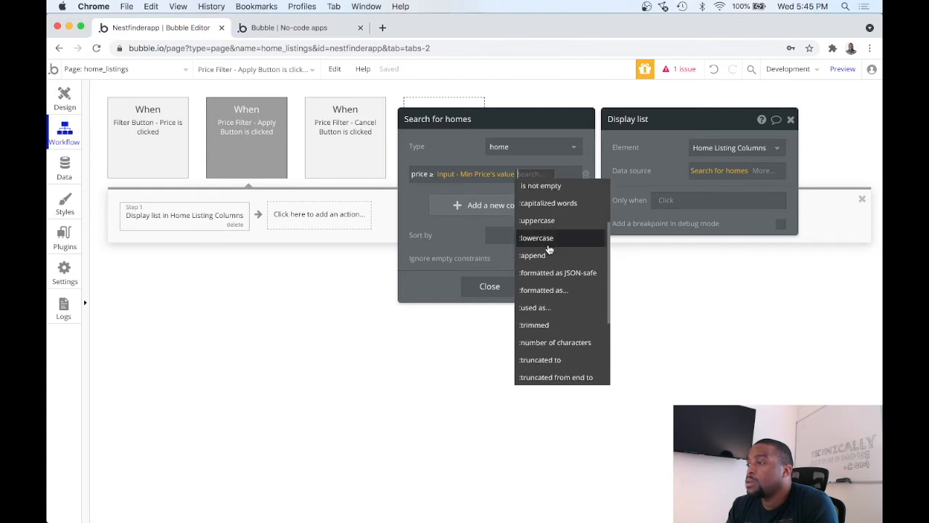
{"action": "scroll", "coordinate": [553, 264], "scroll_direction": "down", "scroll_amount": 1}
{"action": "scroll", "coordinate": [553, 265], "scroll_direction": "up", "scroll_amount": 1}
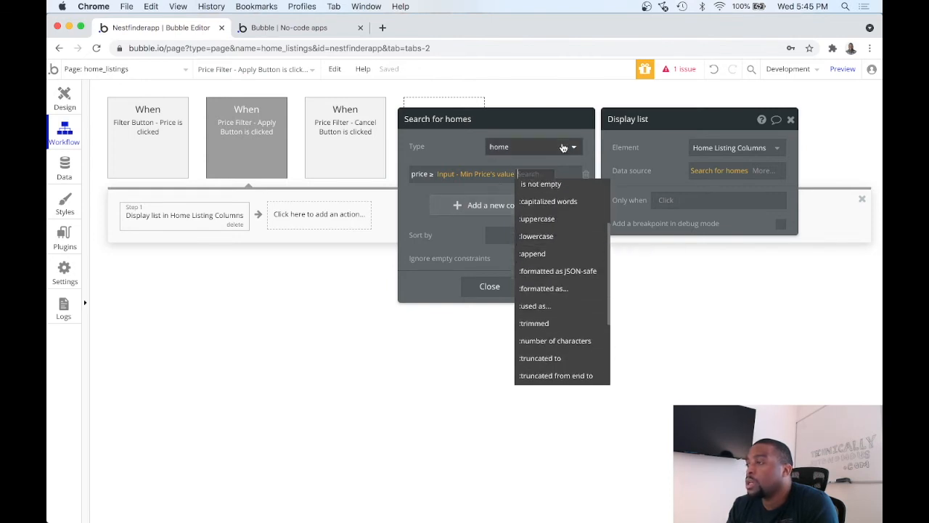
{"action": "left_click", "coordinate": [469, 140]}
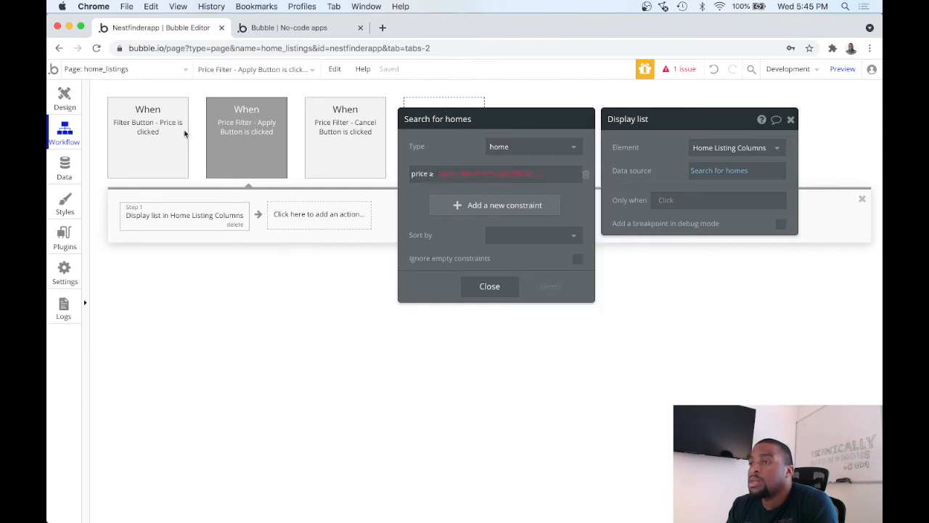
Step: Set the content format of the Min. price input in Popup - Price Filter to Integer
{"action": "left_click", "coordinate": [65, 106]}
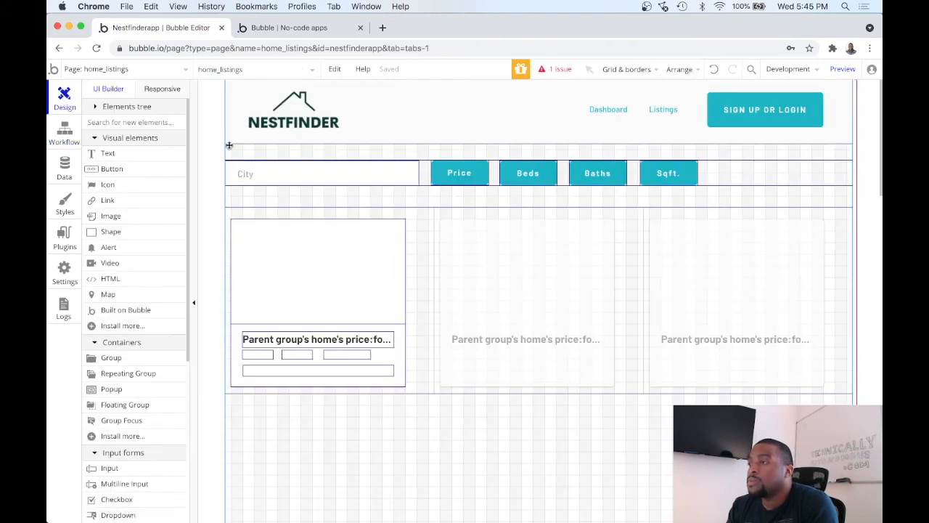
{"action": "left_click", "coordinate": [266, 71]}
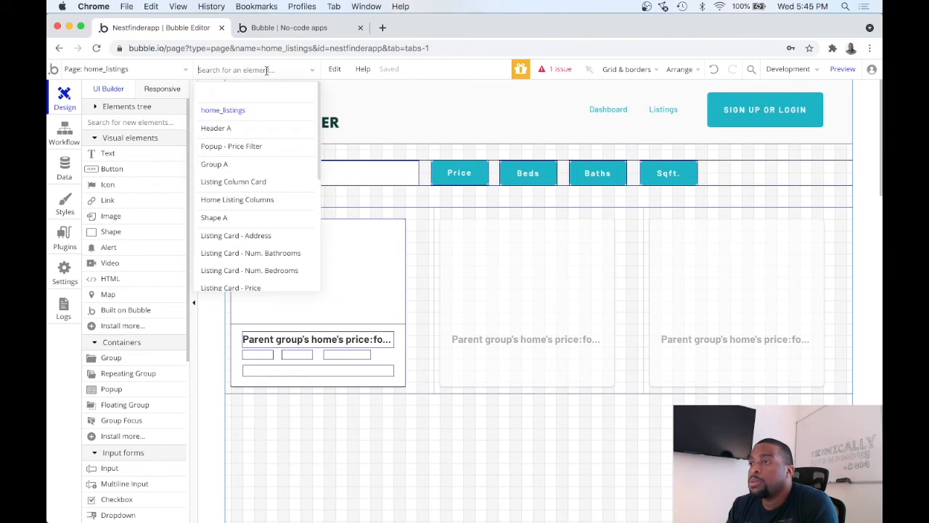
{"action": "left_click", "coordinate": [268, 147]}
{"action": "left_click", "coordinate": [477, 226]}
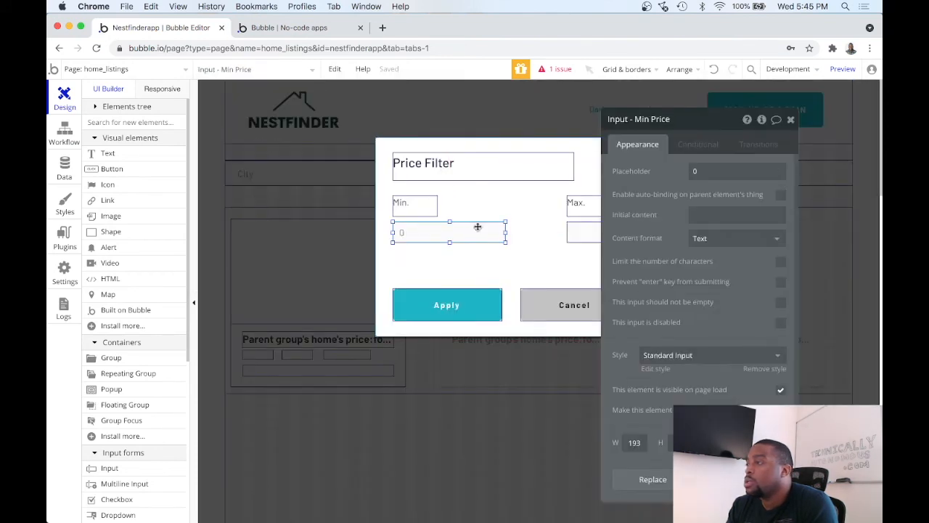
{"action": "left_click", "coordinate": [709, 238]}
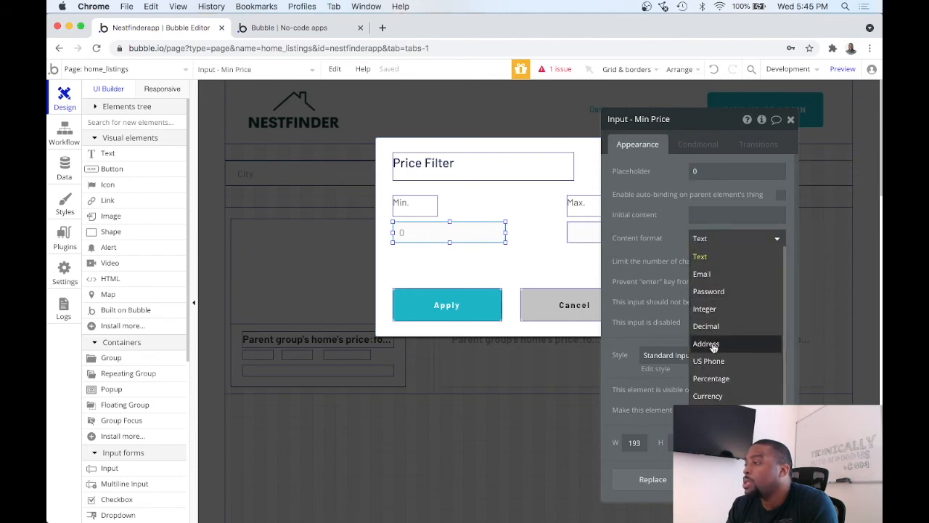
{"action": "scroll", "coordinate": [713, 348], "scroll_direction": "down", "scroll_amount": 1}
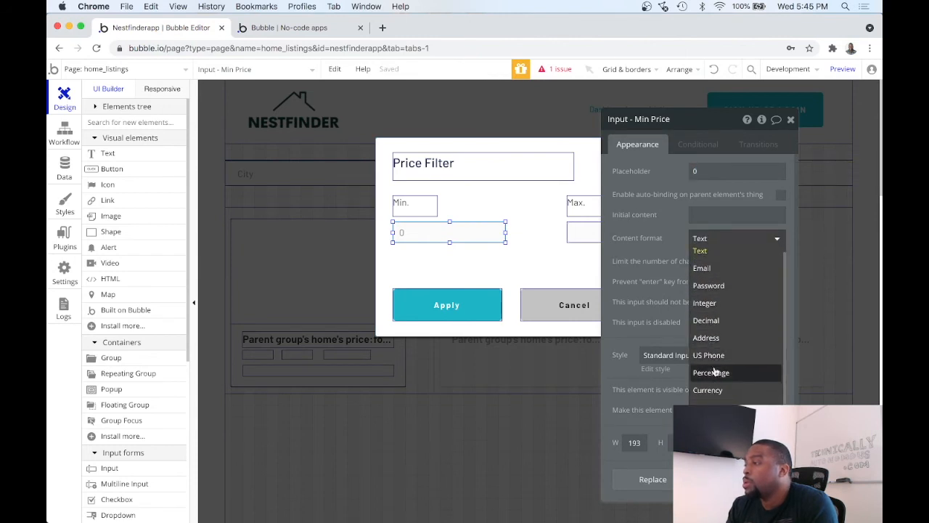
{"action": "scroll", "coordinate": [735, 287], "scroll_direction": "up", "scroll_amount": 1}
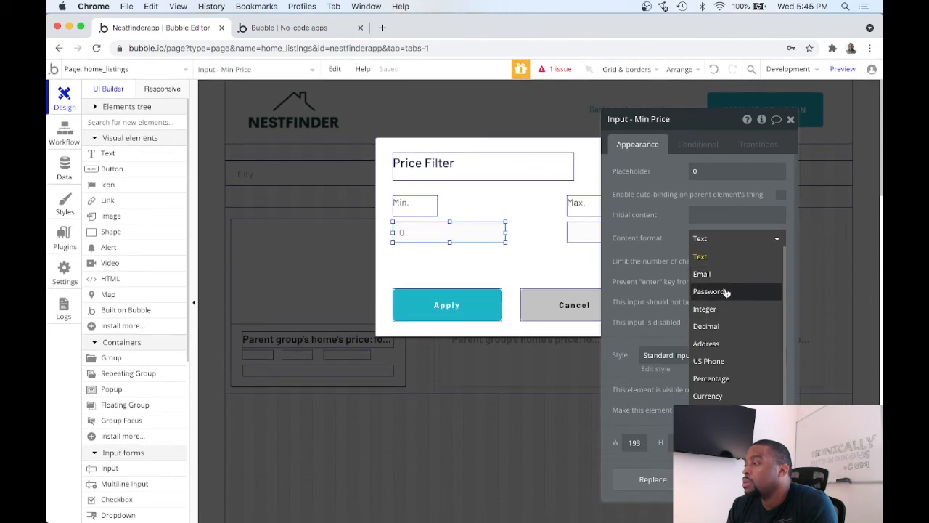
{"action": "left_click", "coordinate": [721, 311]}
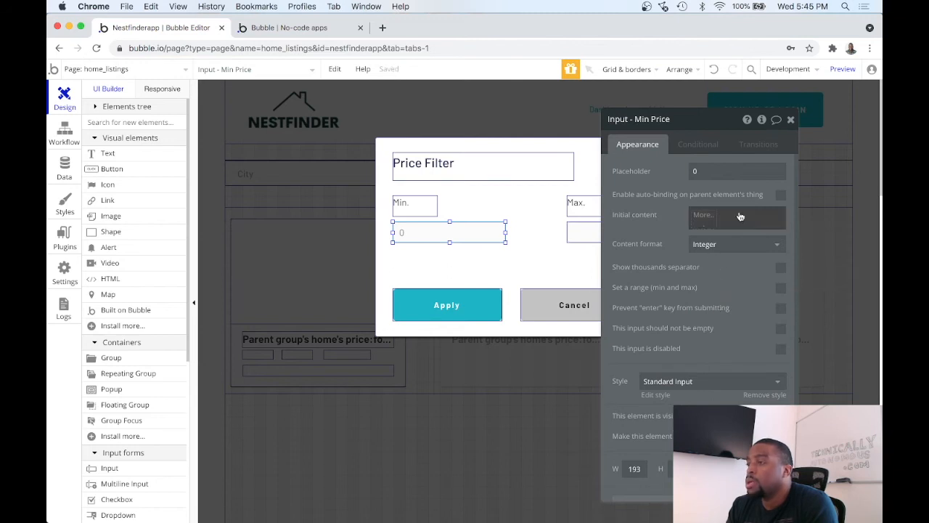
{"action": "left_click", "coordinate": [791, 119]}
Step: Set the content format of the Max. price input in the price filter popup to Integer
{"action": "double_click", "coordinate": [656, 232]}
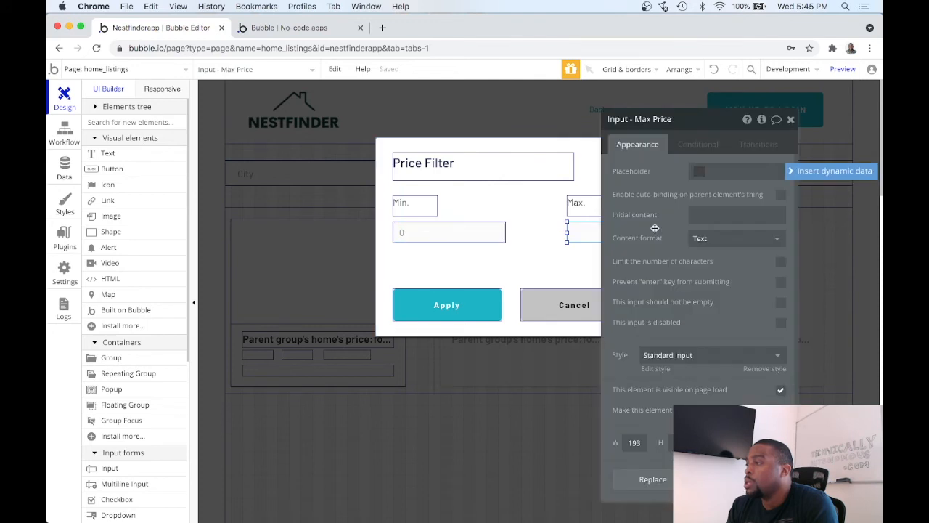
{"action": "left_click", "coordinate": [730, 242]}
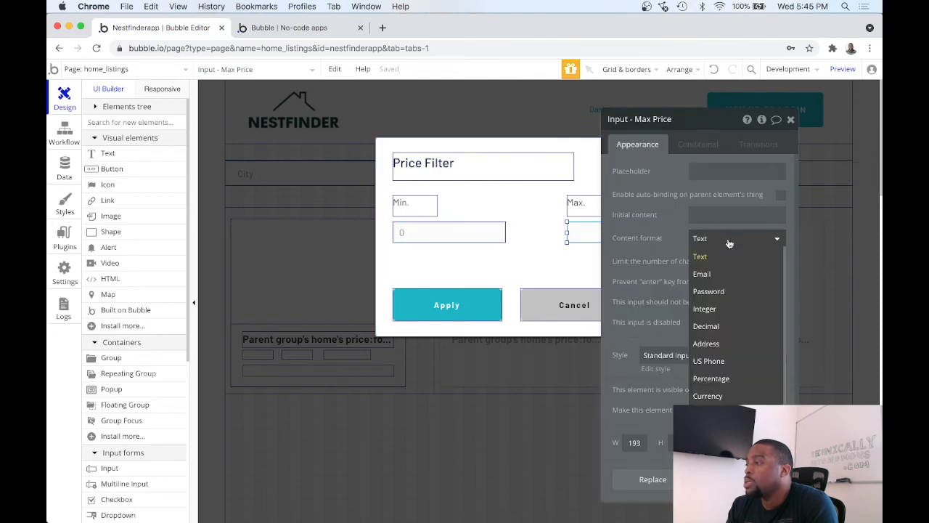
{"action": "left_click", "coordinate": [724, 306]}
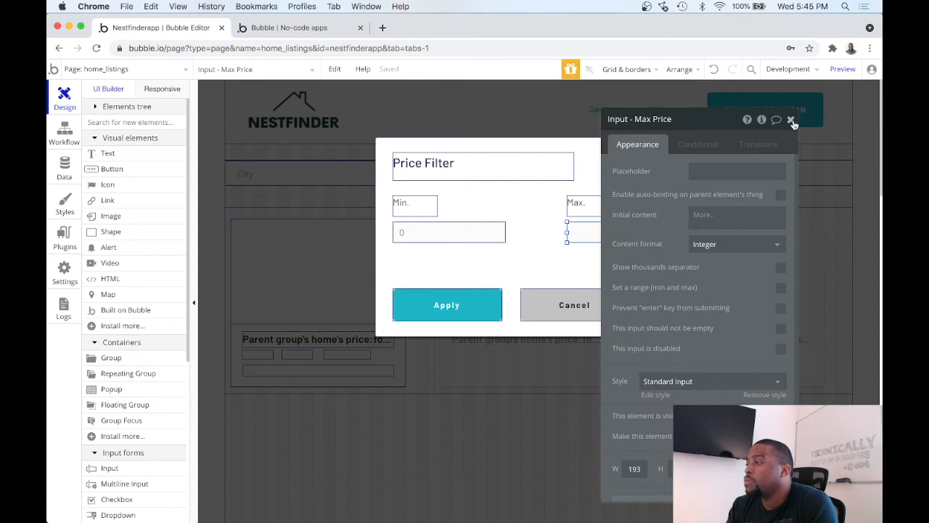
{"action": "left_click", "coordinate": [791, 120]}
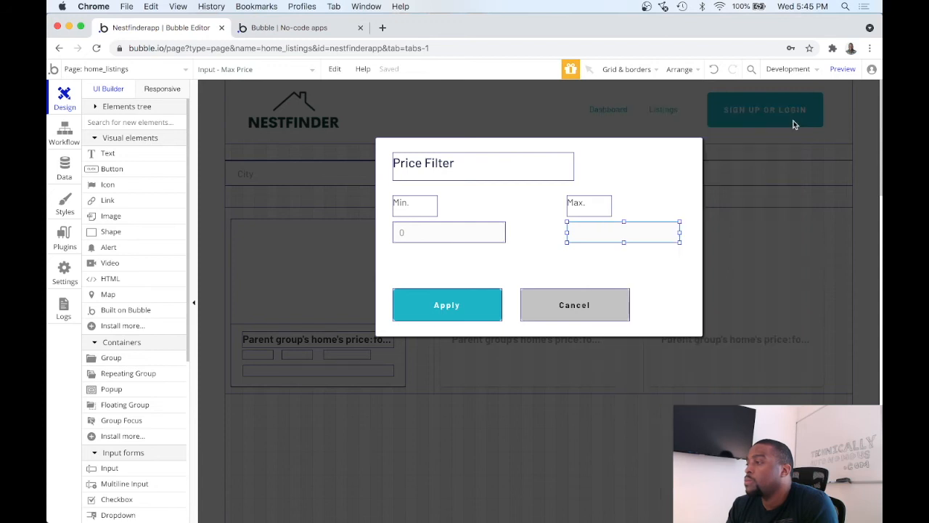
{"action": "left_click", "coordinate": [283, 227]}
Step: Return to the Apply button's workflow and open the home search used by its Display list action
{"action": "left_click", "coordinate": [64, 134]}
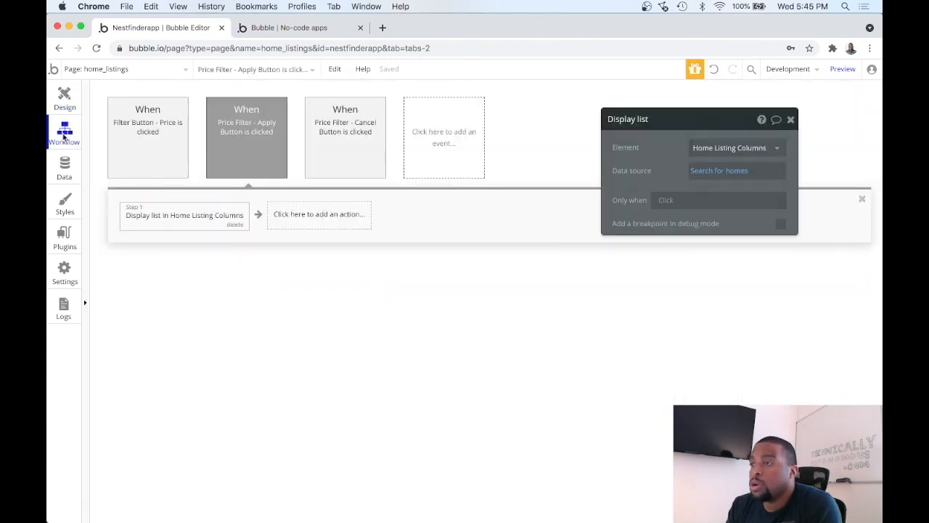
{"action": "mouse_move", "coordinate": [173, 167]}
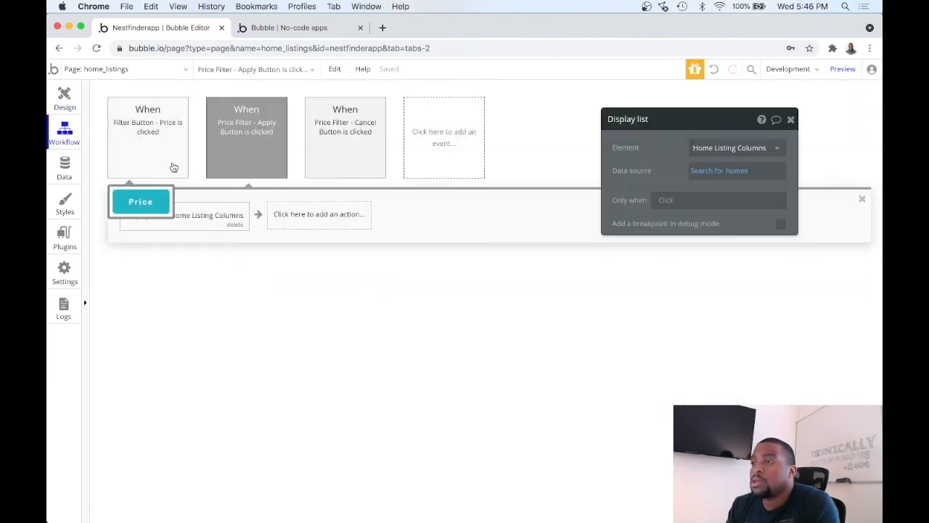
{"action": "left_click", "coordinate": [173, 167]}
{"action": "mouse_move", "coordinate": [310, 143]}
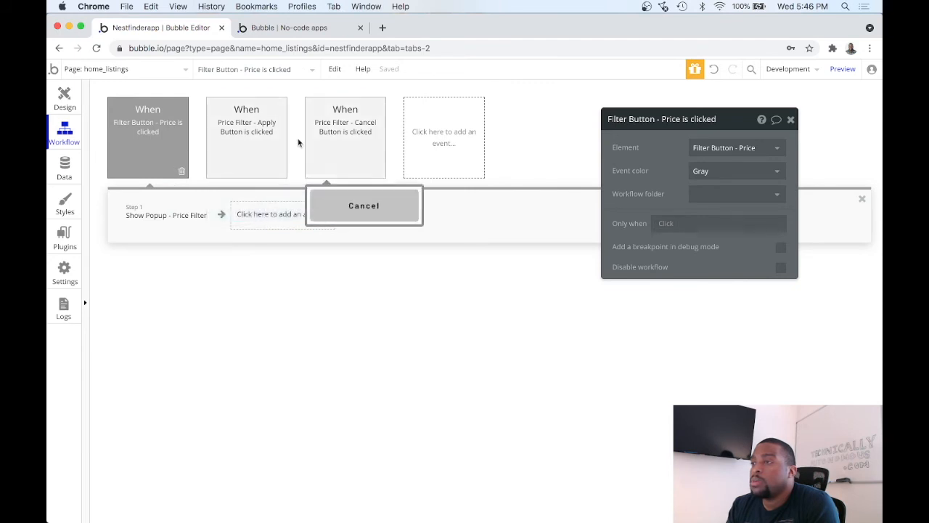
{"action": "left_click", "coordinate": [236, 137]}
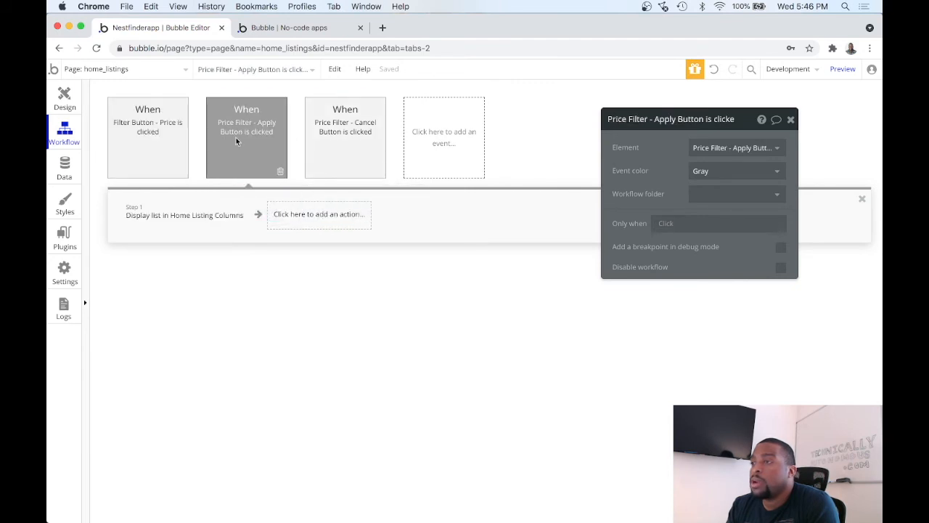
{"action": "left_click", "coordinate": [207, 216]}
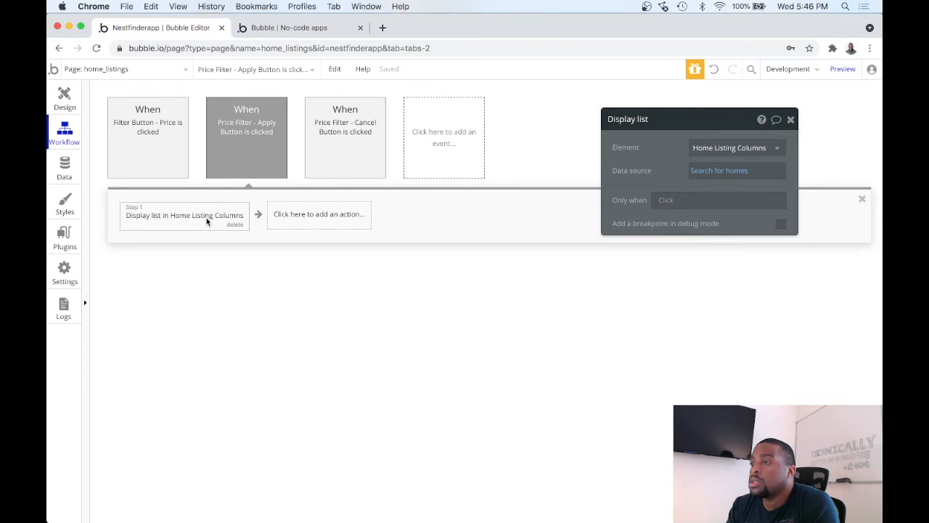
{"action": "left_click", "coordinate": [740, 174]}
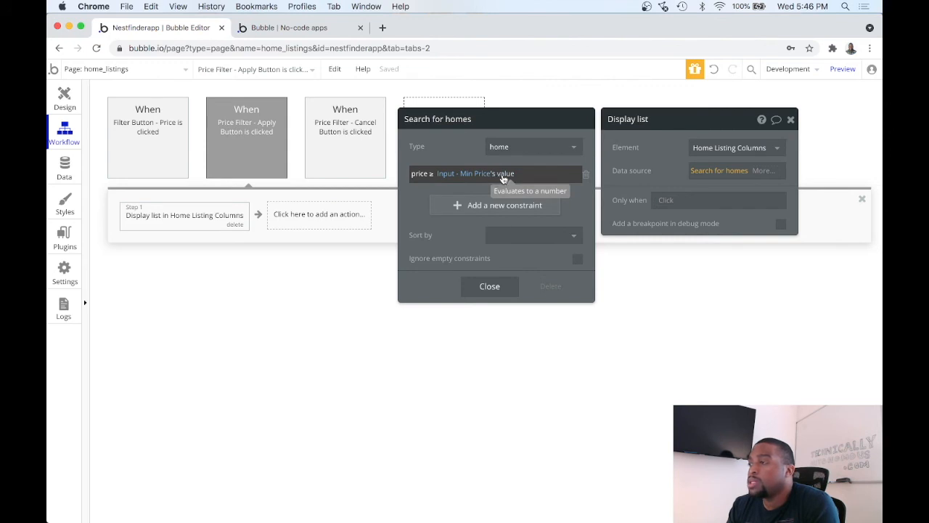
Step: Add a constraint price ≤ Input - Max Price's value to the home search, enable ignoring empty constraints, and close the search settings
{"action": "left_click", "coordinate": [514, 206]}
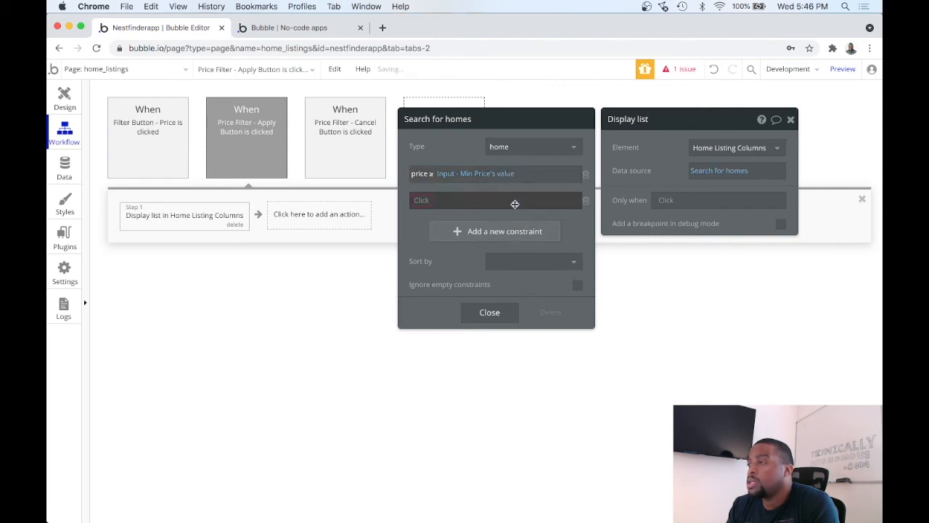
{"action": "left_click", "coordinate": [424, 202]}
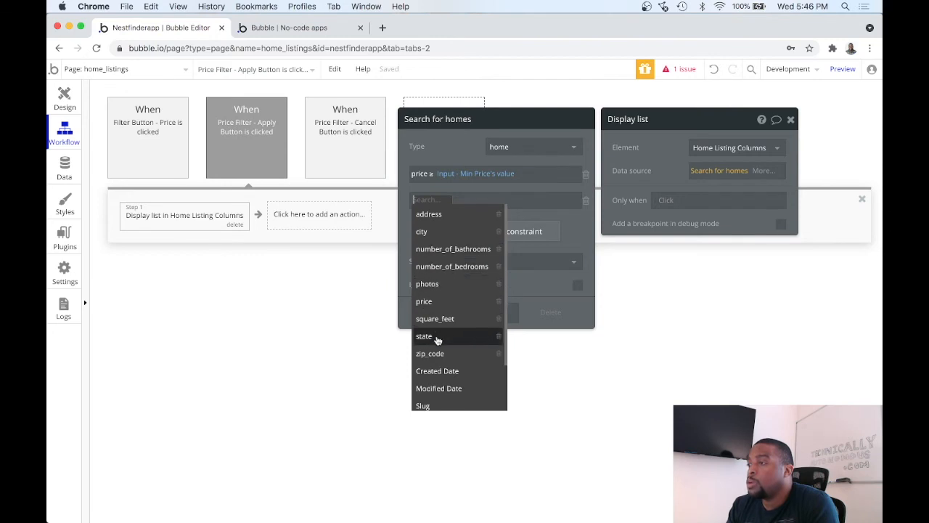
{"action": "left_click", "coordinate": [441, 302]}
{"action": "left_click", "coordinate": [440, 202]}
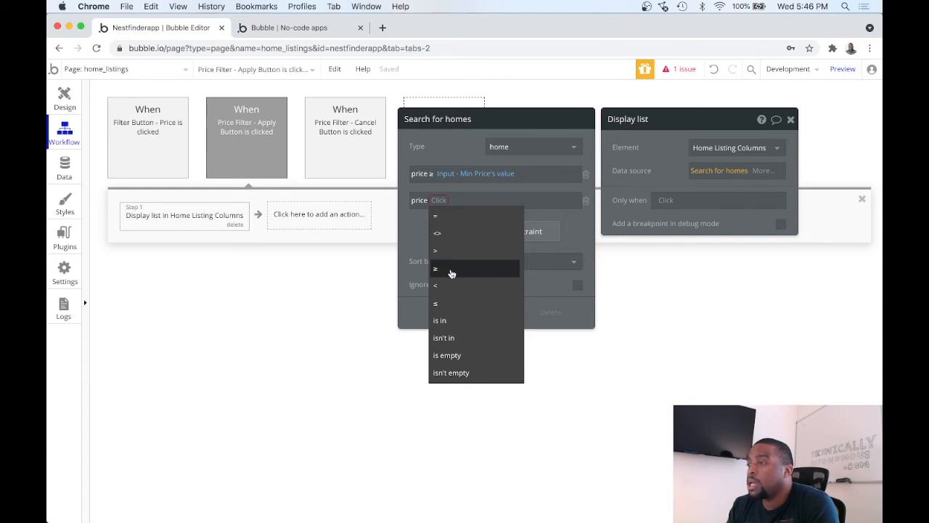
{"action": "left_click", "coordinate": [443, 304]}
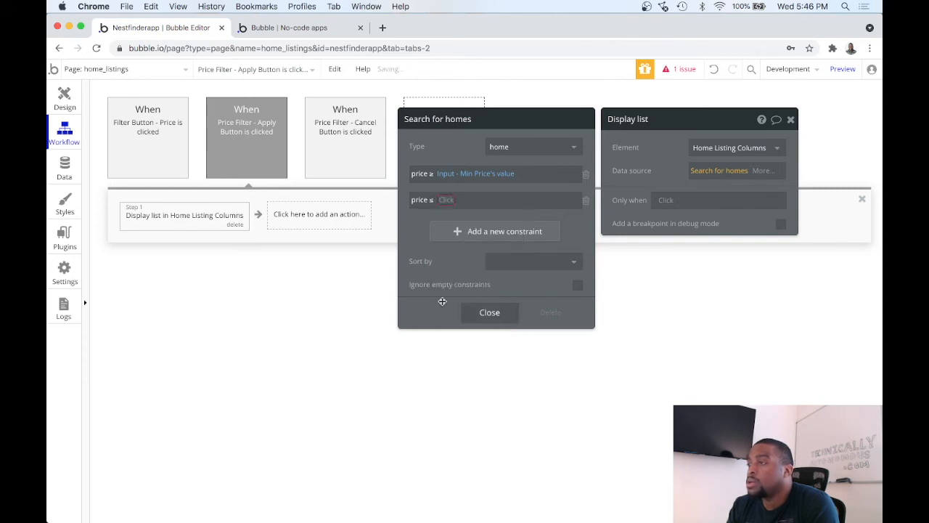
{"action": "left_click", "coordinate": [442, 200]}
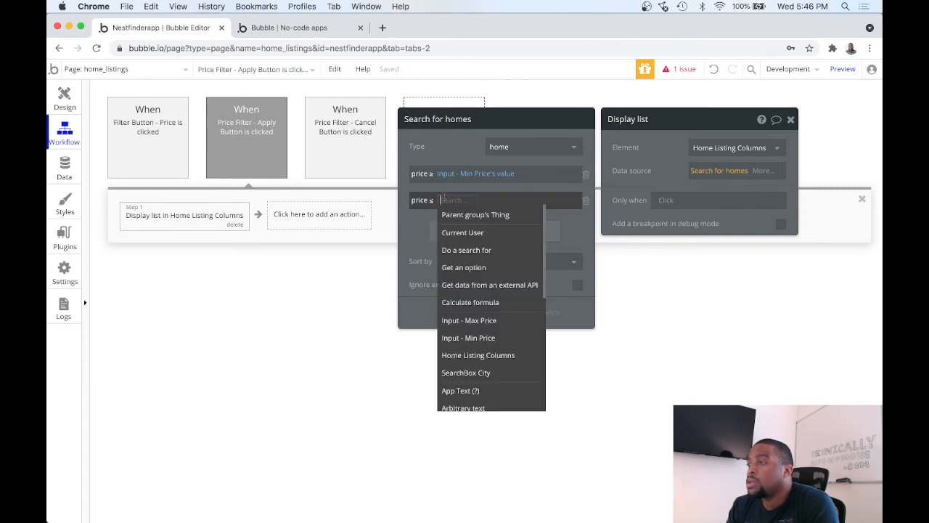
{"action": "left_click", "coordinate": [488, 324]}
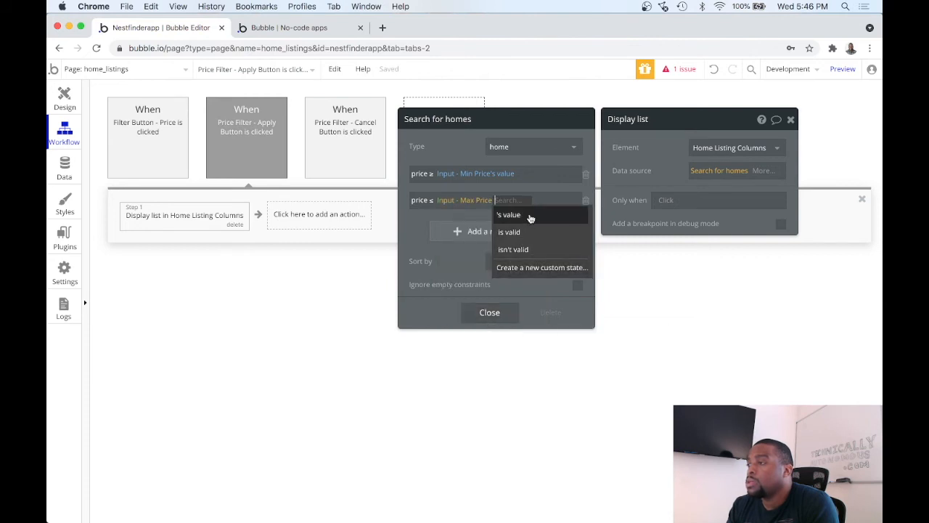
{"action": "left_click", "coordinate": [531, 216]}
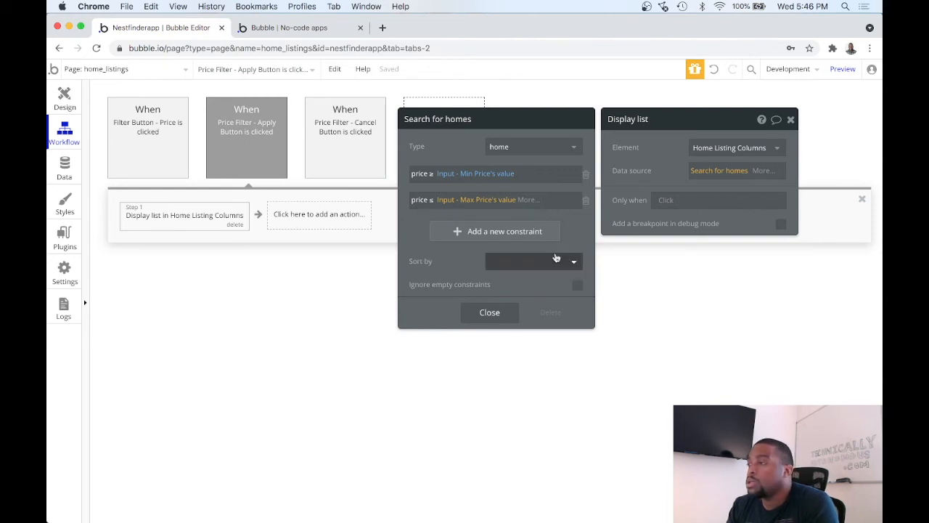
{"action": "left_click", "coordinate": [578, 287]}
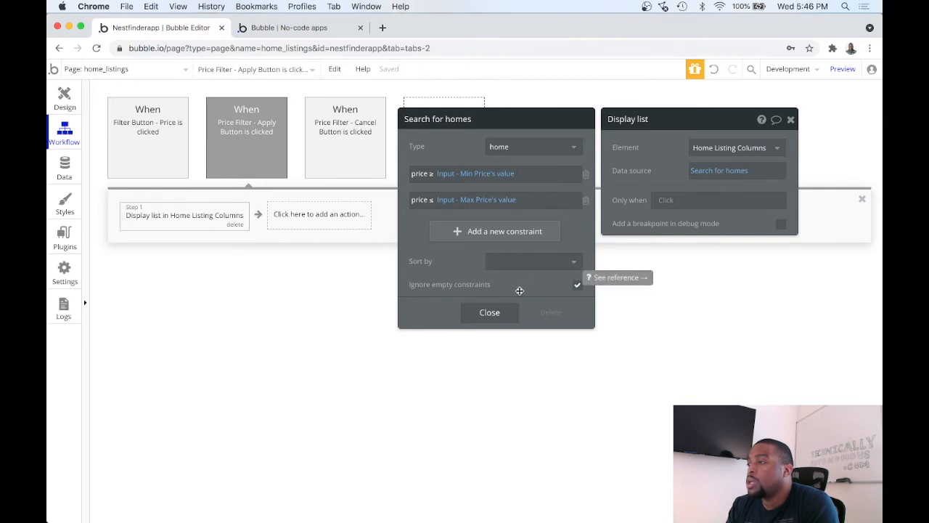
{"action": "left_click", "coordinate": [490, 313]}
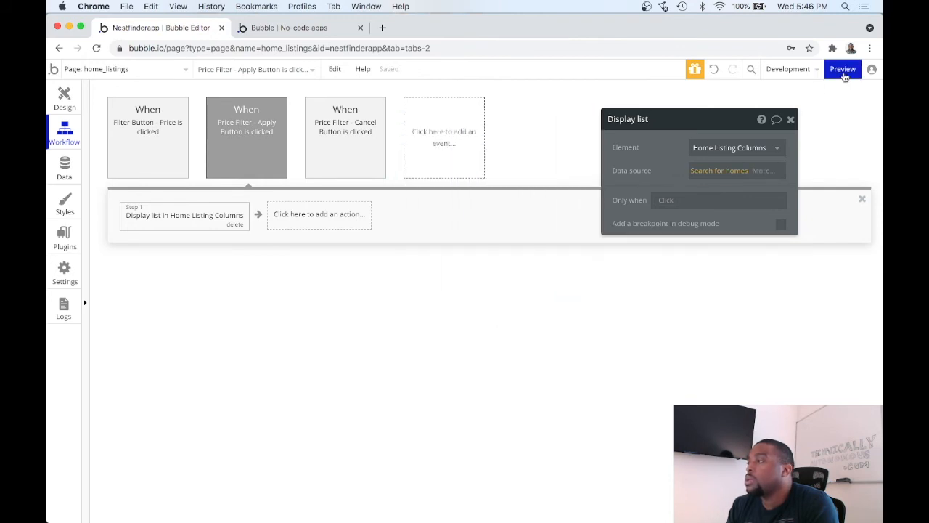
Step: Preview the home_listings page and examine the prices of the unfiltered homes to choose a range for testing
{"action": "left_click", "coordinate": [840, 70]}
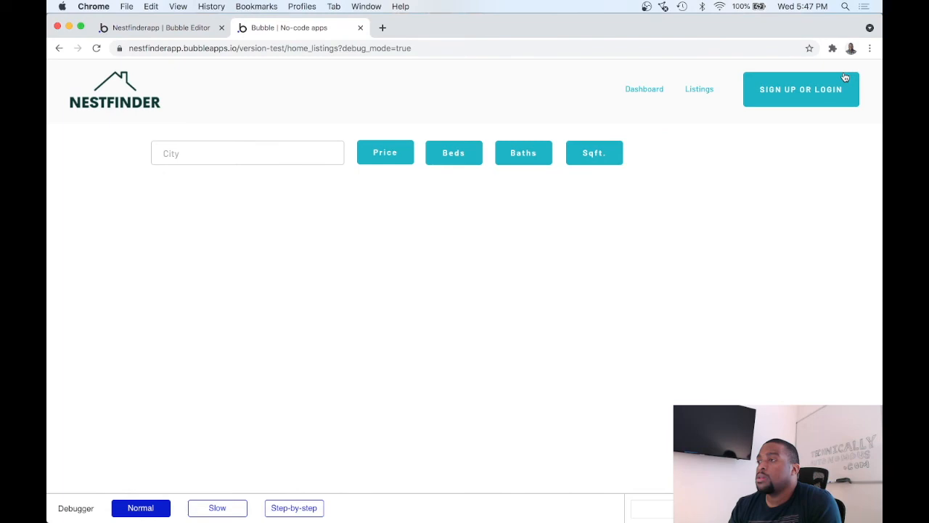
{"action": "scroll", "coordinate": [603, 189], "scroll_direction": "down", "scroll_amount": 5}
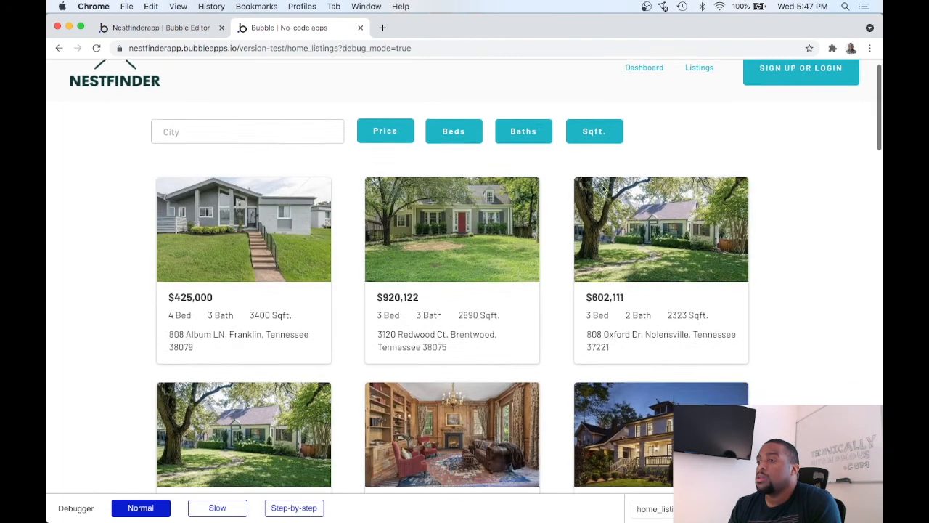
{"action": "scroll", "coordinate": [602, 189], "scroll_direction": "down", "scroll_amount": 1}
{"action": "scroll", "coordinate": [603, 188], "scroll_direction": "up", "scroll_amount": 1}
{"action": "scroll", "coordinate": [602, 188], "scroll_direction": "down", "scroll_amount": 3}
{"action": "scroll", "coordinate": [603, 188], "scroll_direction": "up", "scroll_amount": 3}
{"action": "scroll", "coordinate": [603, 189], "scroll_direction": "down", "scroll_amount": 4}
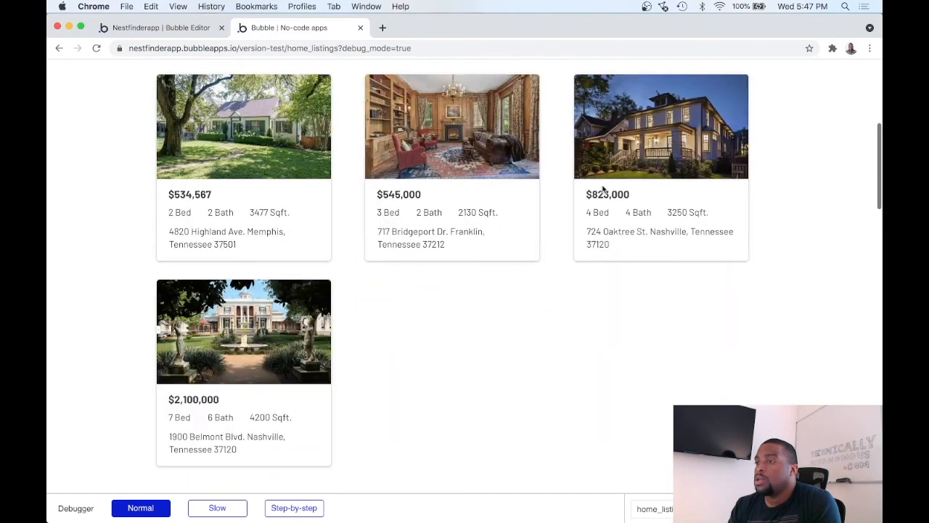
{"action": "scroll", "coordinate": [603, 189], "scroll_direction": "up", "scroll_amount": 3}
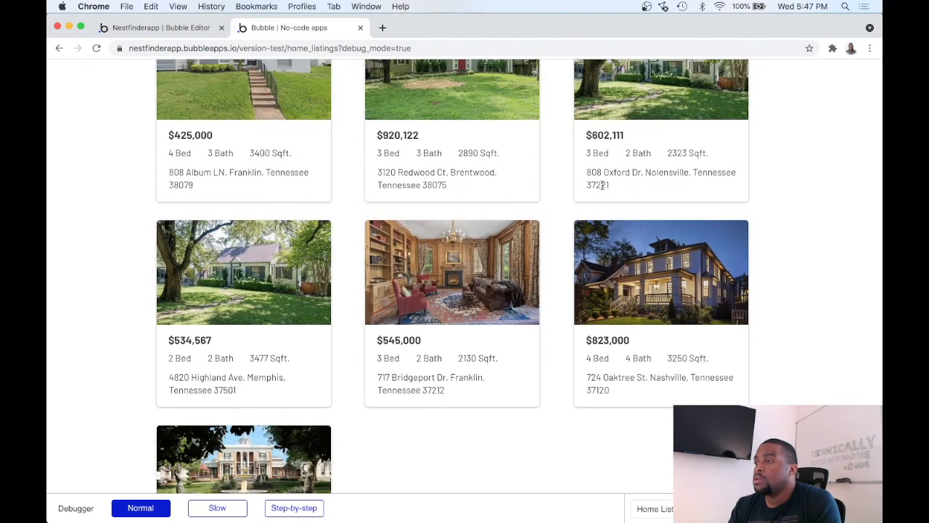
{"action": "scroll", "coordinate": [602, 185], "scroll_direction": "down", "scroll_amount": 3}
{"action": "scroll", "coordinate": [602, 185], "scroll_direction": "up", "scroll_amount": 3}
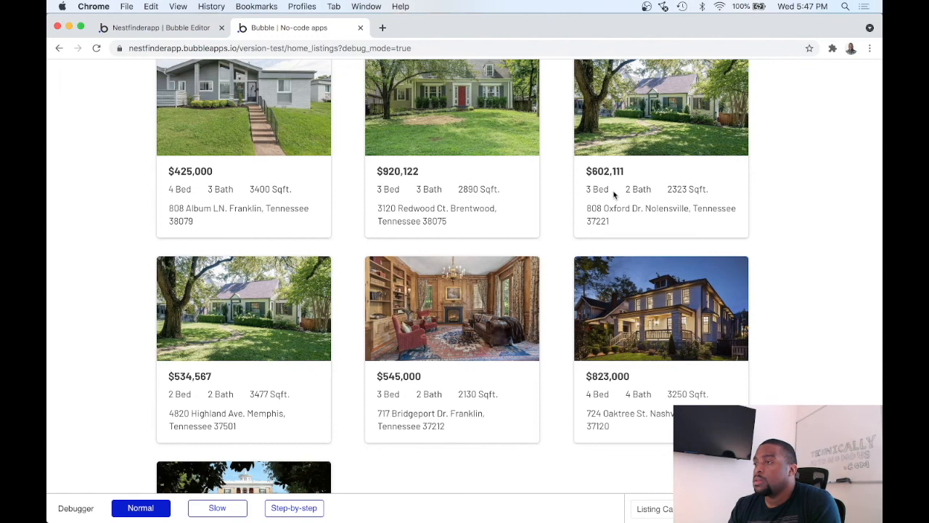
{"action": "scroll", "coordinate": [614, 194], "scroll_direction": "down", "scroll_amount": 2}
{"action": "scroll", "coordinate": [614, 190], "scroll_direction": "down", "scroll_amount": 1}
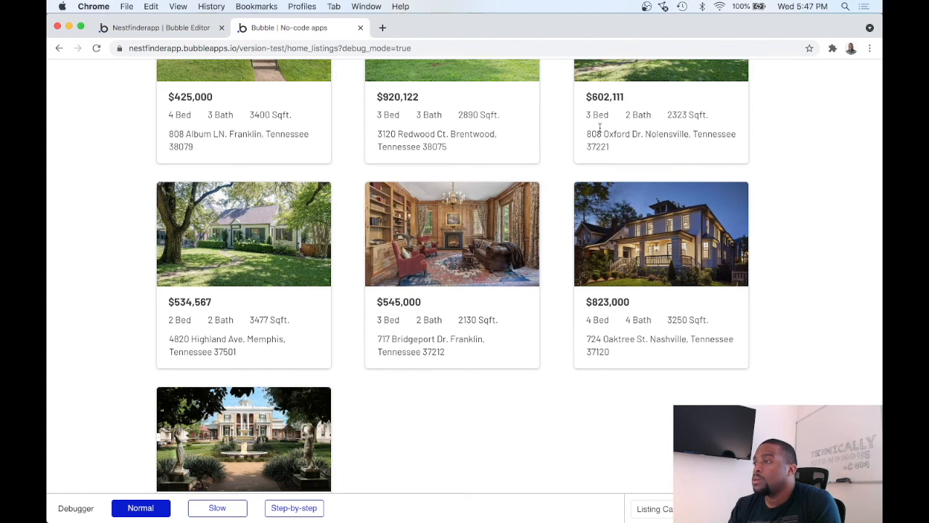
{"action": "scroll", "coordinate": [511, 143], "scroll_direction": "down", "scroll_amount": 2}
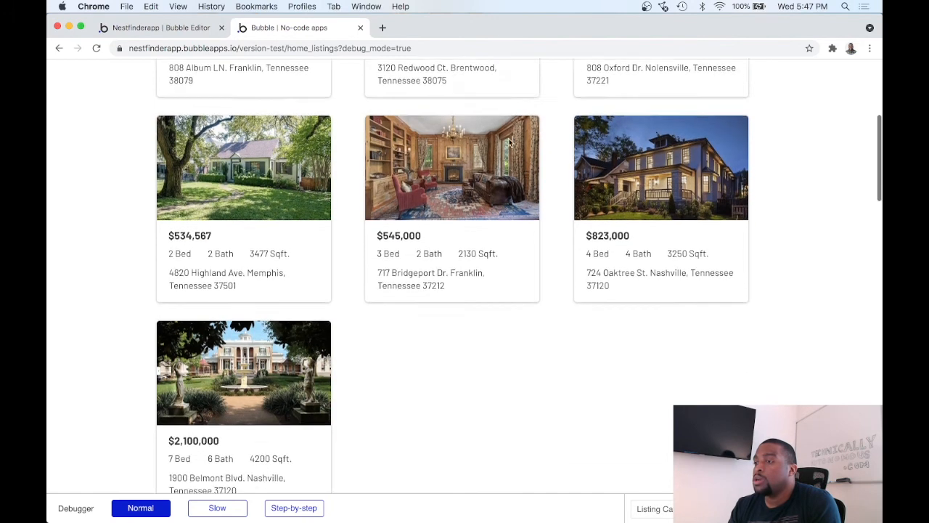
{"action": "scroll", "coordinate": [508, 141], "scroll_direction": "up", "scroll_amount": 2}
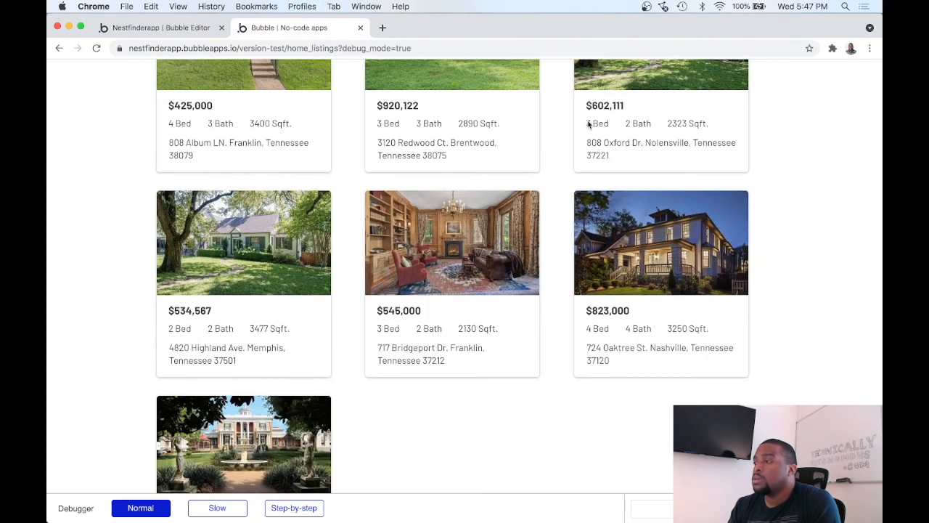
{"action": "scroll", "coordinate": [491, 138], "scroll_direction": "up", "scroll_amount": 2}
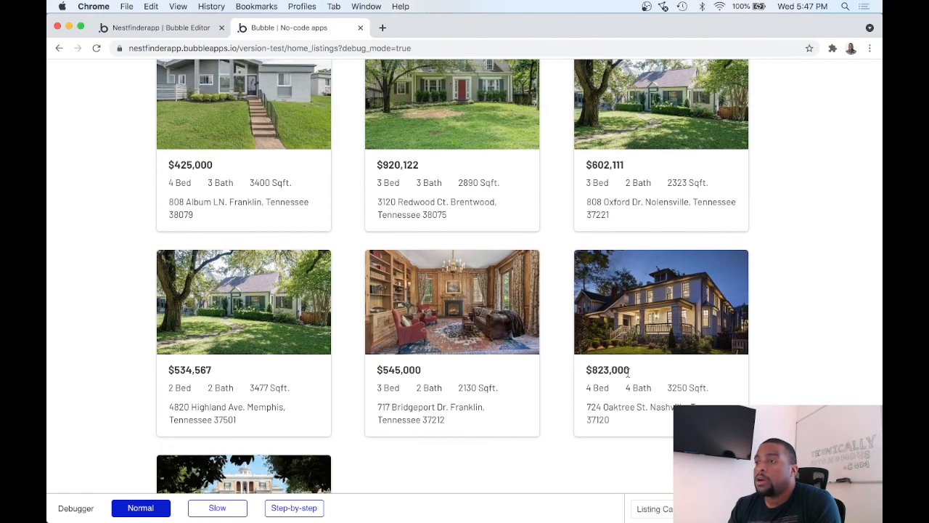
{"action": "scroll", "coordinate": [573, 374], "scroll_direction": "down", "scroll_amount": 2}
{"action": "scroll", "coordinate": [573, 375], "scroll_direction": "up", "scroll_amount": 6}
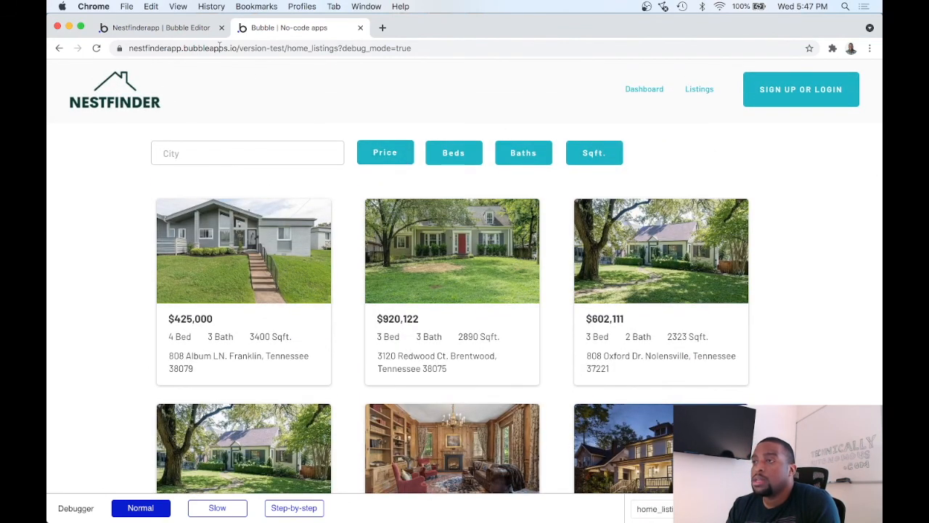
Step: Test the price filter in the preview with Min. 600000 and Max. 1000000, apply it, and dismiss the popup with Cancel
{"action": "left_click", "coordinate": [379, 150]}
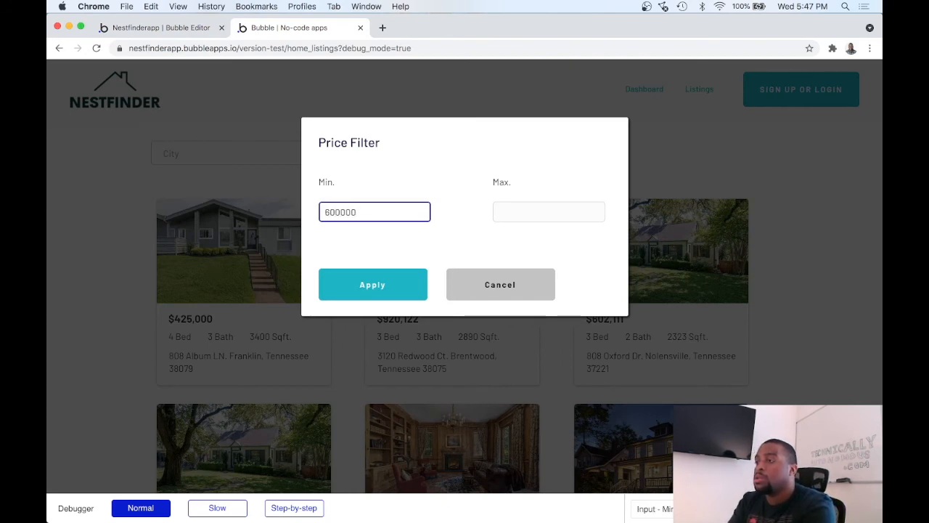
{"action": "left_click", "coordinate": [516, 215]}
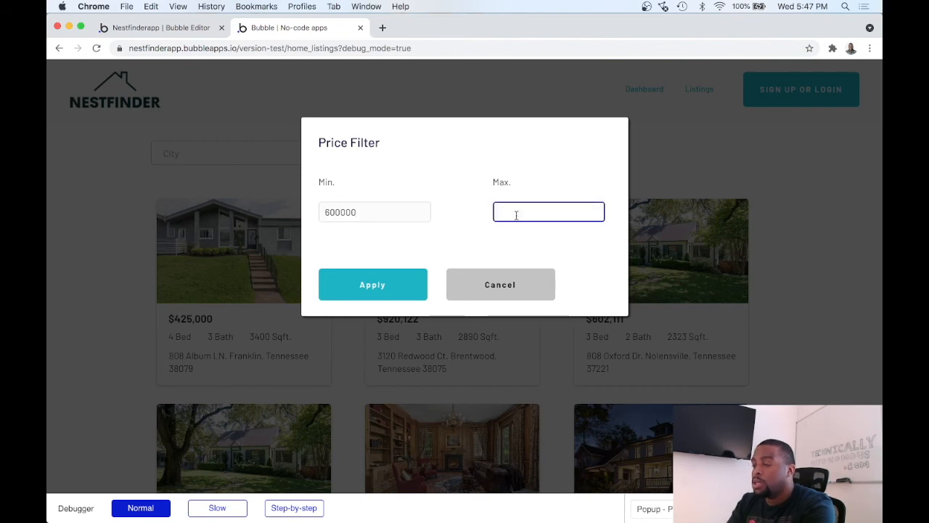
{"action": "type", "text": "1000"}
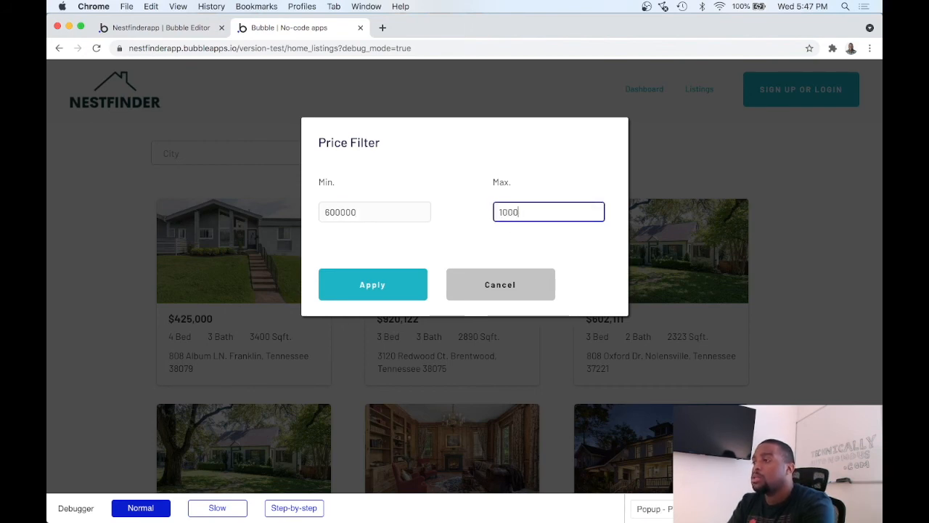
{"action": "type", "text": "000"}
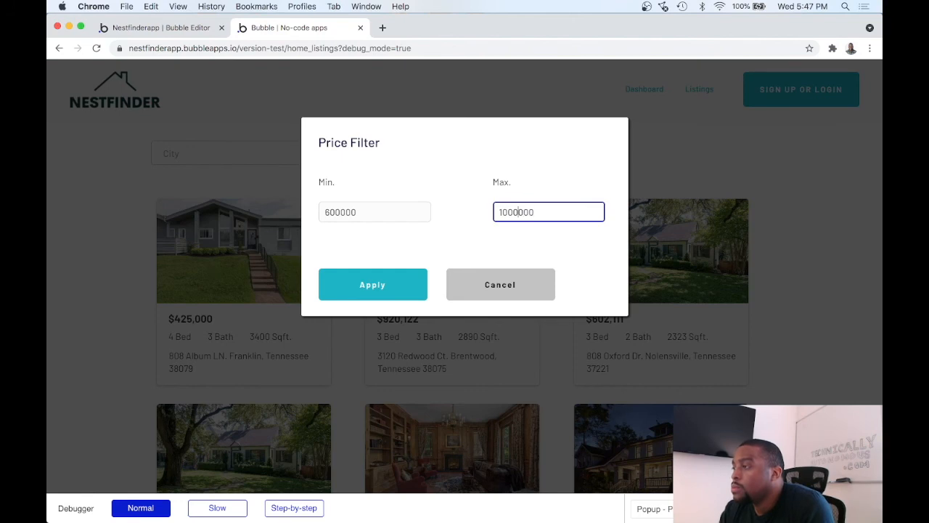
{"action": "left_click", "coordinate": [479, 236]}
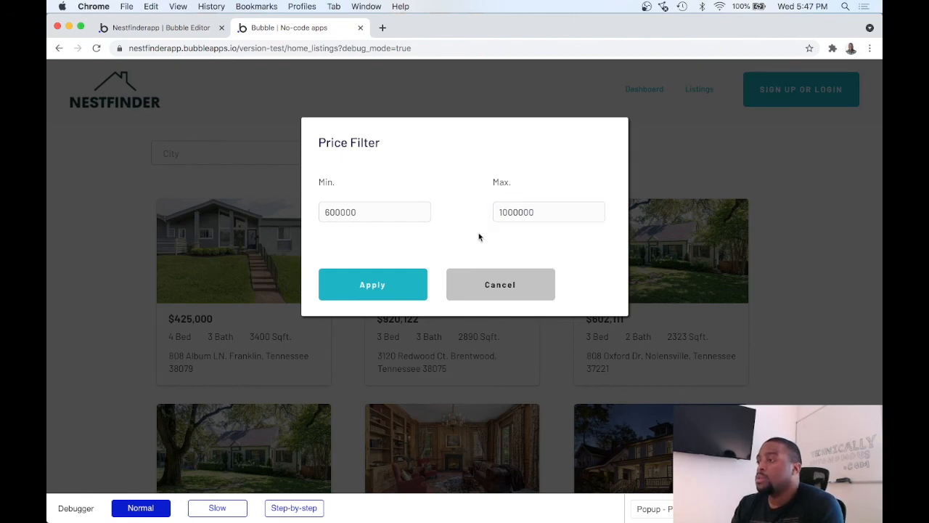
{"action": "left_click", "coordinate": [393, 290]}
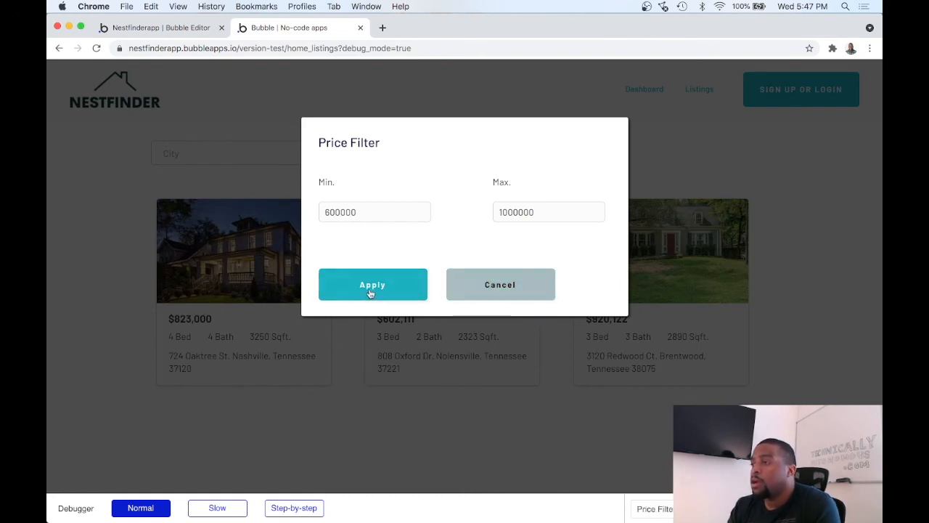
{"action": "left_click", "coordinate": [461, 285]}
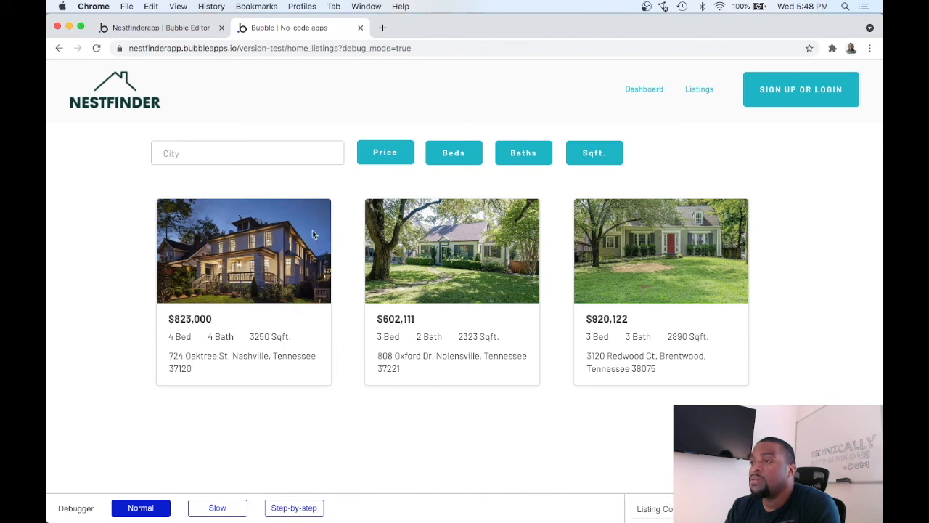
Step: Return to the editor and add a Hide action for Popup - Price Filter as step 2 of the Apply button's workflow
{"action": "left_click", "coordinate": [182, 29]}
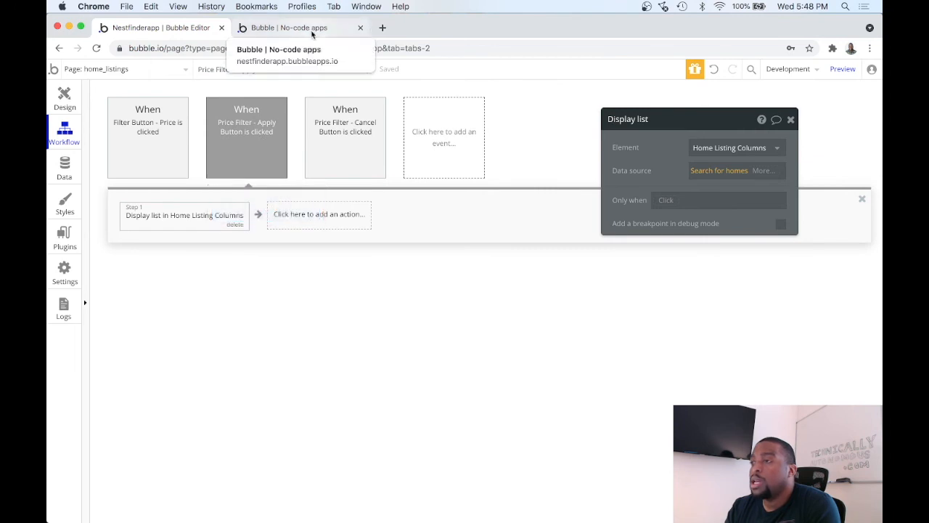
{"action": "mouse_move", "coordinate": [269, 161]}
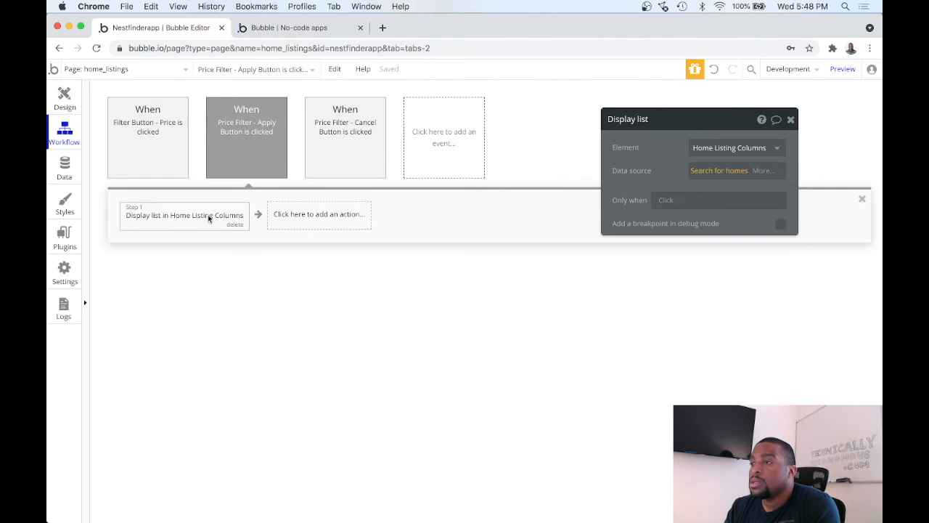
{"action": "left_click", "coordinate": [320, 221]}
{"action": "mouse_move", "coordinate": [315, 318]}
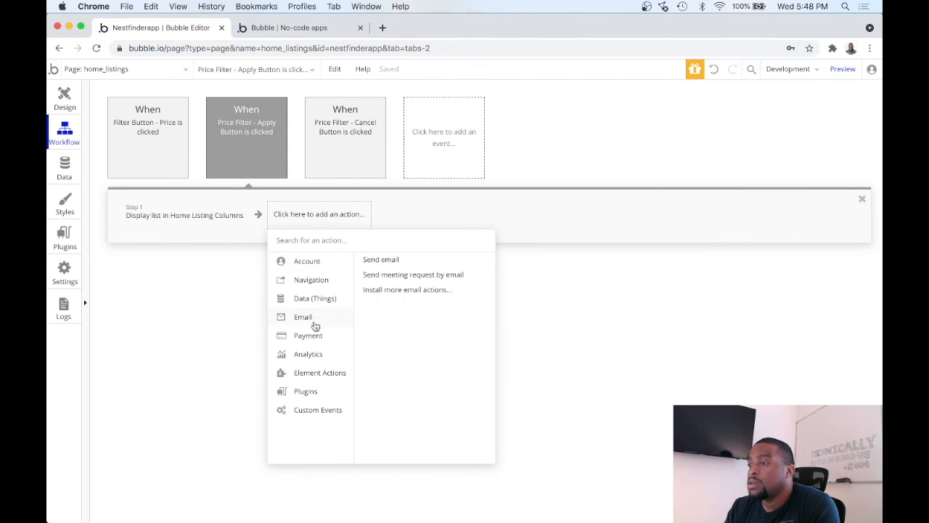
{"action": "mouse_move", "coordinate": [319, 373]}
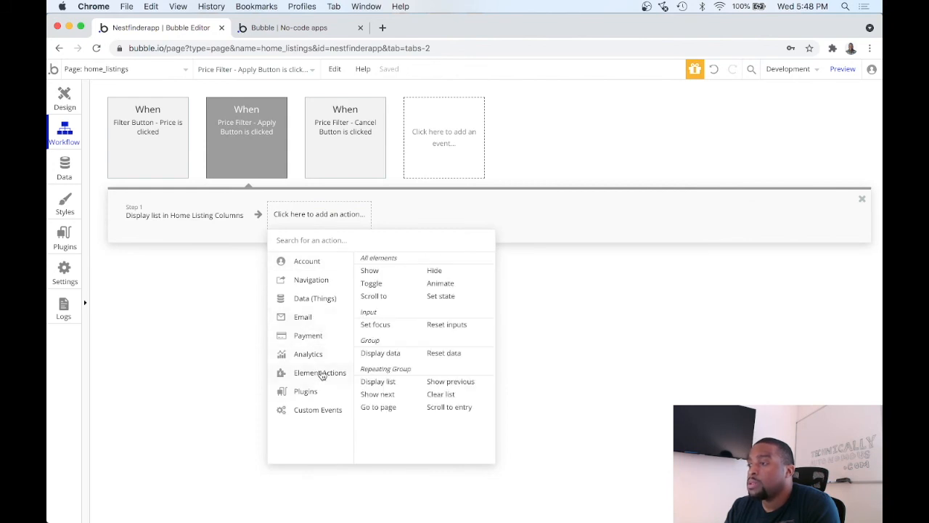
{"action": "left_click", "coordinate": [434, 271]}
{"action": "left_click", "coordinate": [706, 148]}
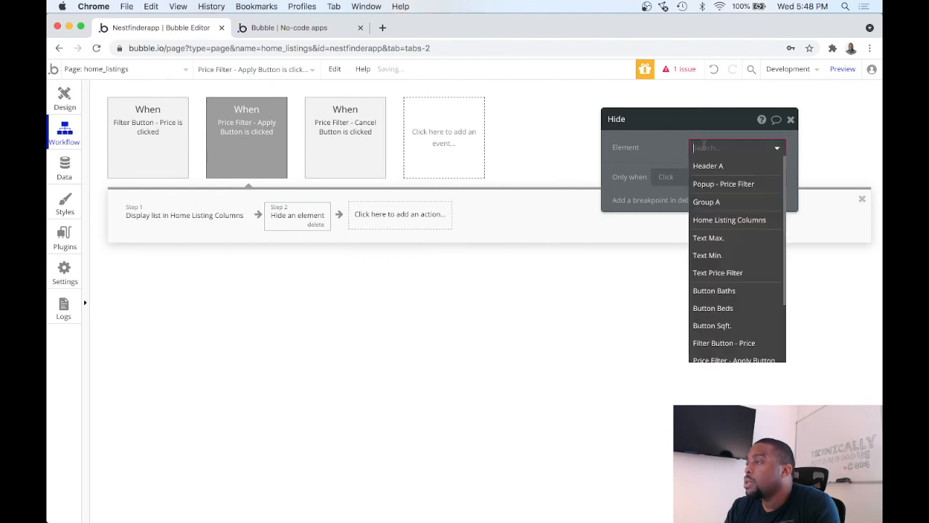
{"action": "left_click", "coordinate": [724, 184]}
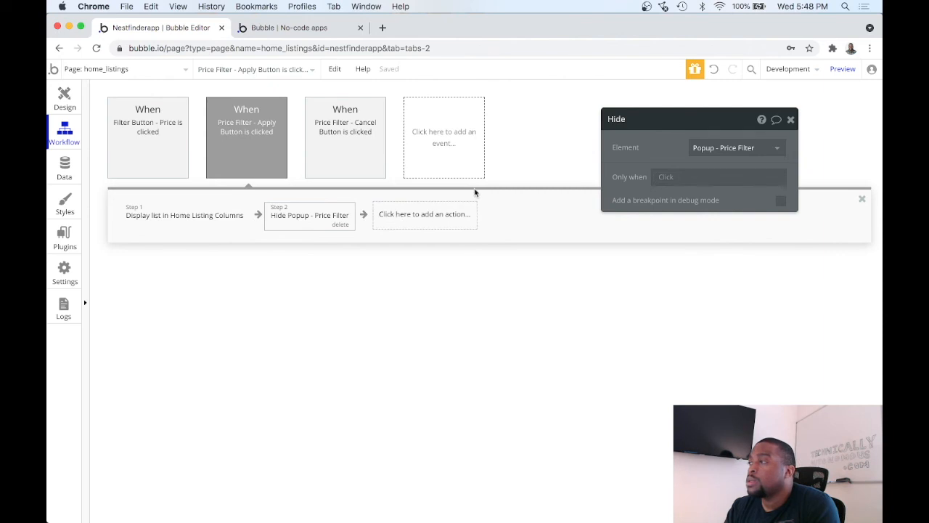
Step: Preview home_listings and test the price filter with Min. 600000 and Max. 1000000 by applying it
{"action": "left_click", "coordinate": [843, 70]}
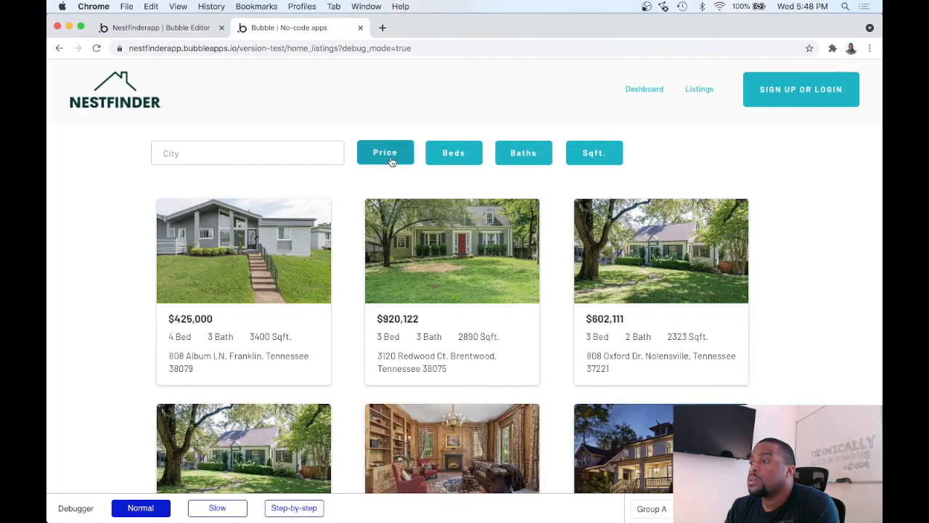
{"action": "left_click", "coordinate": [391, 155]}
{"action": "type", "text": "600000"}
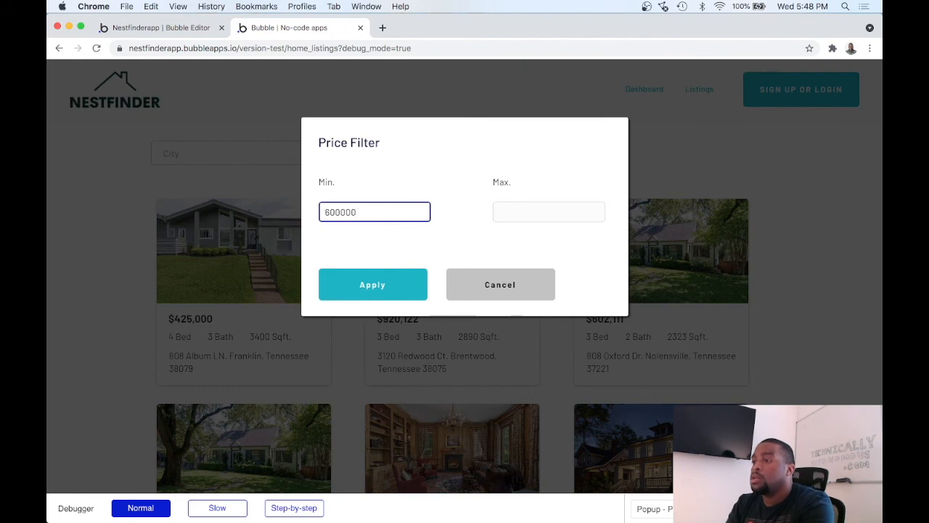
{"action": "left_click", "coordinate": [494, 212]}
{"action": "type", "text": "1000000"}
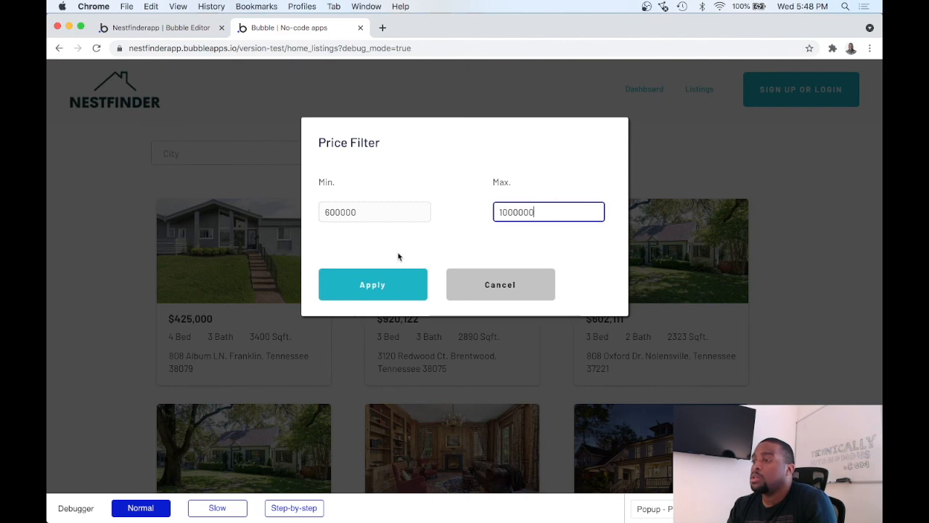
{"action": "left_click", "coordinate": [382, 290]}
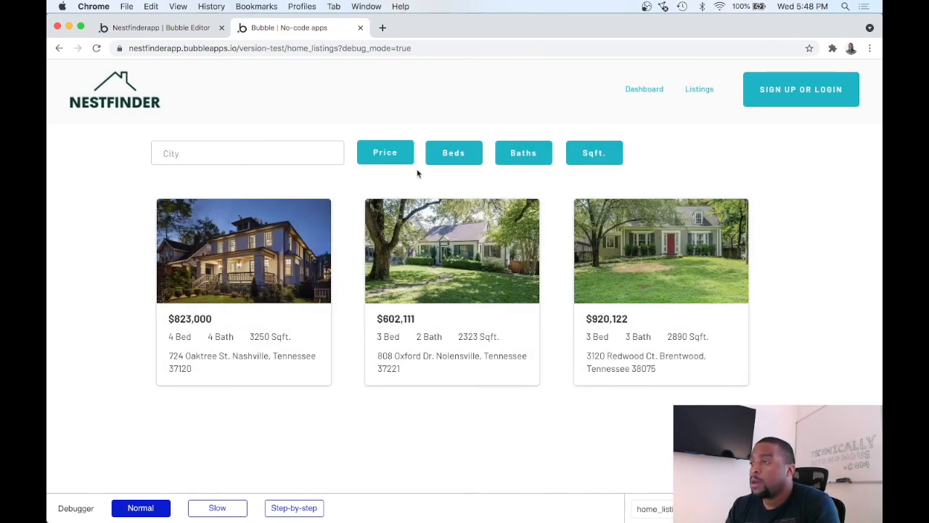
Step: Reopen the price filter popup, check the number format of its Min. and Max. values, and cancel it
{"action": "left_click", "coordinate": [392, 155]}
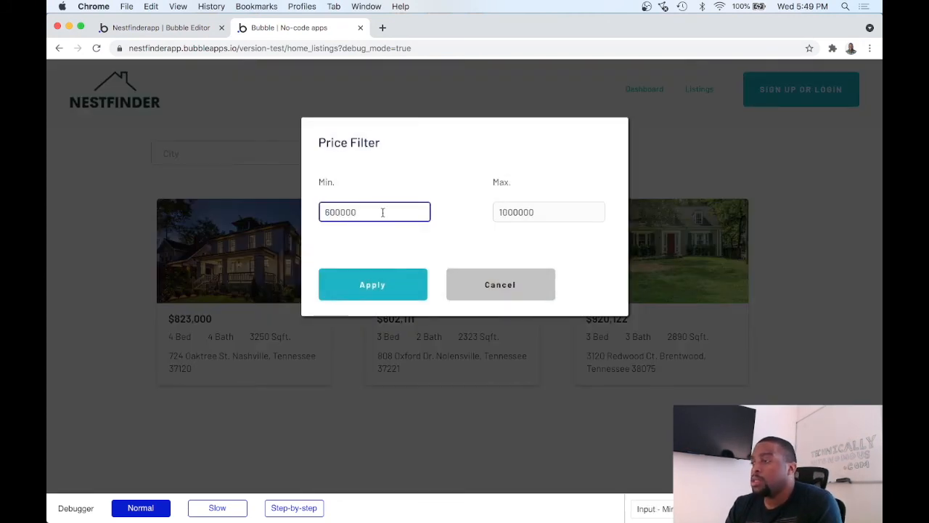
{"action": "left_click", "coordinate": [498, 212]}
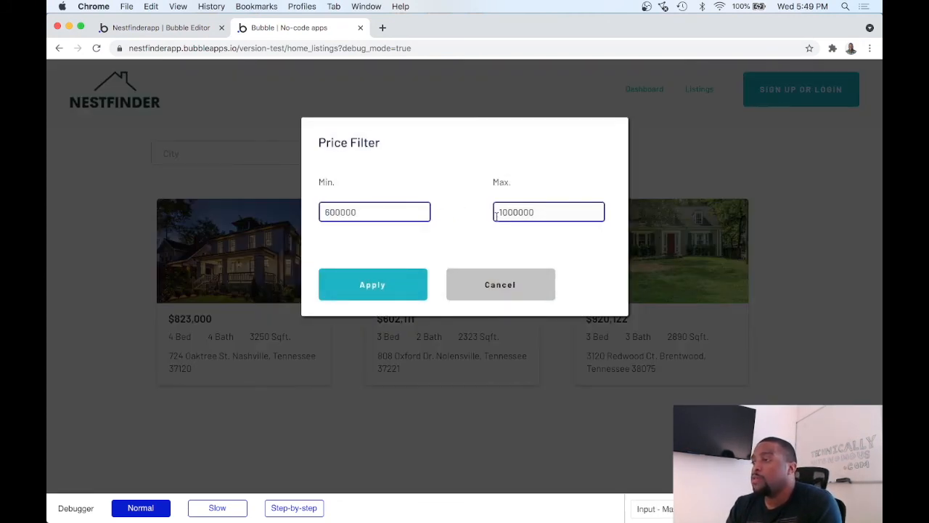
{"action": "left_click", "coordinate": [493, 286]}
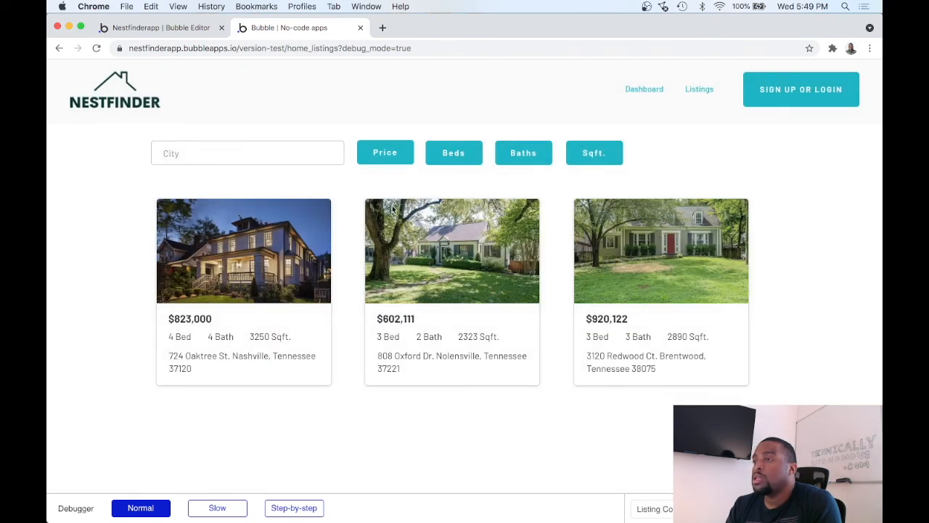
Step: Return to the editor's page design and set the content format of Input - Min Price in Popup - Price Filter to Currency
{"action": "left_click", "coordinate": [194, 28]}
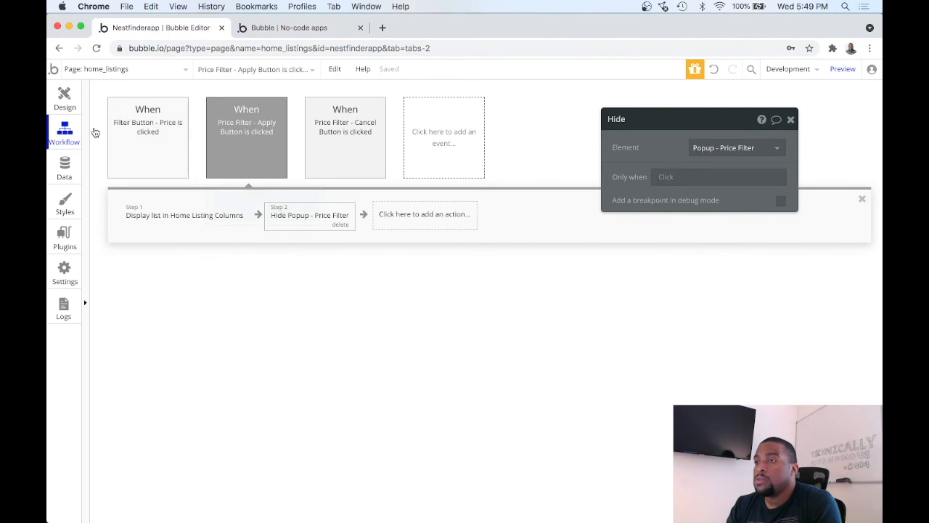
{"action": "left_click", "coordinate": [63, 96]}
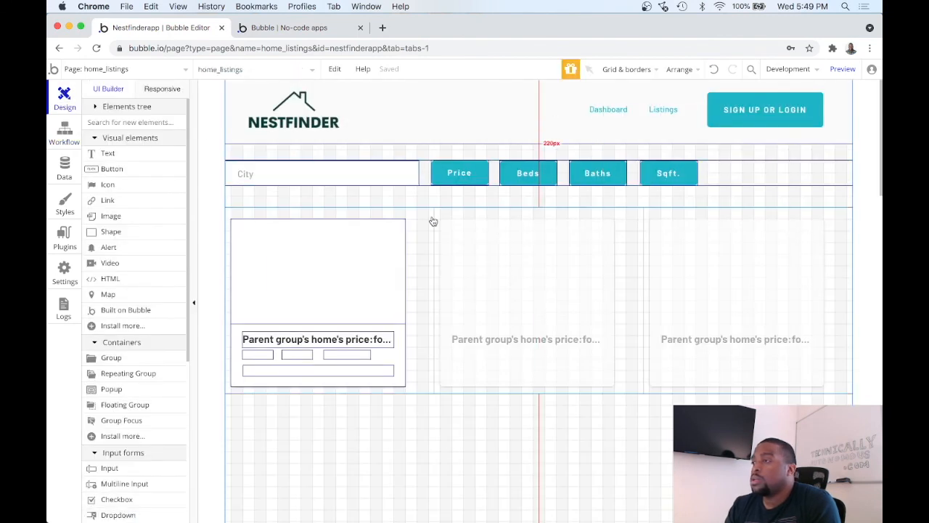
{"action": "left_click", "coordinate": [291, 69]}
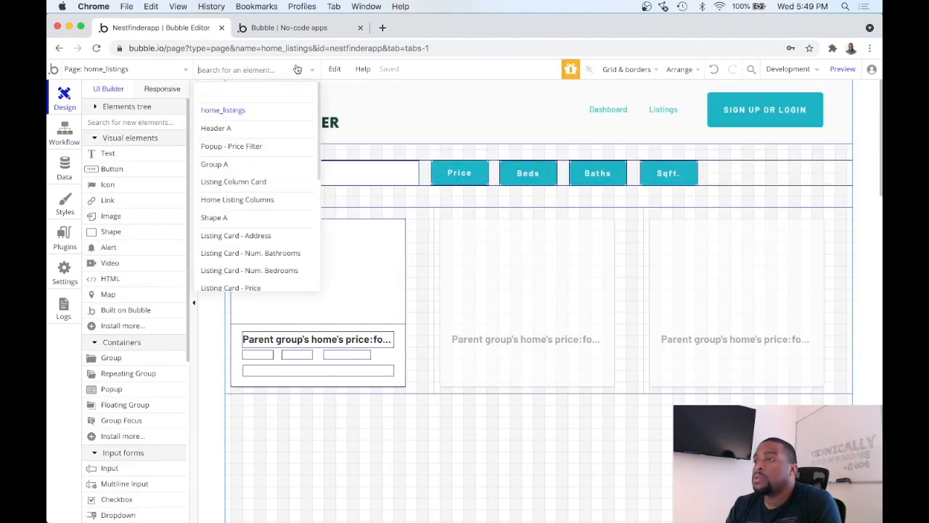
{"action": "left_click", "coordinate": [257, 147]}
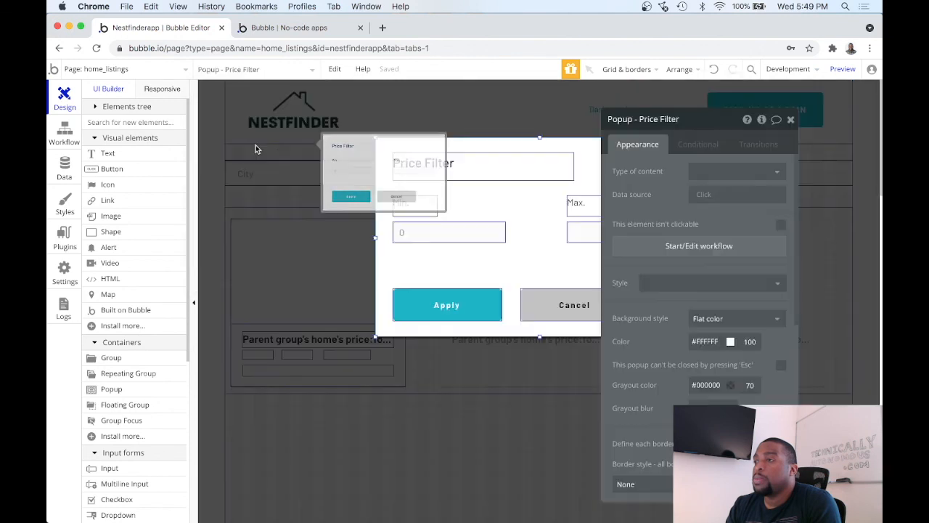
{"action": "left_click", "coordinate": [457, 232]}
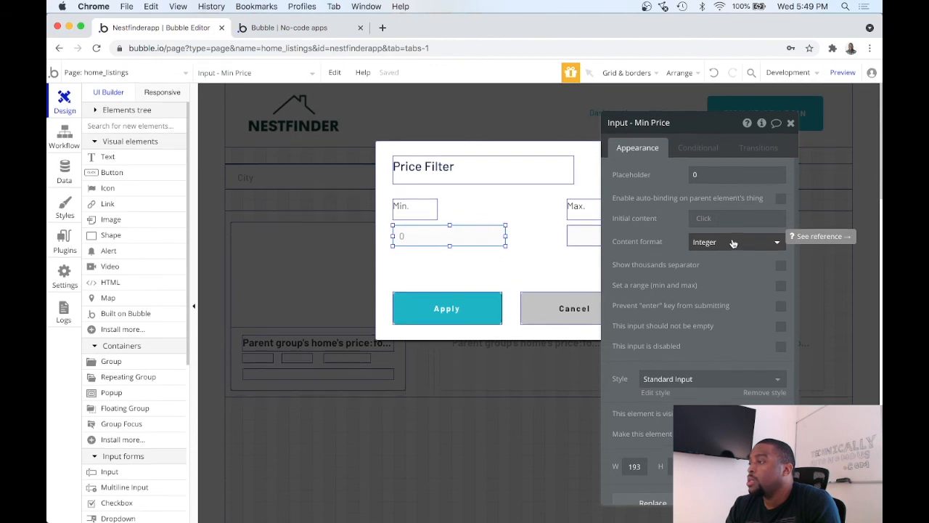
{"action": "left_click", "coordinate": [735, 245]}
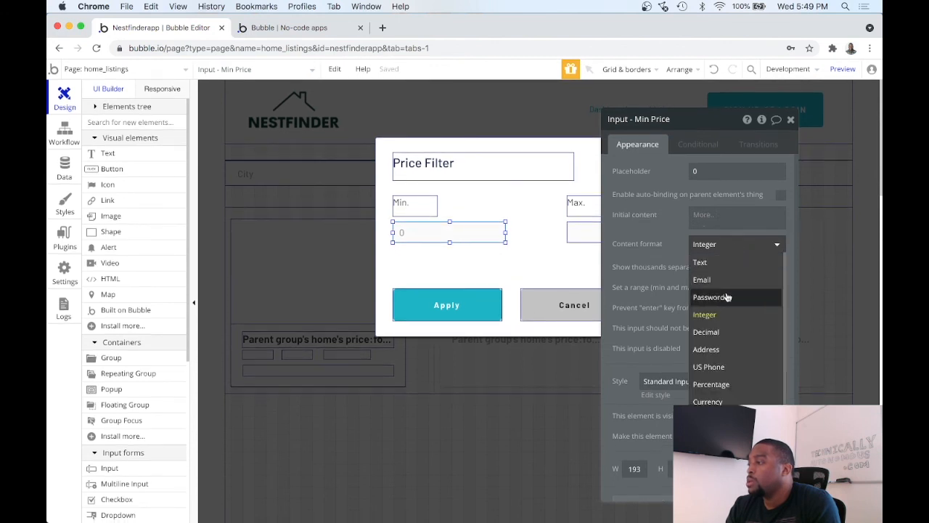
{"action": "scroll", "coordinate": [727, 297], "scroll_direction": "down", "scroll_amount": 1}
{"action": "scroll", "coordinate": [728, 297], "scroll_direction": "up", "scroll_amount": 1}
{"action": "left_click", "coordinate": [677, 223]}
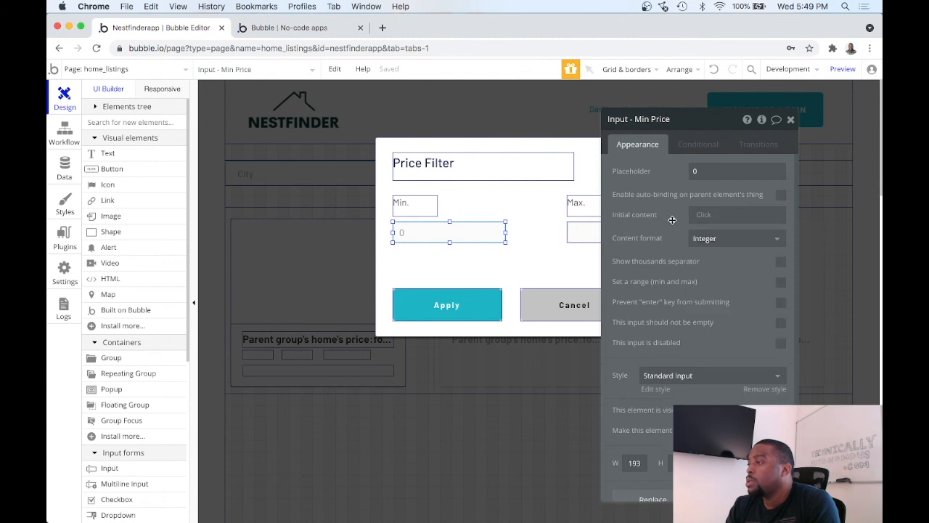
{"action": "left_click", "coordinate": [718, 239]}
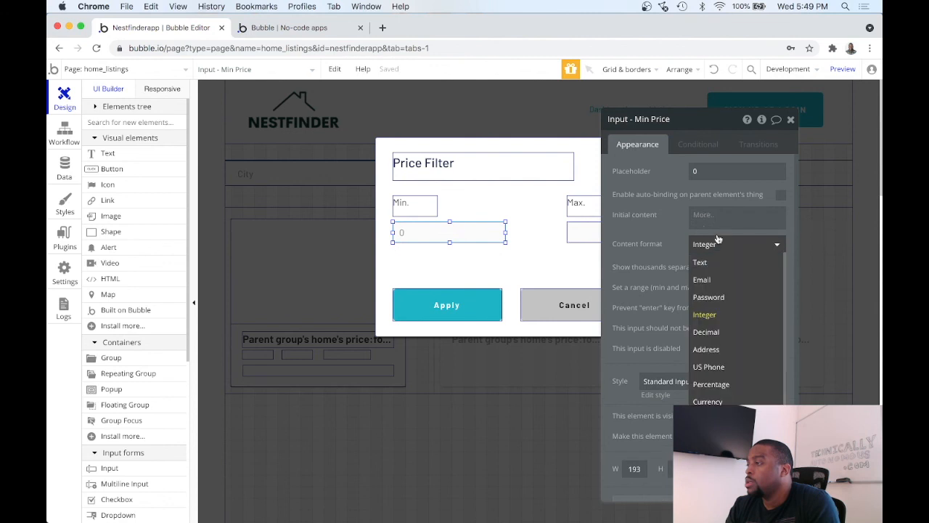
{"action": "left_click", "coordinate": [722, 401]}
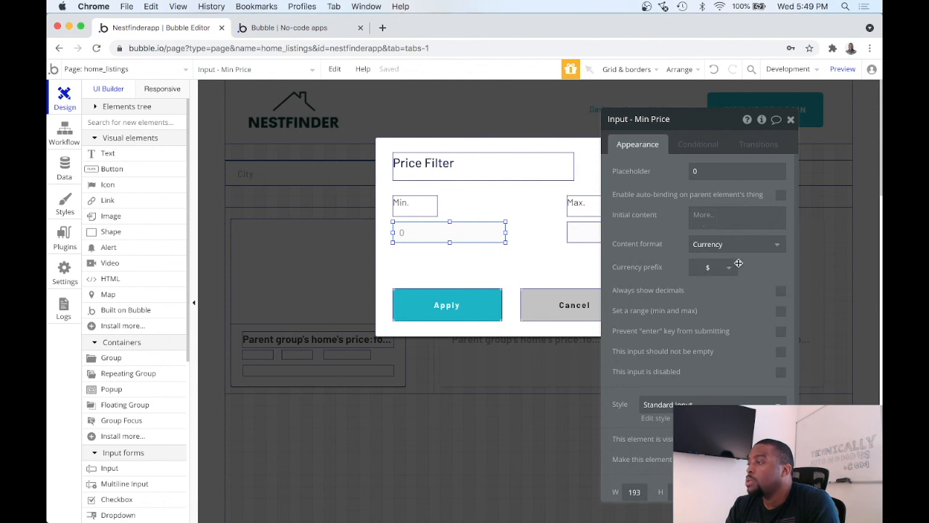
{"action": "left_click", "coordinate": [792, 121]}
Step: Set the content format of Input - Max Price to Currency and close its properties
{"action": "left_click", "coordinate": [657, 229]}
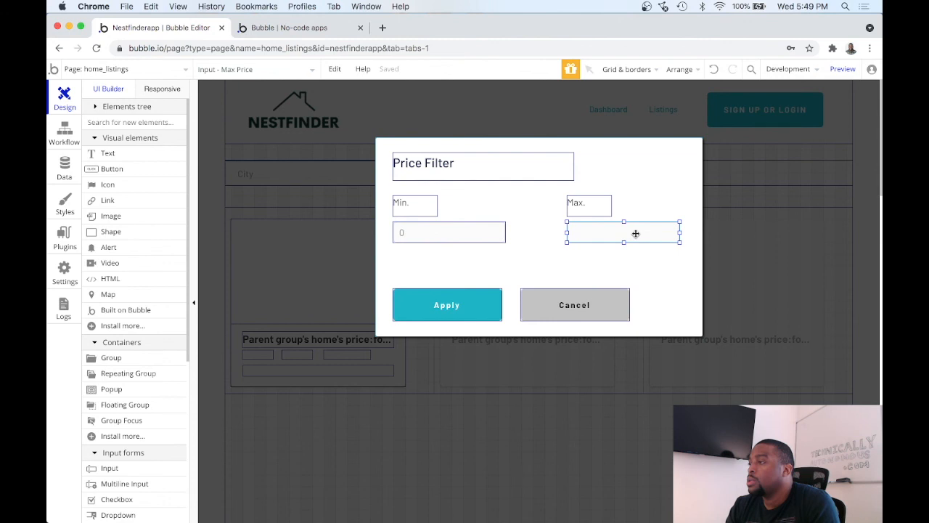
{"action": "double_click", "coordinate": [635, 233]}
{"action": "left_click", "coordinate": [724, 244]}
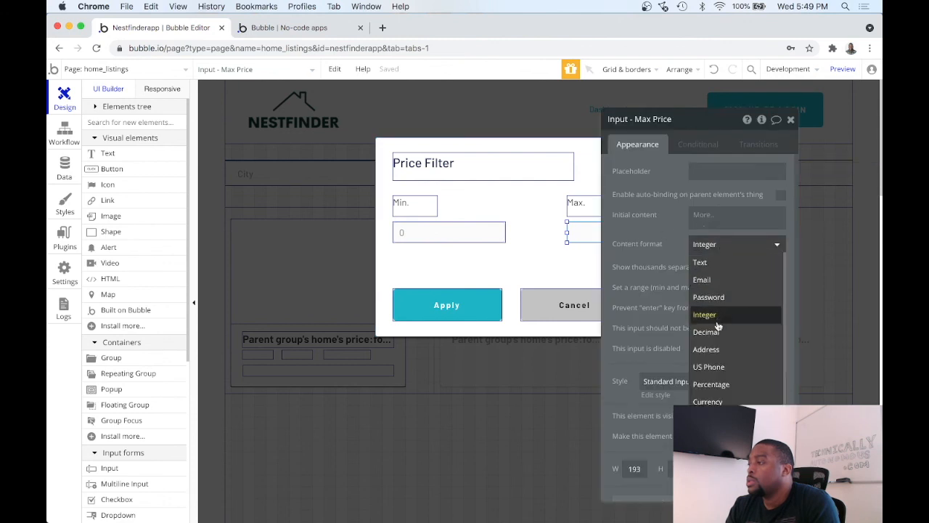
{"action": "left_click", "coordinate": [719, 401]}
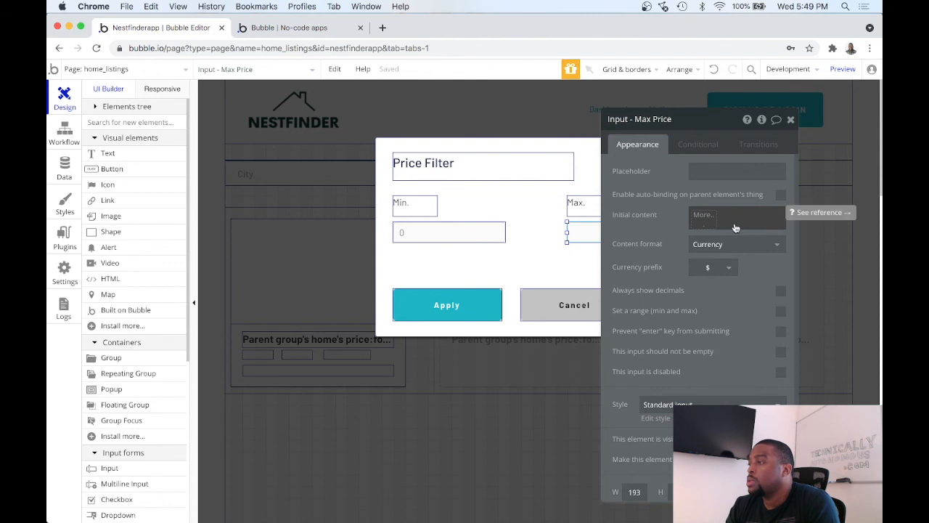
{"action": "scroll", "coordinate": [721, 225], "scroll_direction": "down", "scroll_amount": 1}
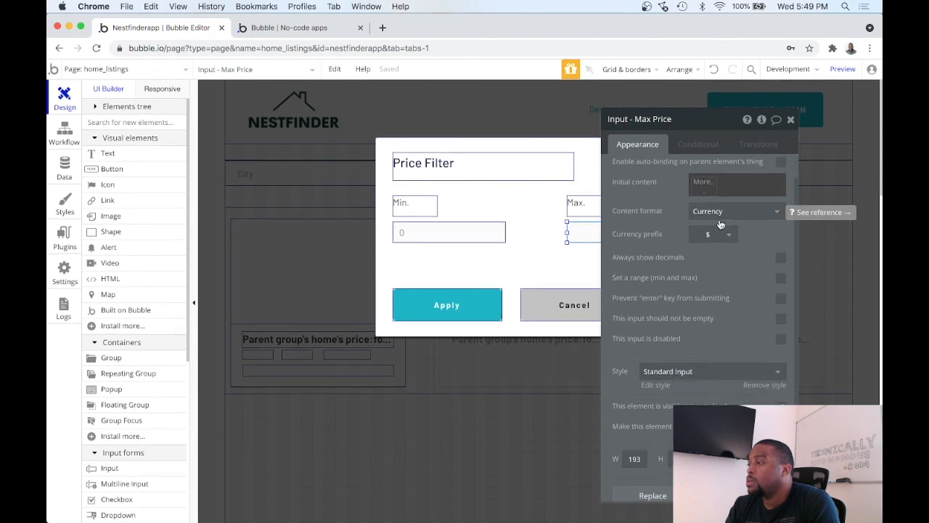
{"action": "scroll", "coordinate": [720, 224], "scroll_direction": "down", "scroll_amount": 2}
{"action": "scroll", "coordinate": [721, 225], "scroll_direction": "up", "scroll_amount": 3}
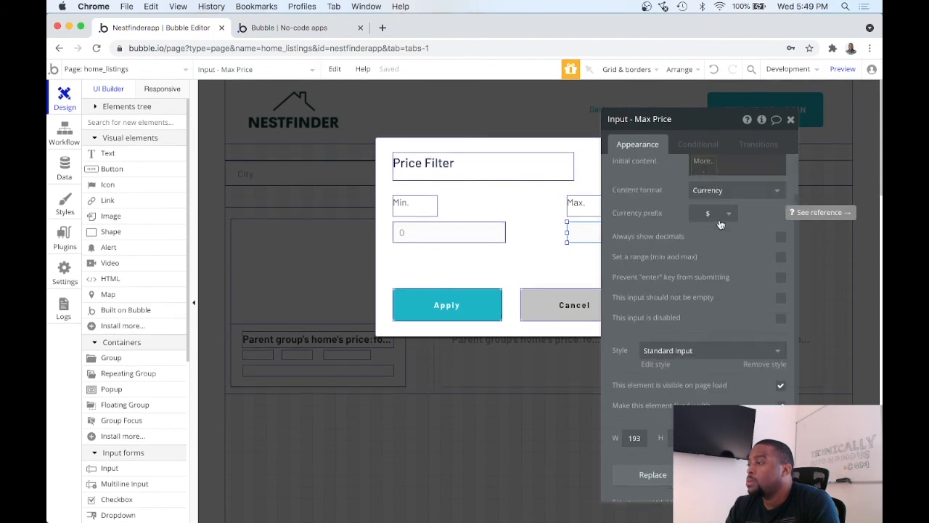
{"action": "left_click", "coordinate": [791, 119]}
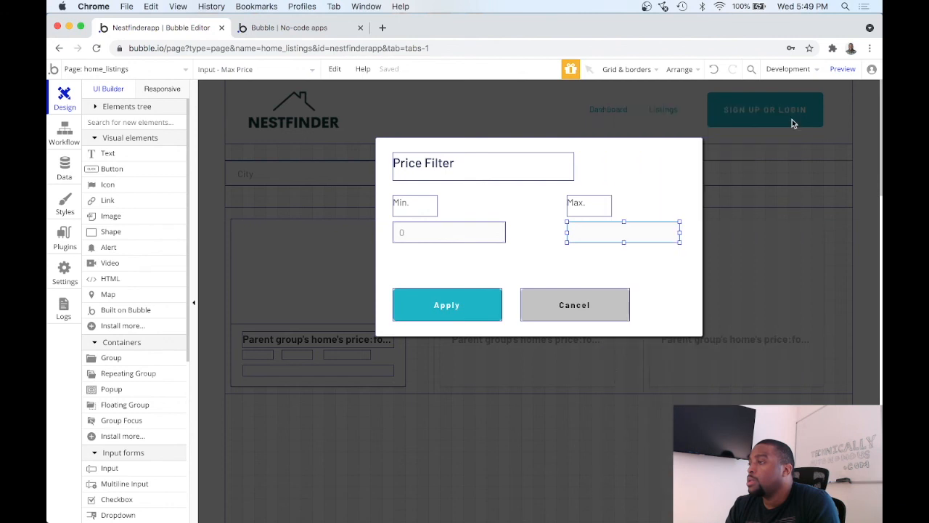
Step: Preview the page again and test the currency-formatted price filter by applying Min. $600,000 and Max. $1,000,000
{"action": "left_click", "coordinate": [832, 70]}
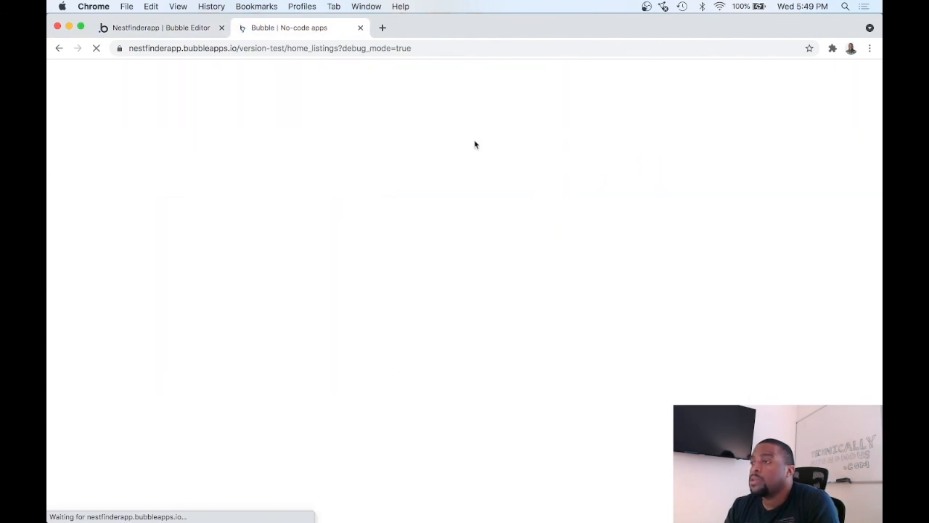
{"action": "left_click", "coordinate": [395, 152]}
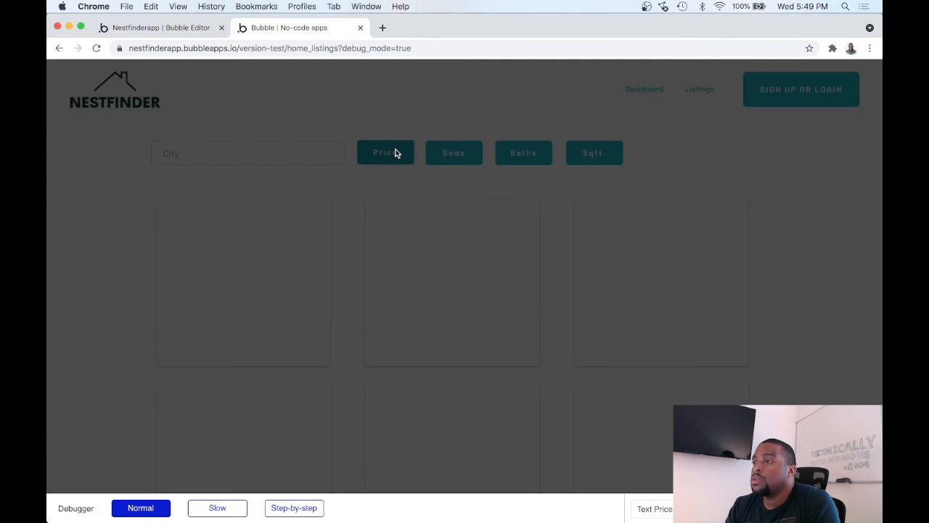
{"action": "type", "text": "600,000"}
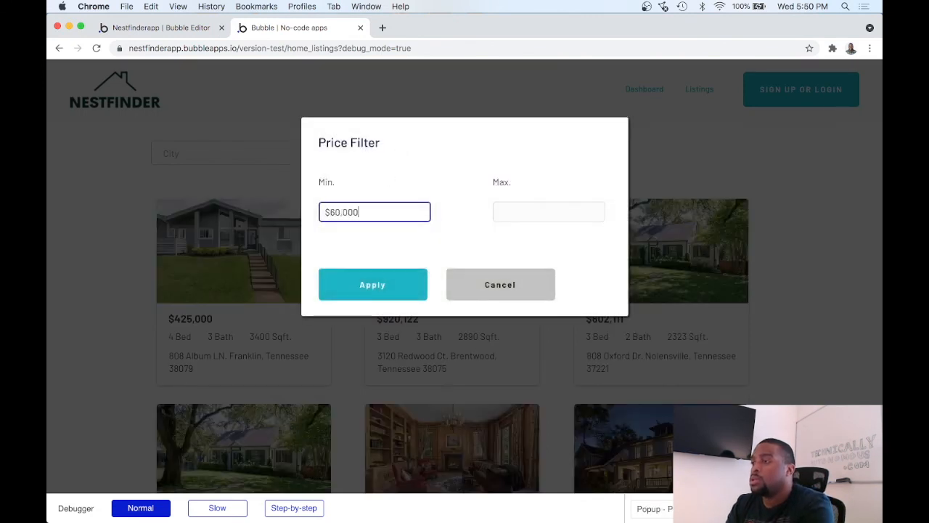
{"action": "left_click", "coordinate": [518, 212]}
{"action": "type", "text": "100000"}
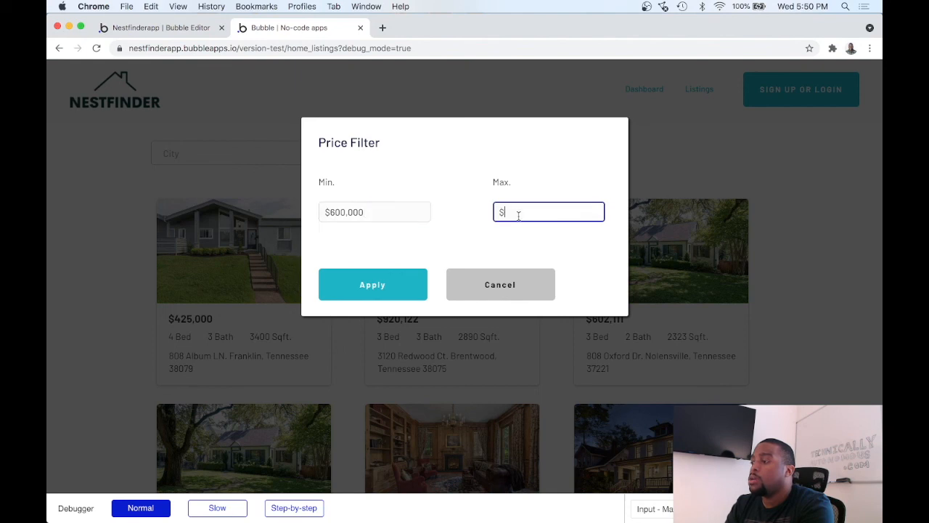
{"action": "type", "text": "000,000"}
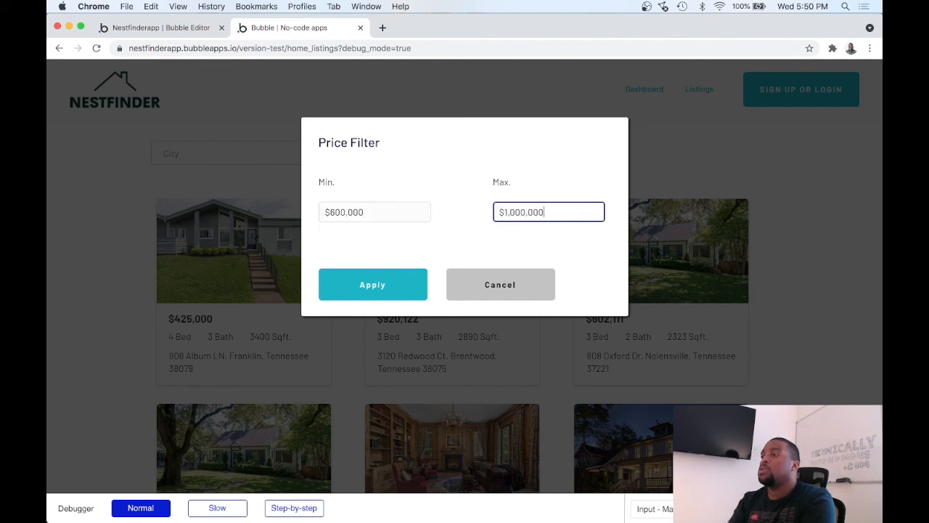
{"action": "left_click", "coordinate": [377, 279]}
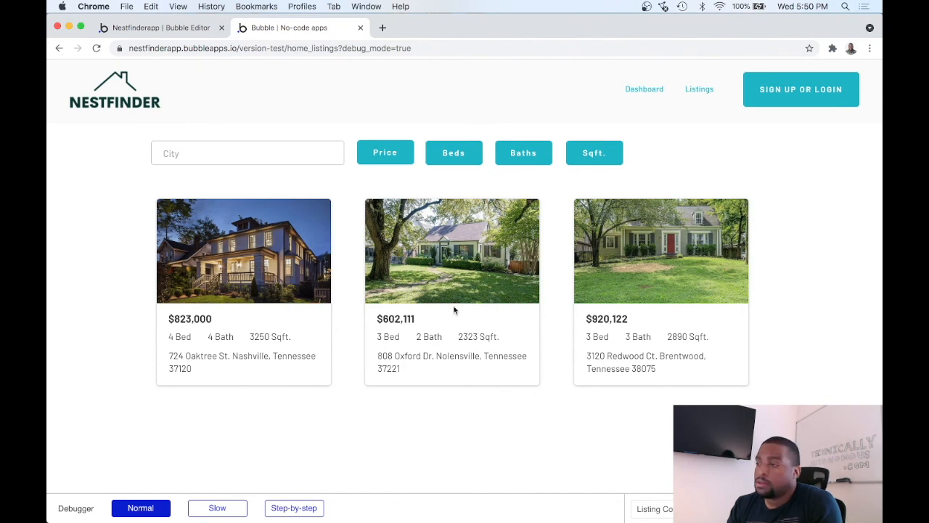
Step: Reopen the price filter popup to review the currency formatting of both inputs, and dismiss it with Cancel
{"action": "left_click", "coordinate": [385, 152]}
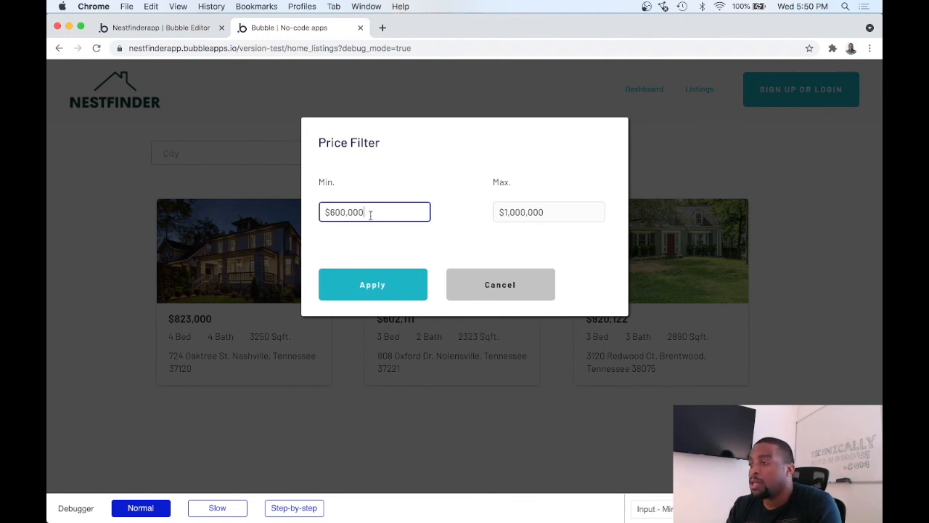
{"action": "left_click", "coordinate": [522, 217]}
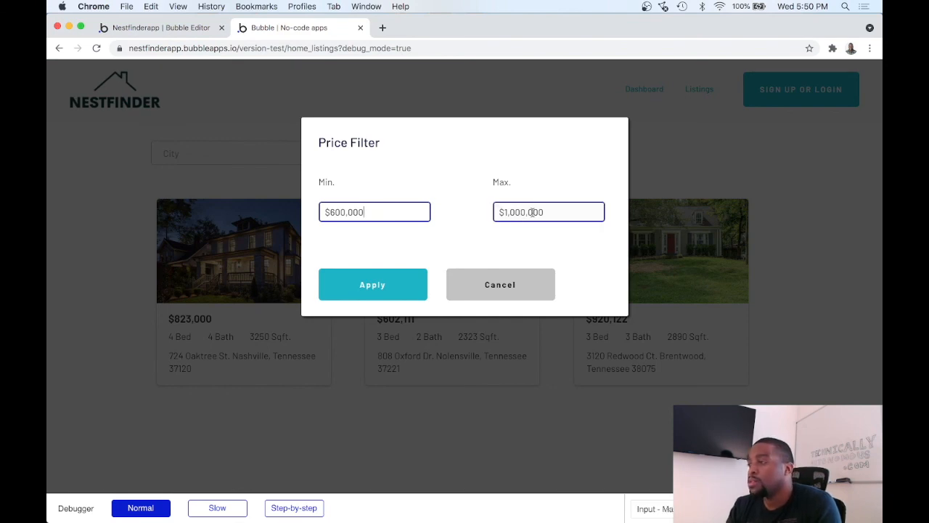
{"action": "left_click", "coordinate": [484, 284]}
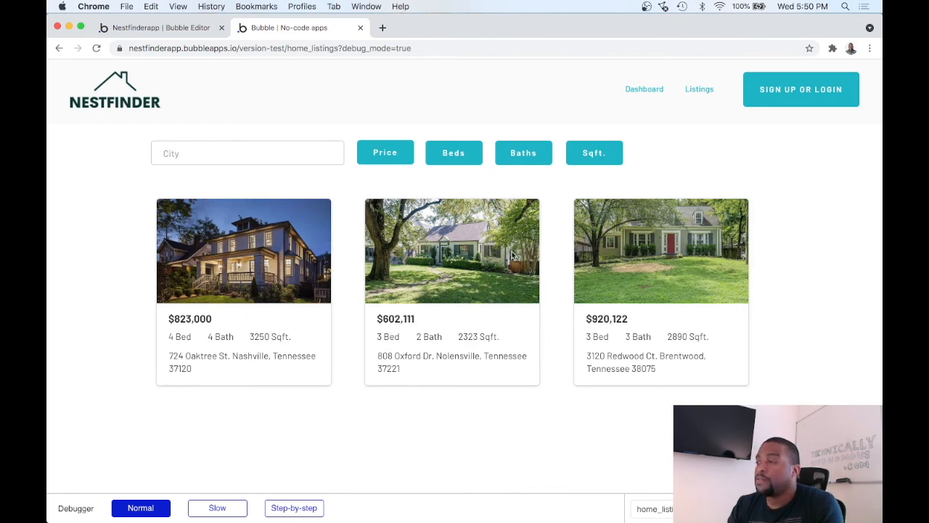